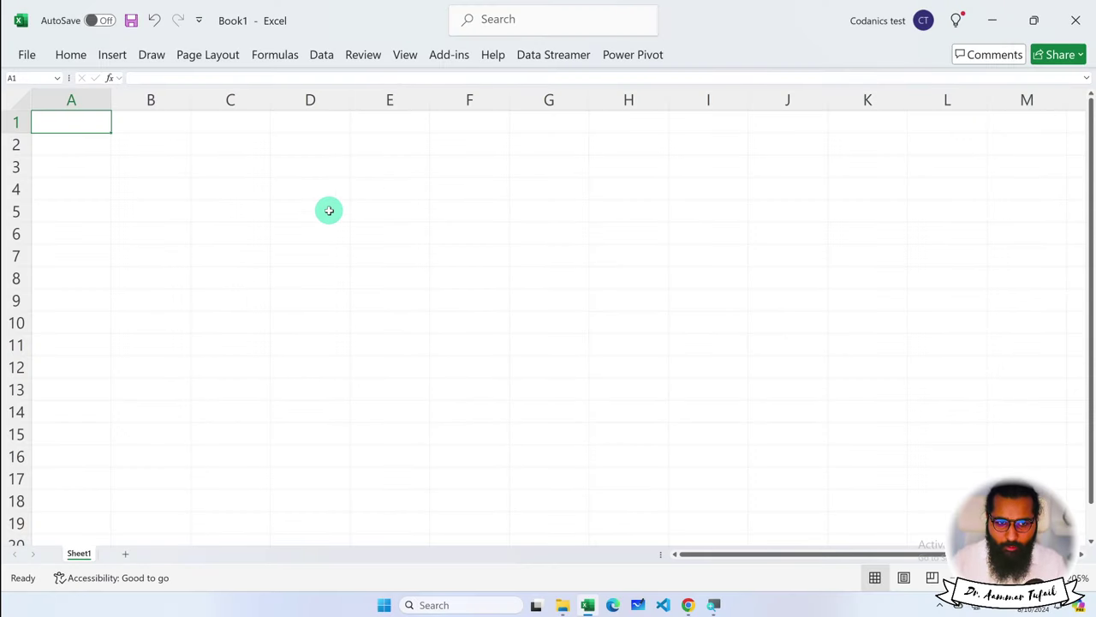
- Close the empty Book1 workbook, which brings up the save-changes prompt
left_click(1076, 20)
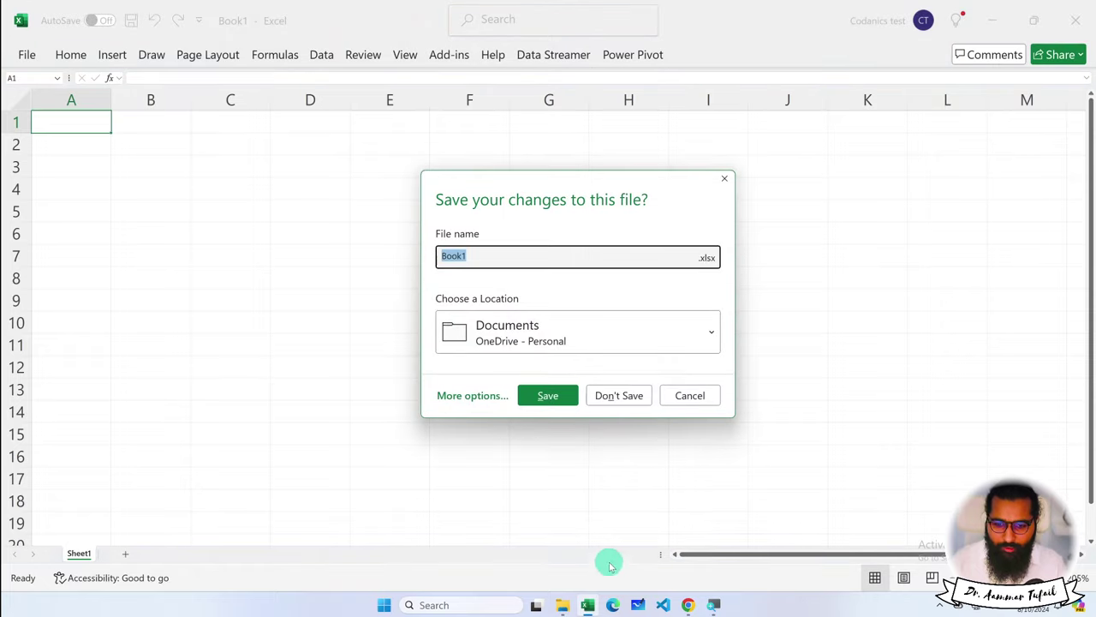
- Discard Book1 without saving, browse the personal OneDrive folder, and relaunch Excel
left_click(634, 392)
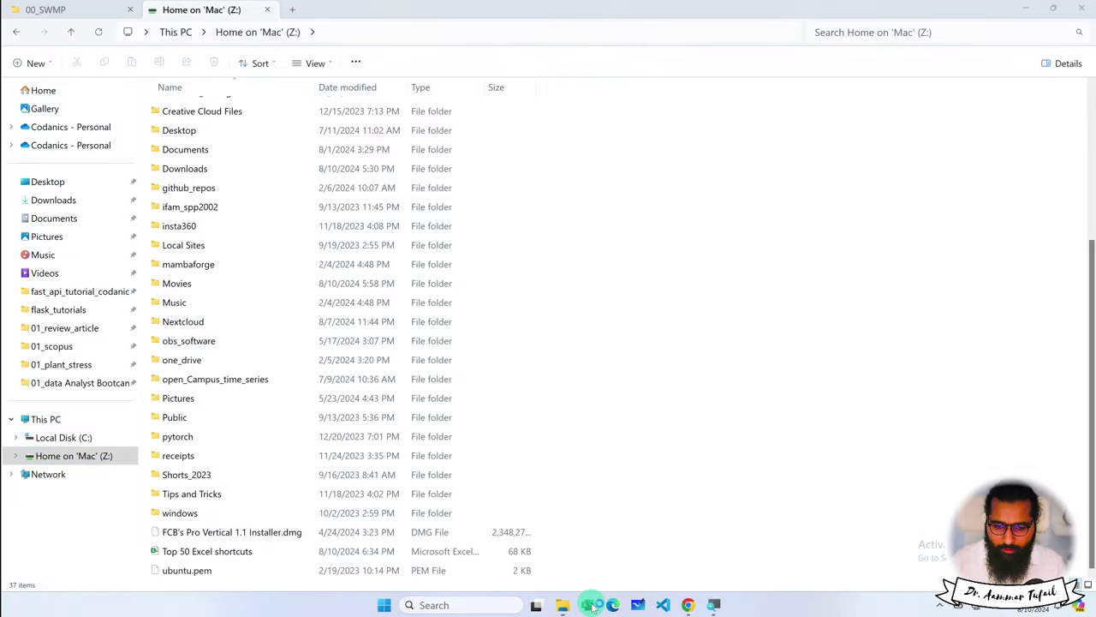
left_click(589, 605)
left_click(45, 108)
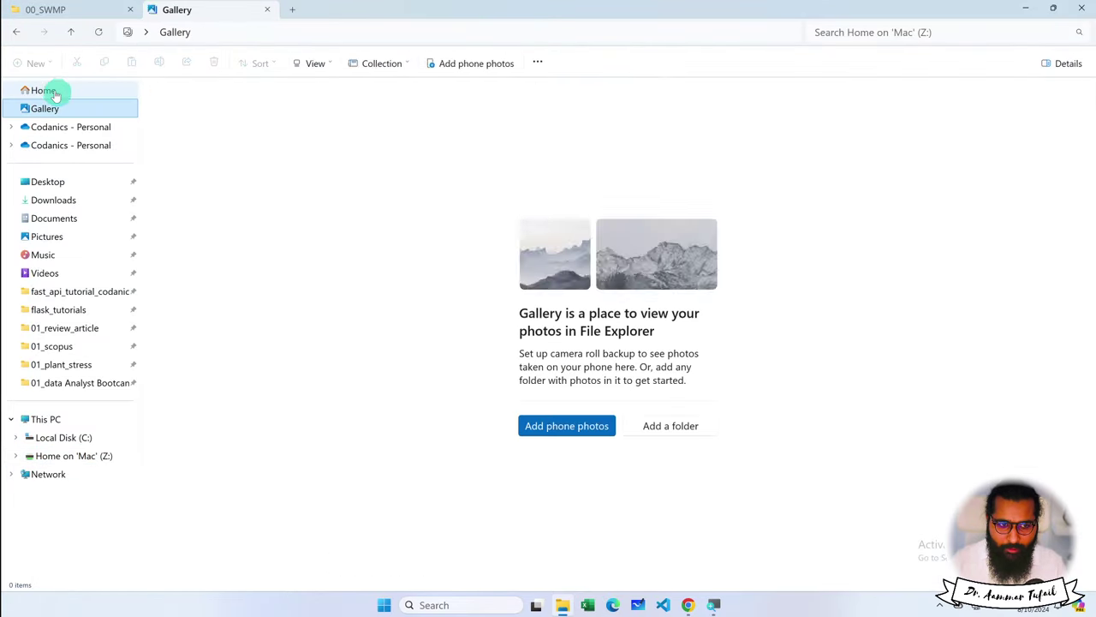
left_click(44, 90)
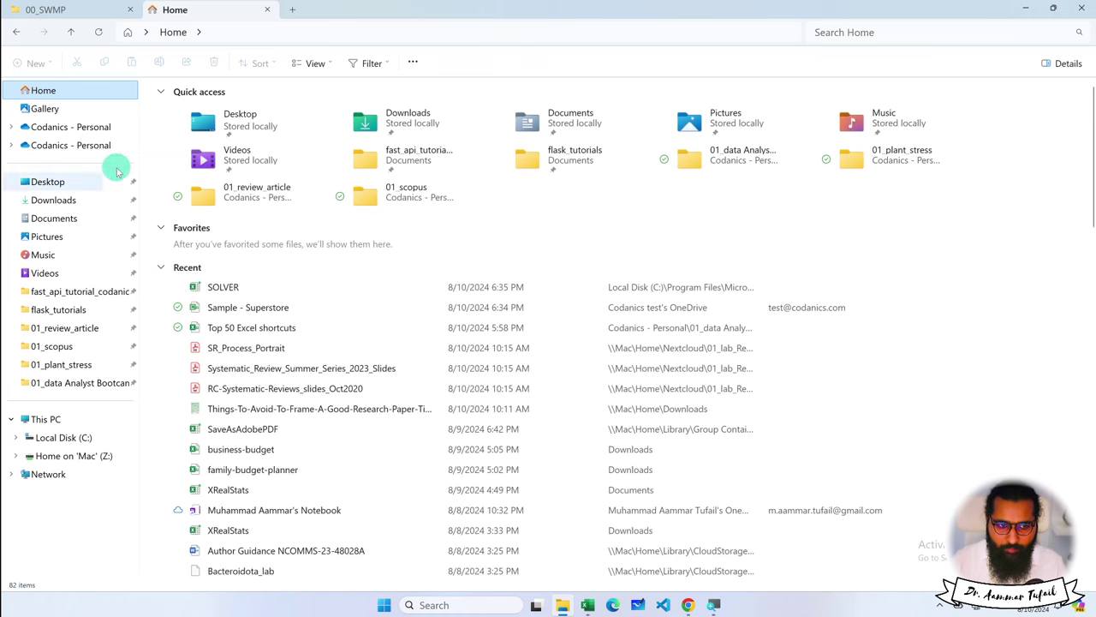
left_click(86, 145)
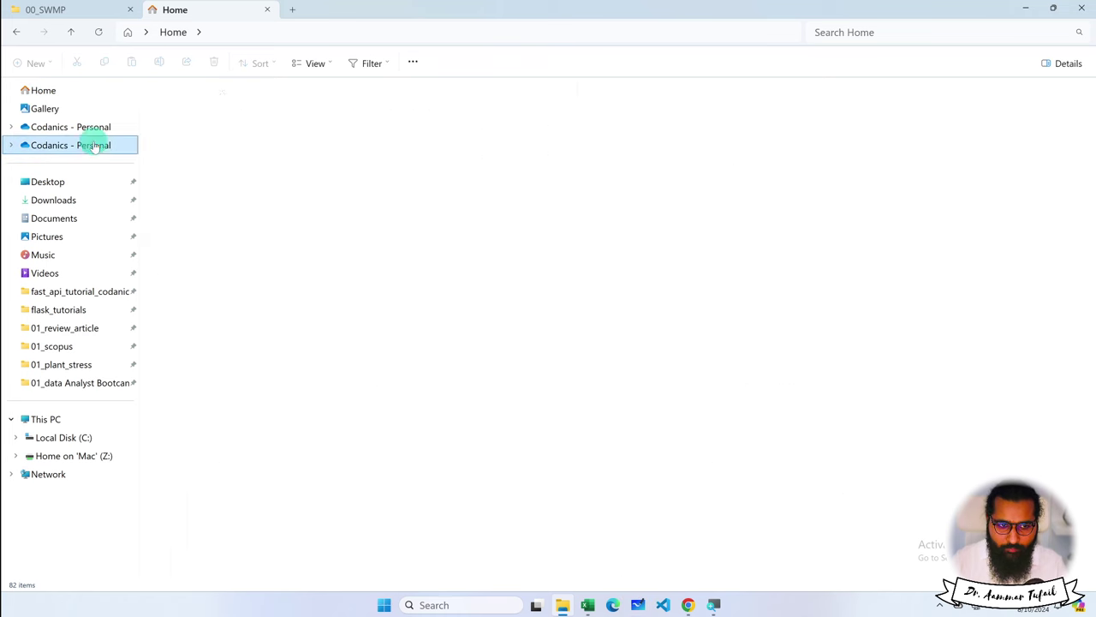
left_click(589, 604)
- Dismiss the Excel warning and create a new blank workbook
left_click(554, 331)
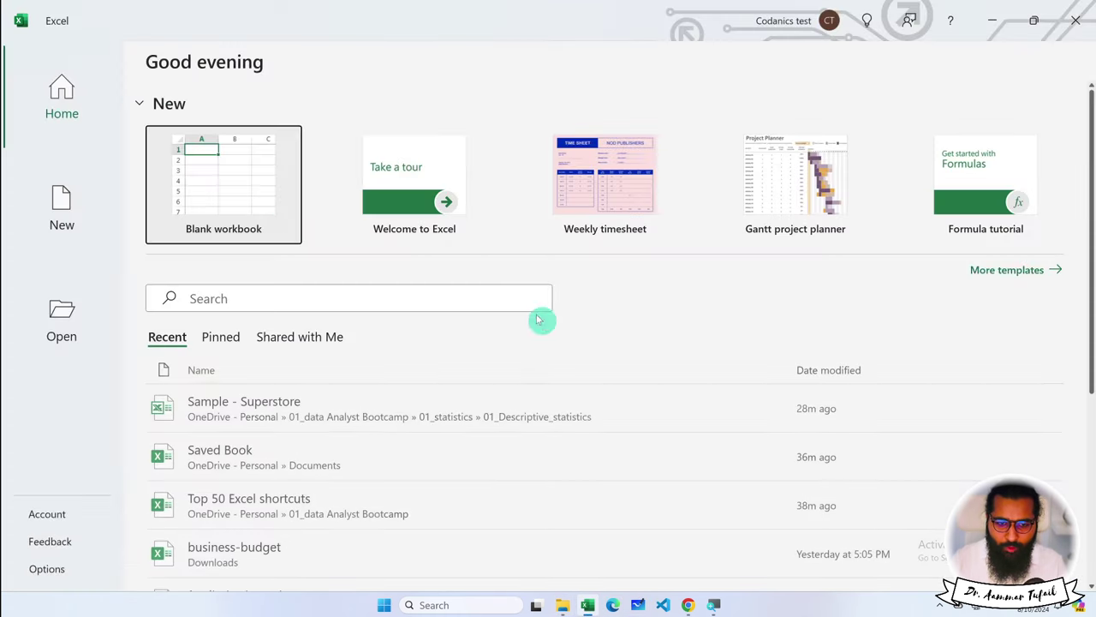
left_click(208, 208)
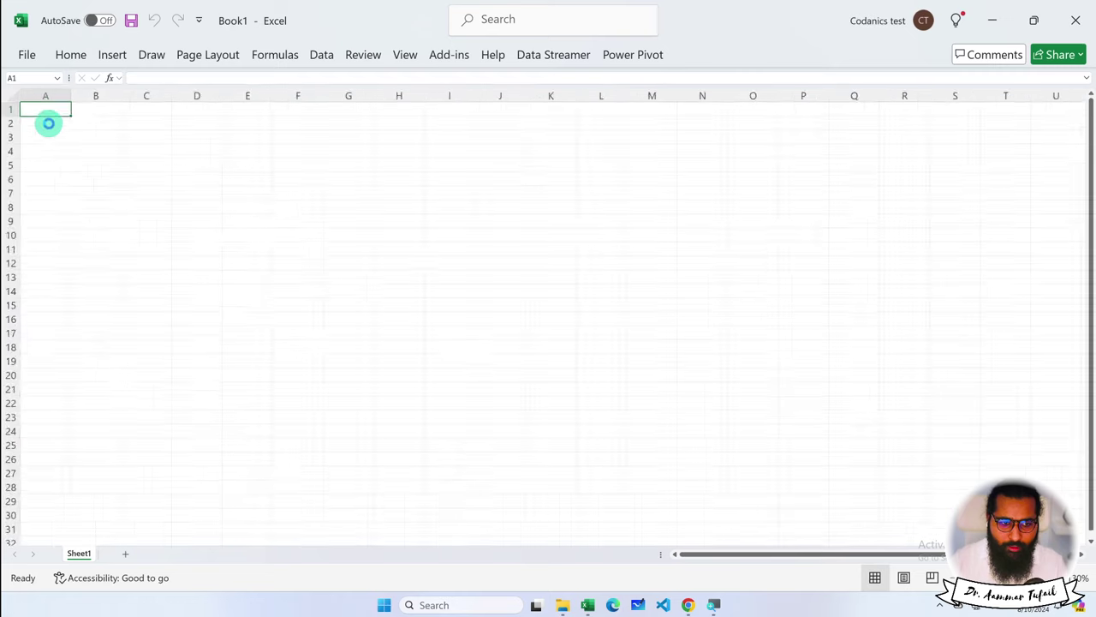
scroll(67, 140, "up", 5, "ctrl")
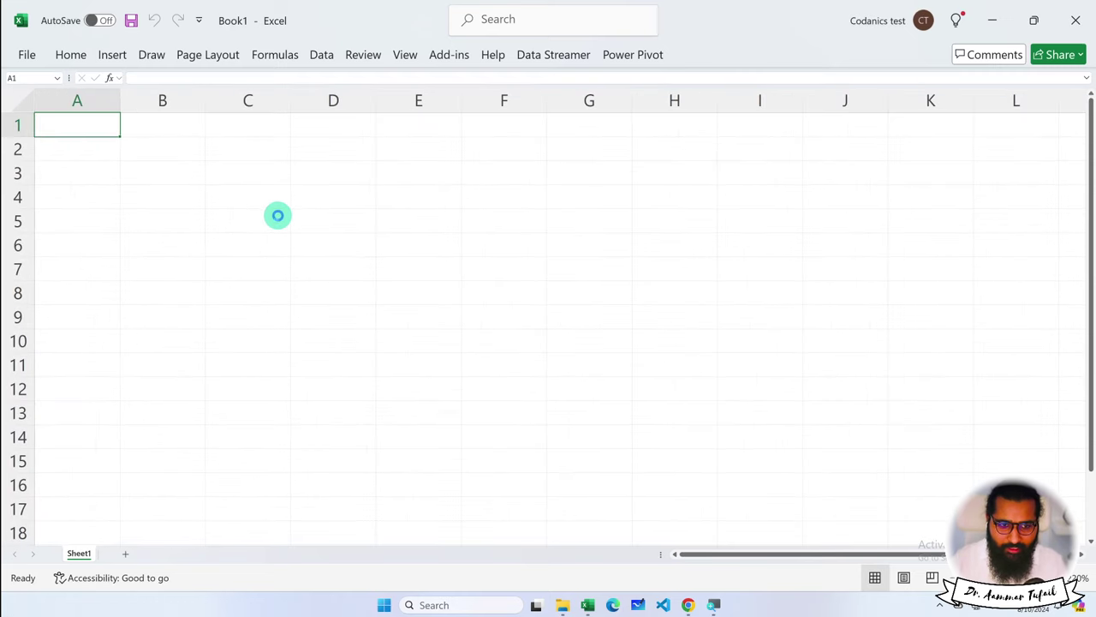
- Save the workbook as Maps in the 01_data Analyst Bootcamp OneDrive folder
key("ctrl+s")
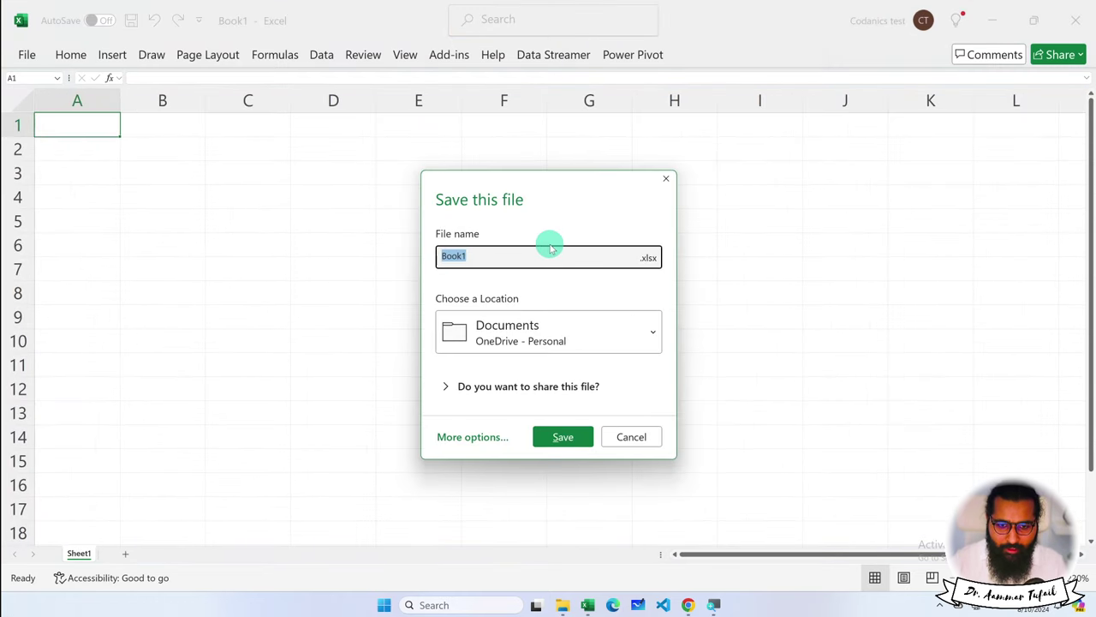
left_click(571, 327)
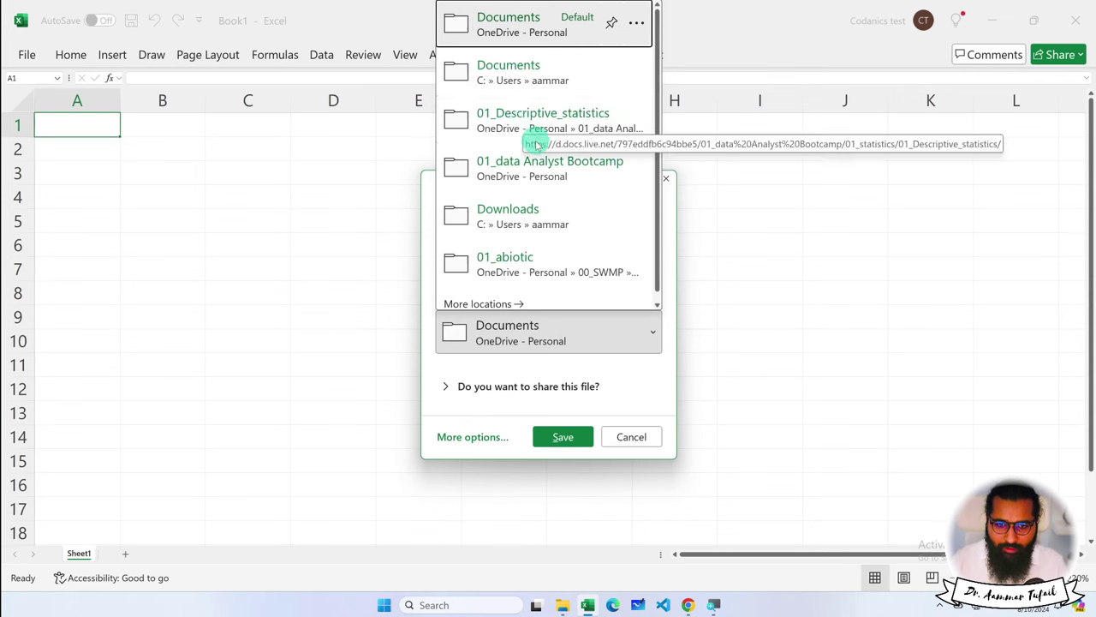
left_click(533, 169)
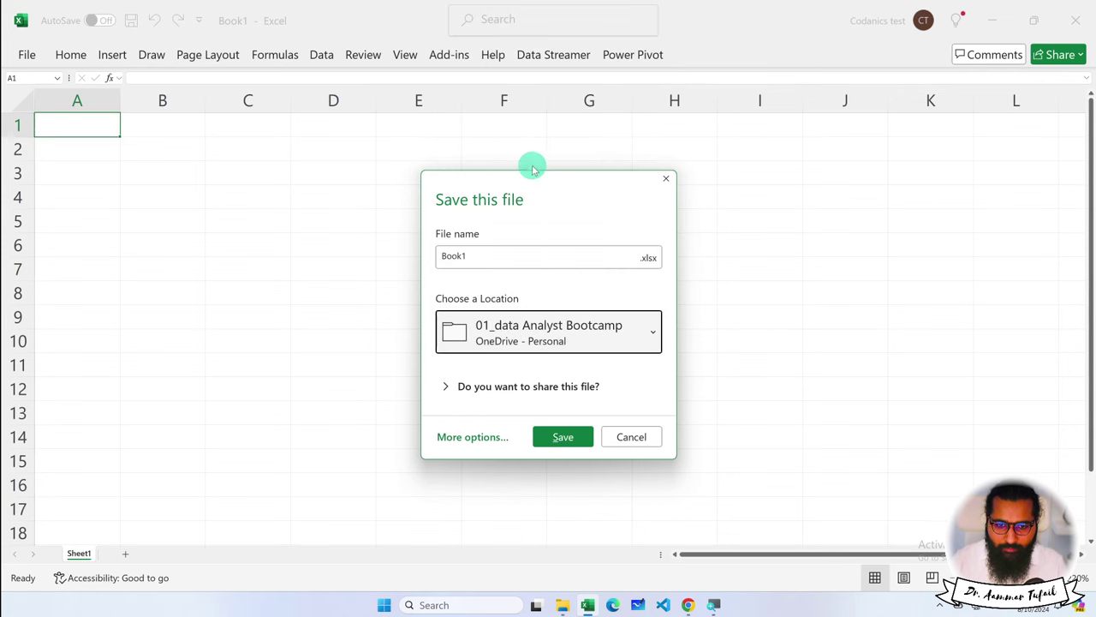
left_click(509, 260)
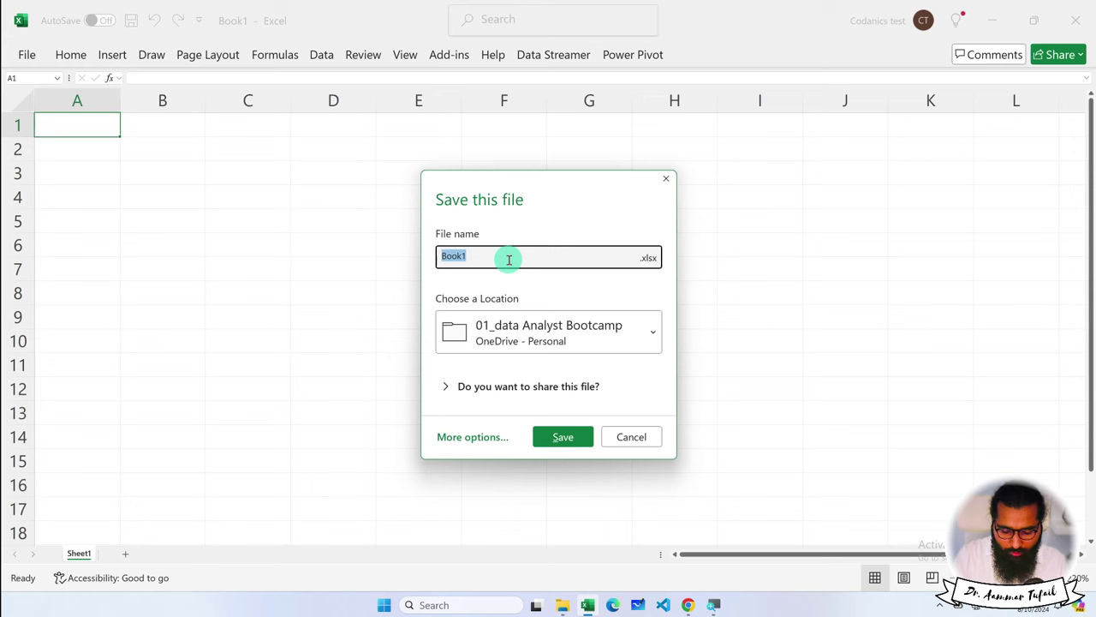
type("Maps")
key("Return")
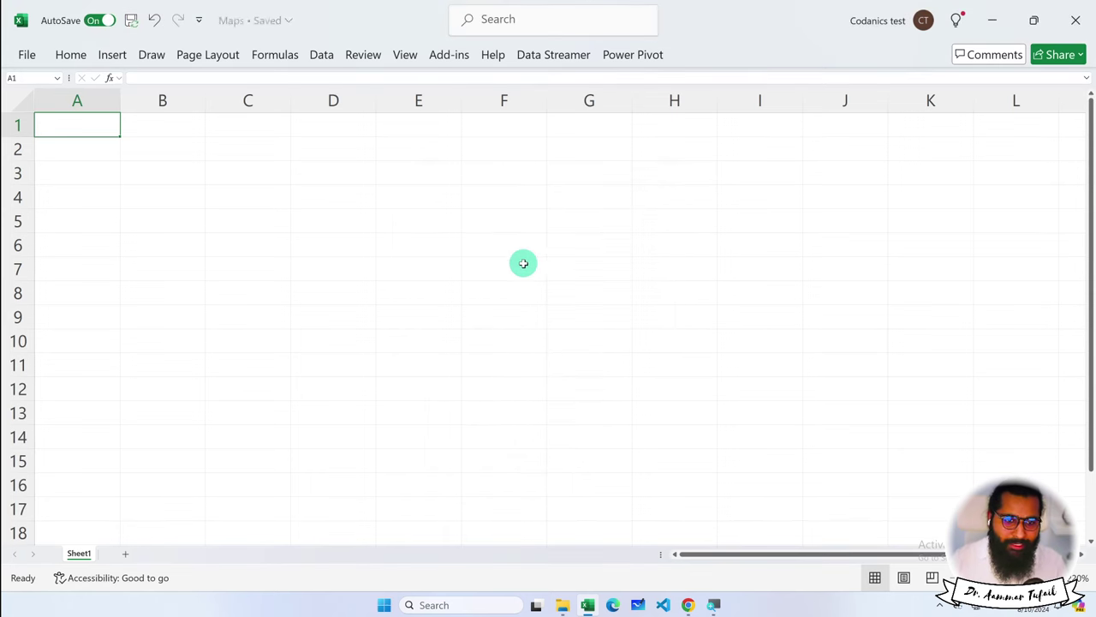
scroll(101, 164, "up", 2)
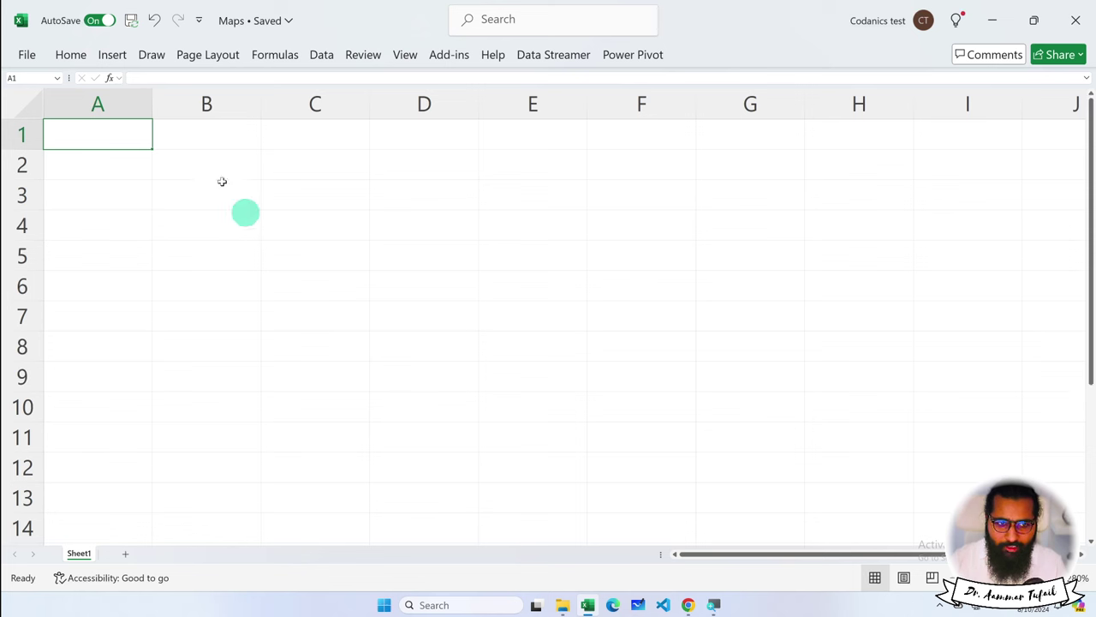
left_click(98, 20)
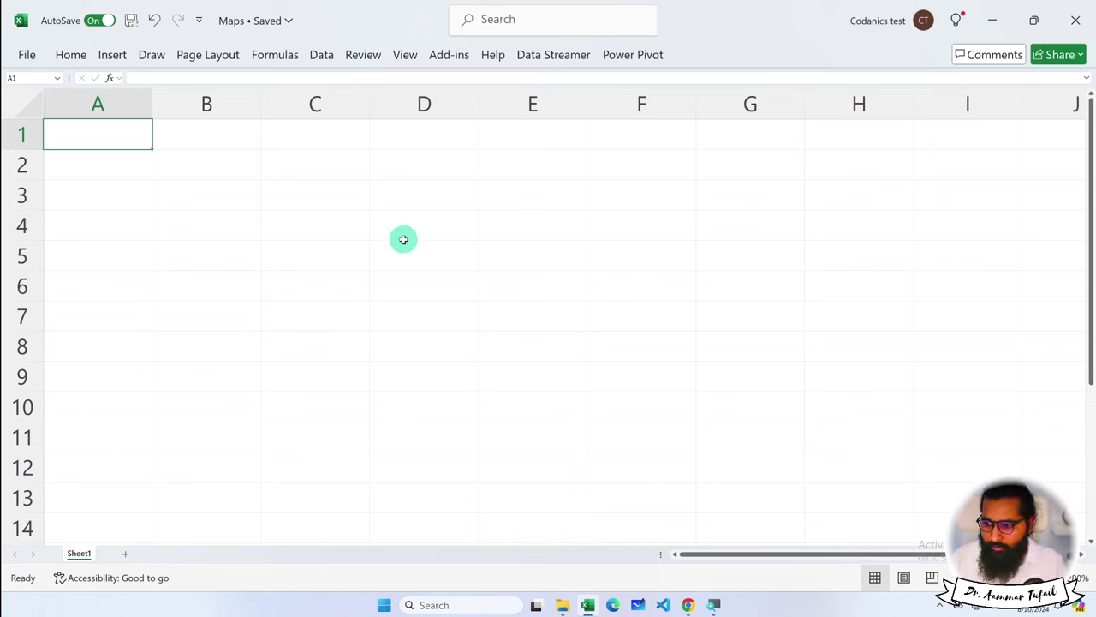
left_click(347, 219)
left_click(87, 136)
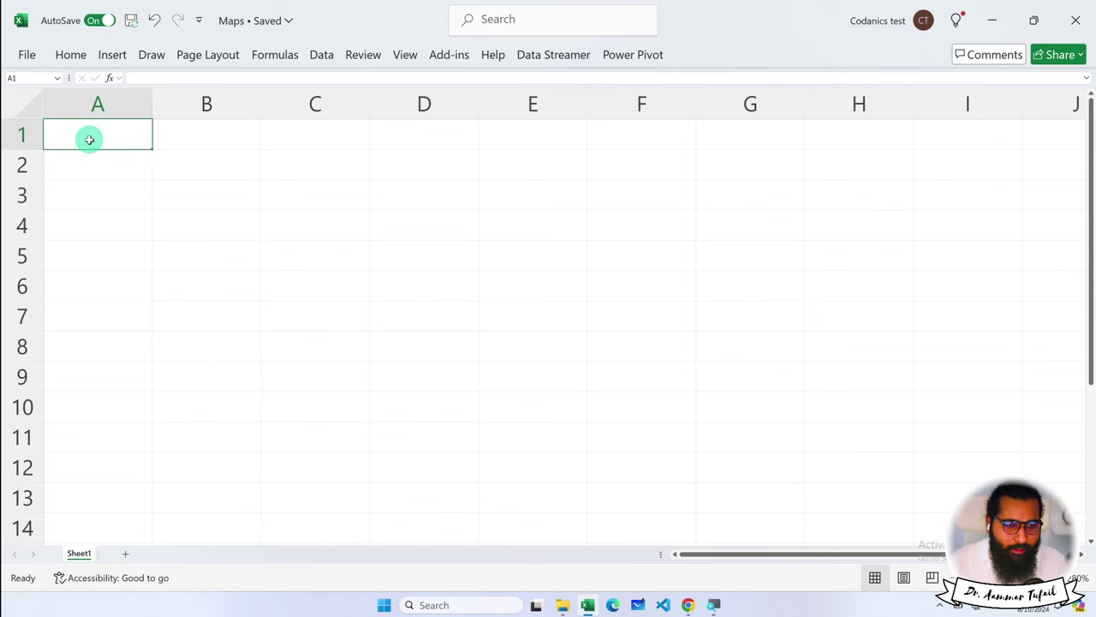
- Insert an empty Filled Map chart onto Sheet1 from the Maps chart menu
left_click(152, 55)
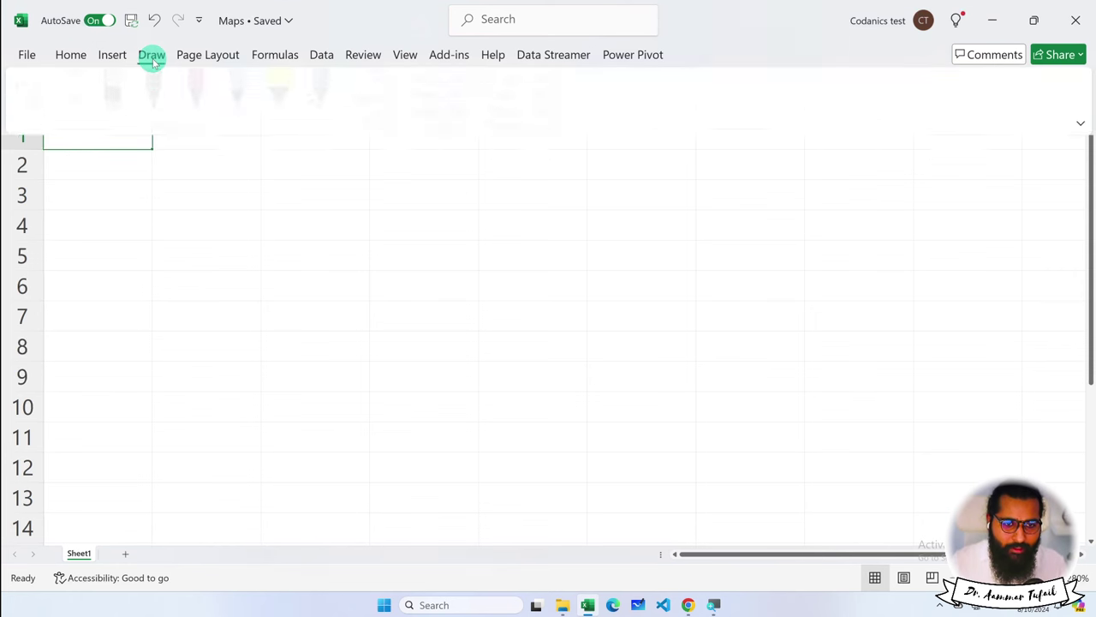
left_click(107, 55)
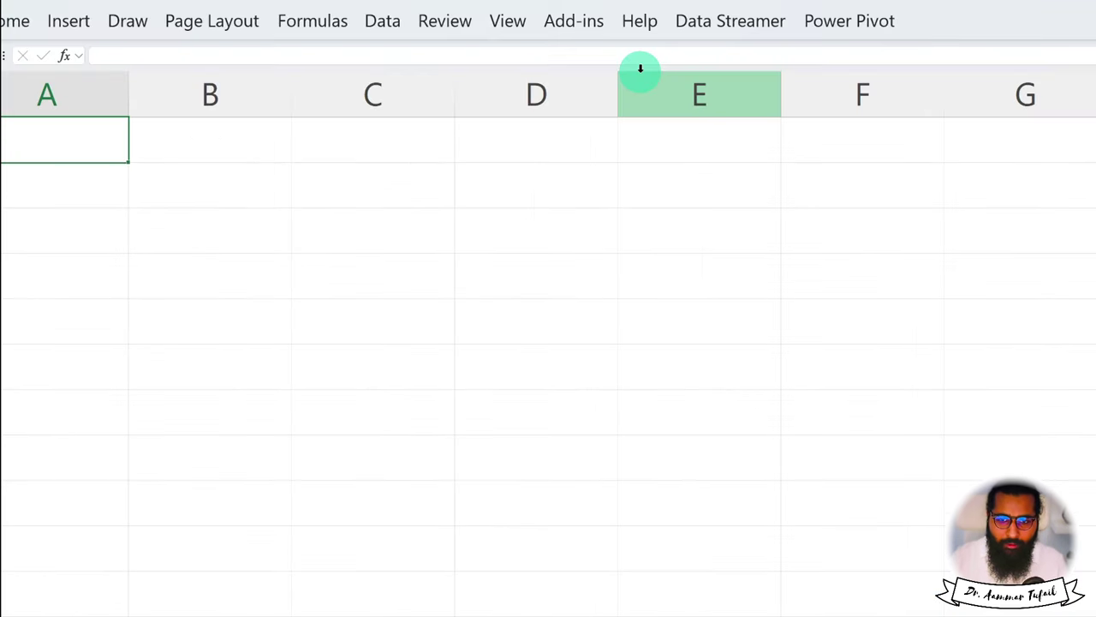
left_click(67, 82)
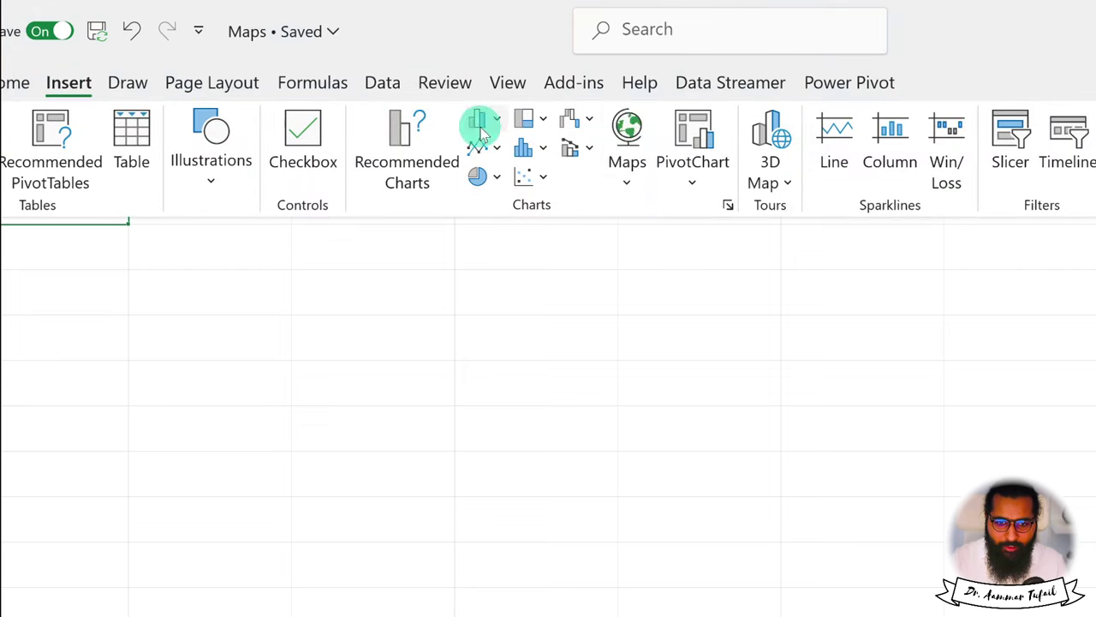
left_click(628, 184)
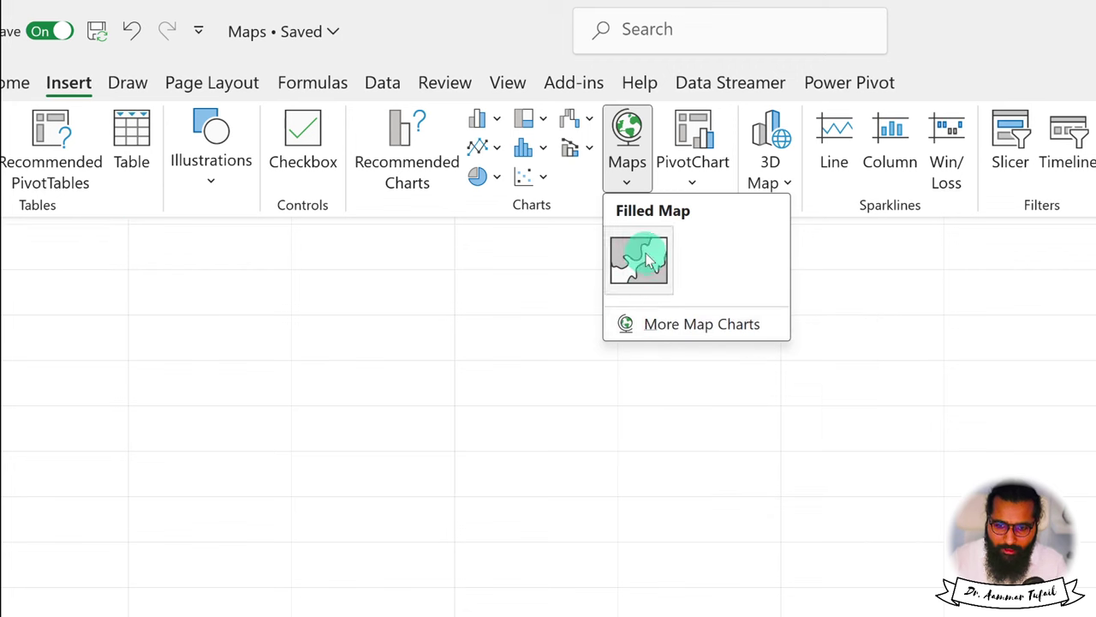
left_click(648, 260)
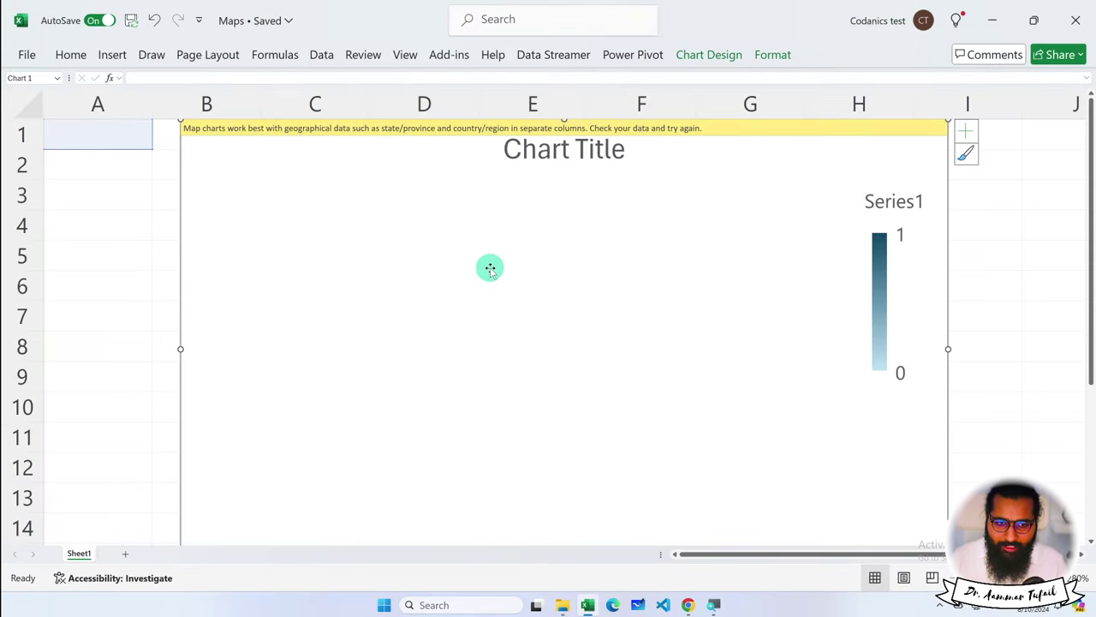
- Enter the header Country in cell A1
scroll(489, 266, "down", 3)
scroll(489, 266, "up", 3)
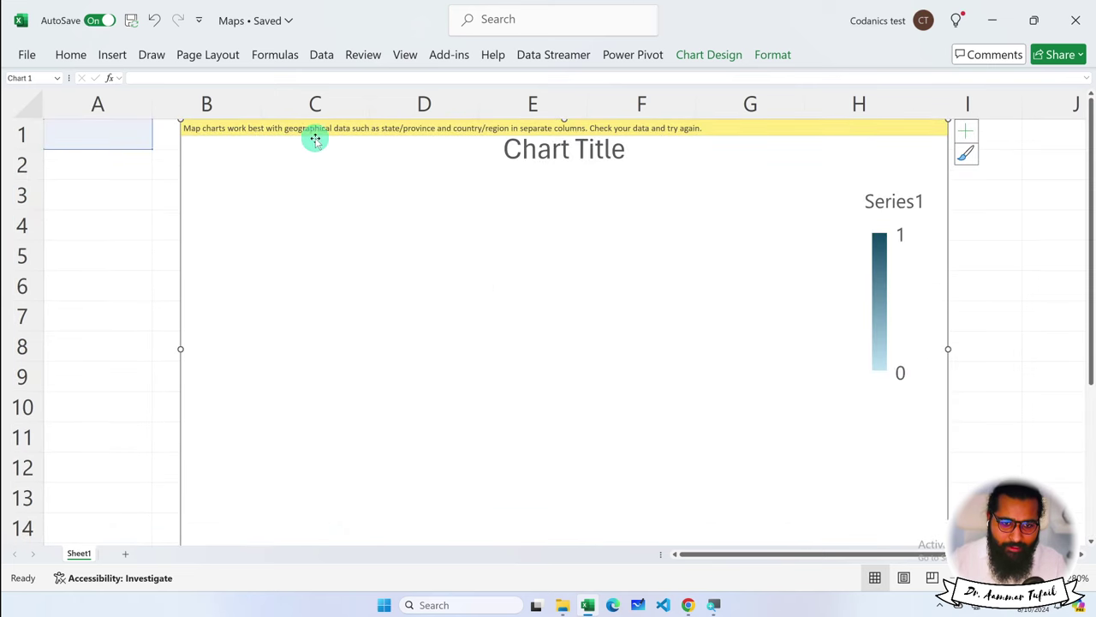
left_click(107, 148)
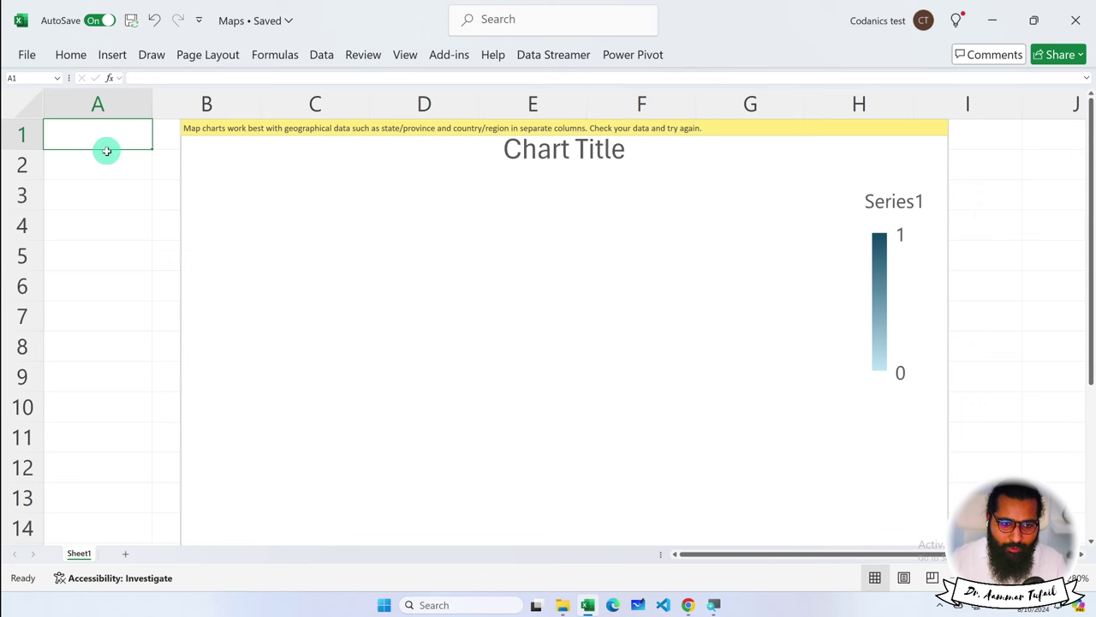
type("Count")
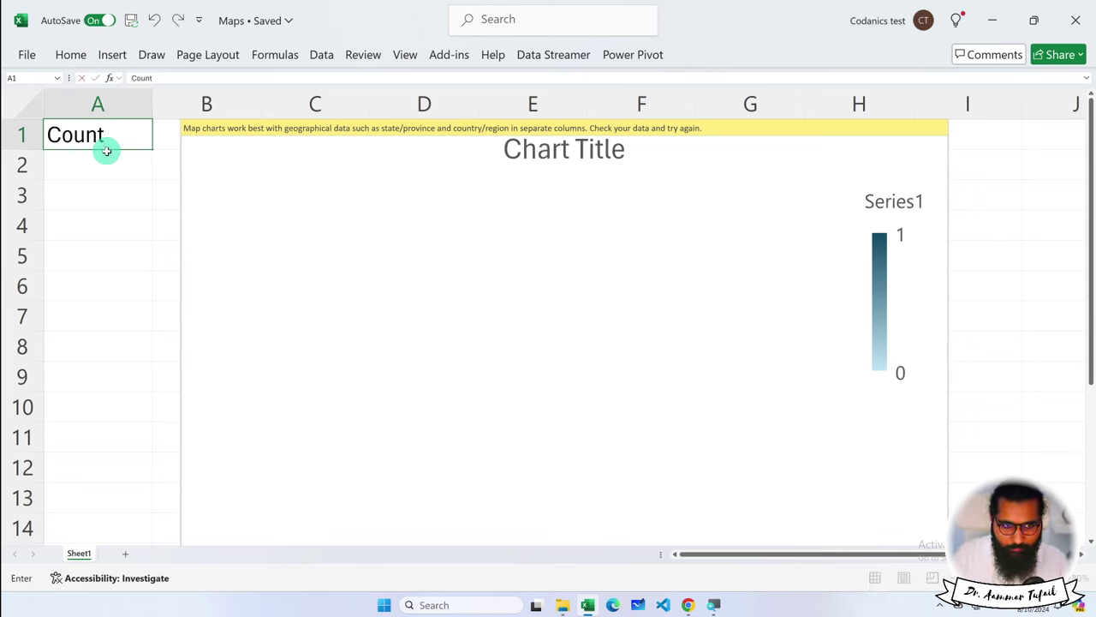
type("ry")
key("ctrl+Return")
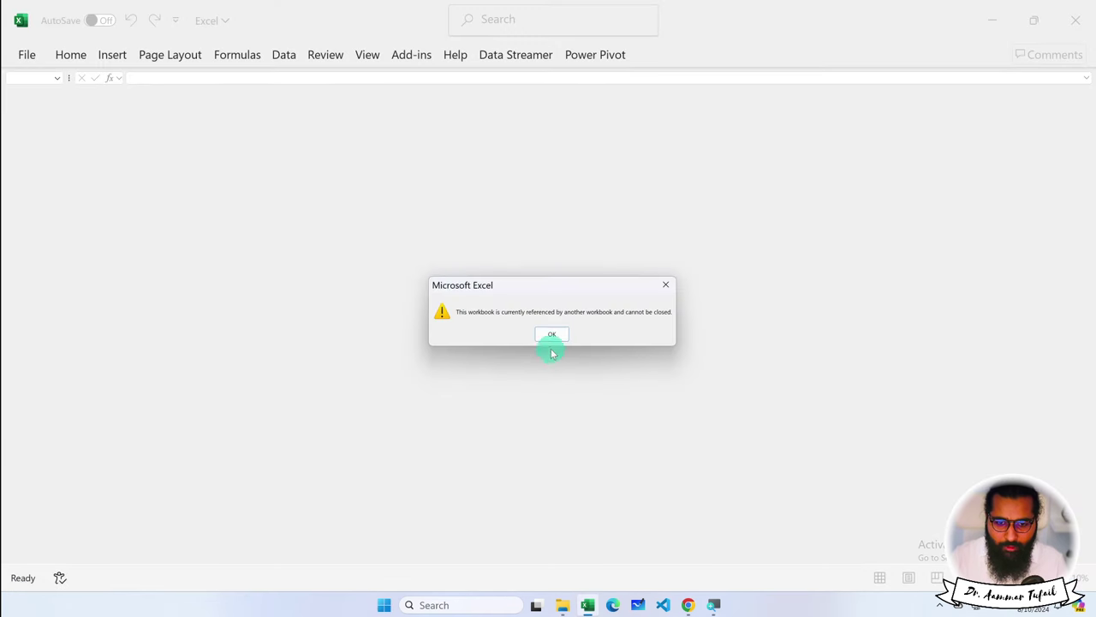
- Open the recovered Maps workbook, delete the empty map chart, and close the recovery panel
left_click(551, 334)
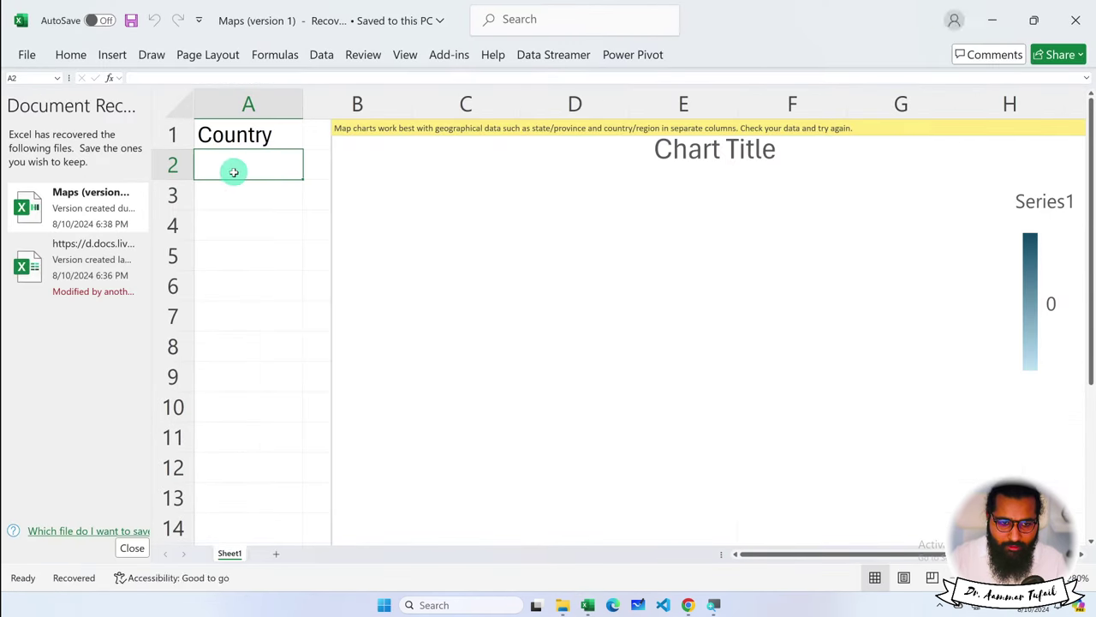
left_click(646, 210)
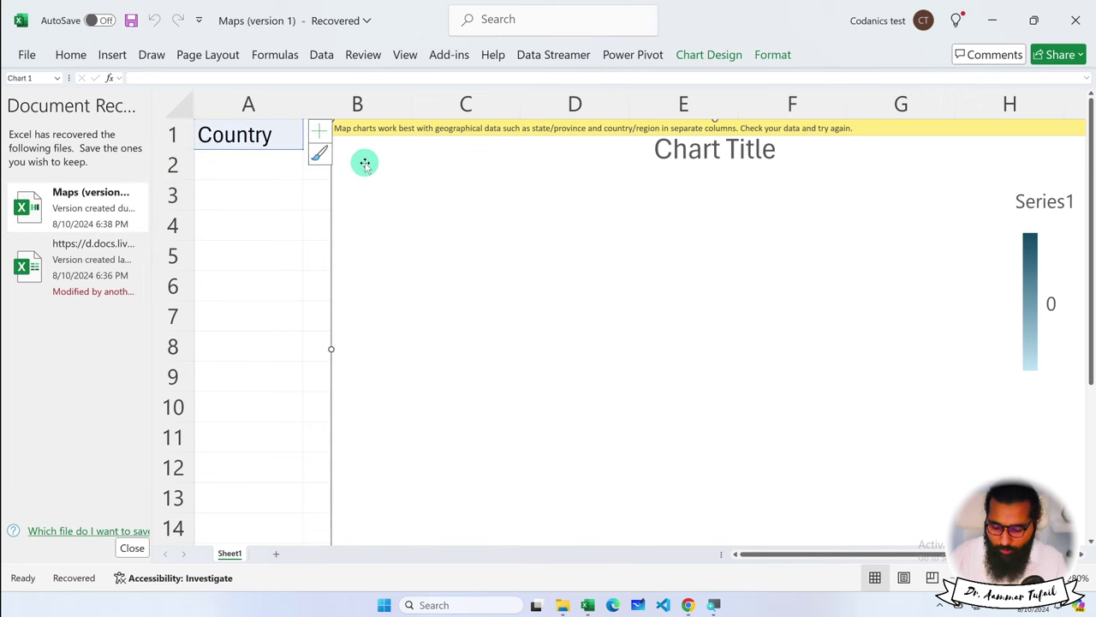
key("Delete")
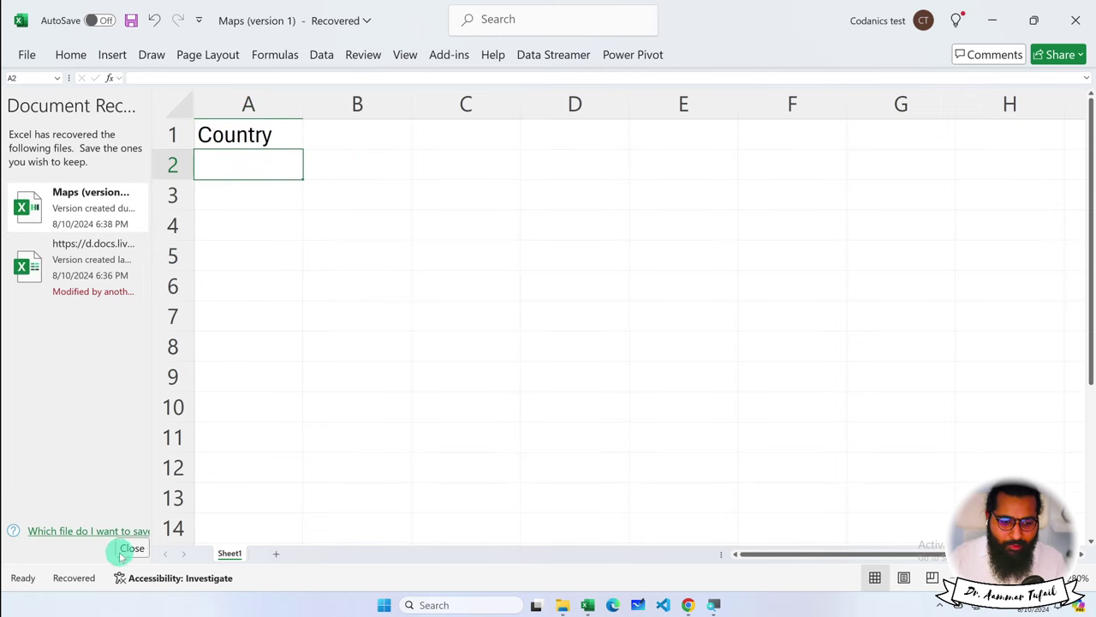
left_click(132, 548)
- Add the header Number in cell B1
left_click(196, 141)
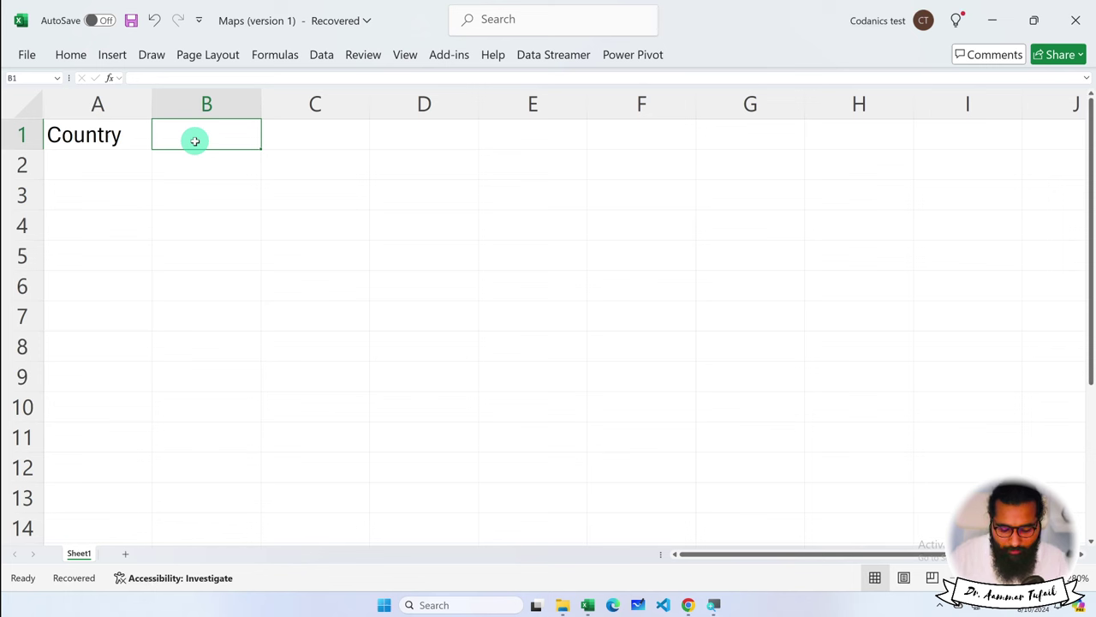
type("P")
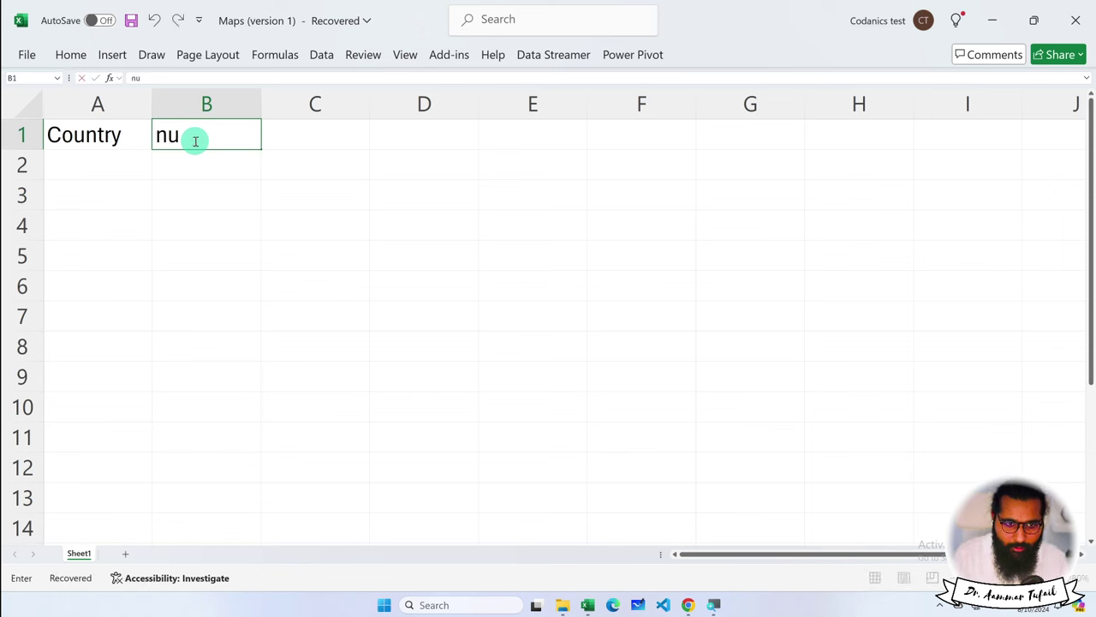
type("Number")
key("Return")
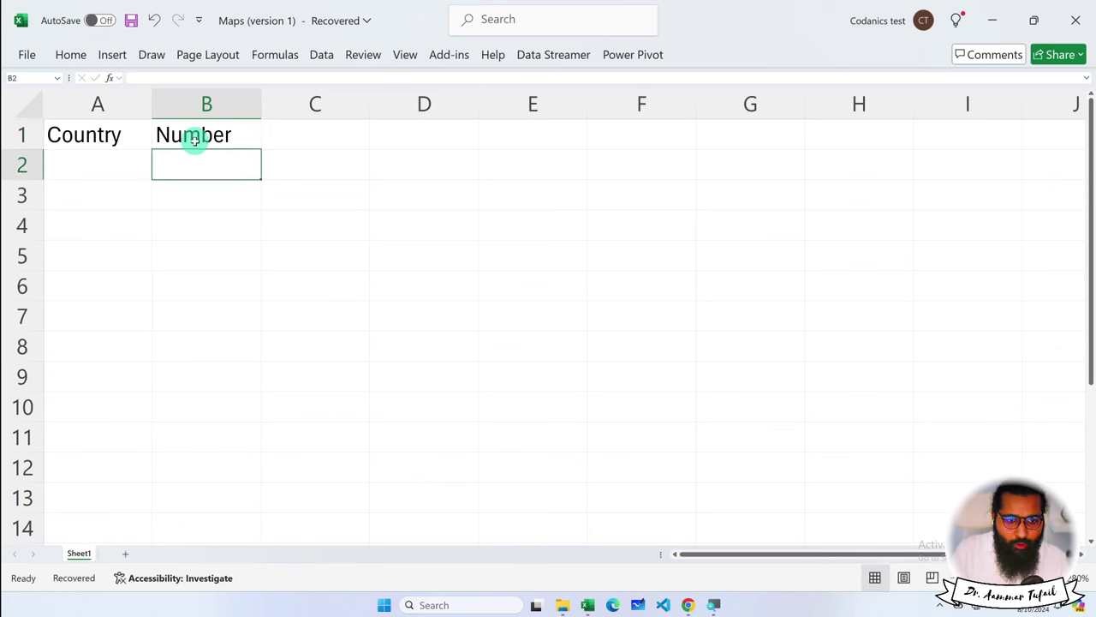
key("Return")
key("Up")
key("Left")
- List Pakistan, India, China, USA, Germany and United Kingdom in A2:A7 and autofit column A
type("Pakis")
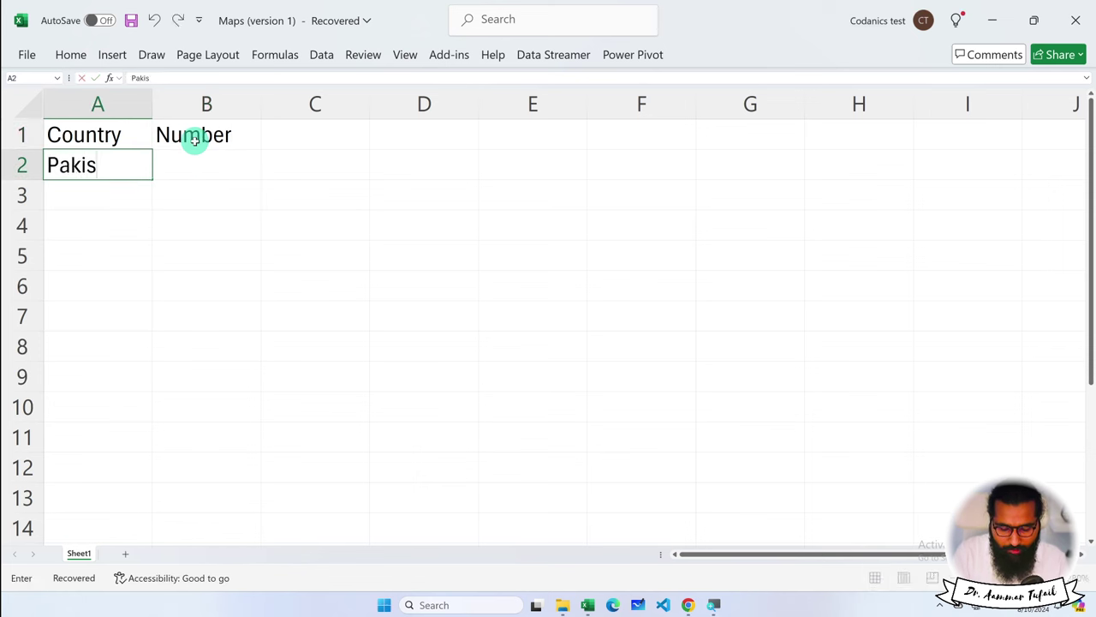
type("tan")
key("Return")
type("India")
key("Return")
type("China")
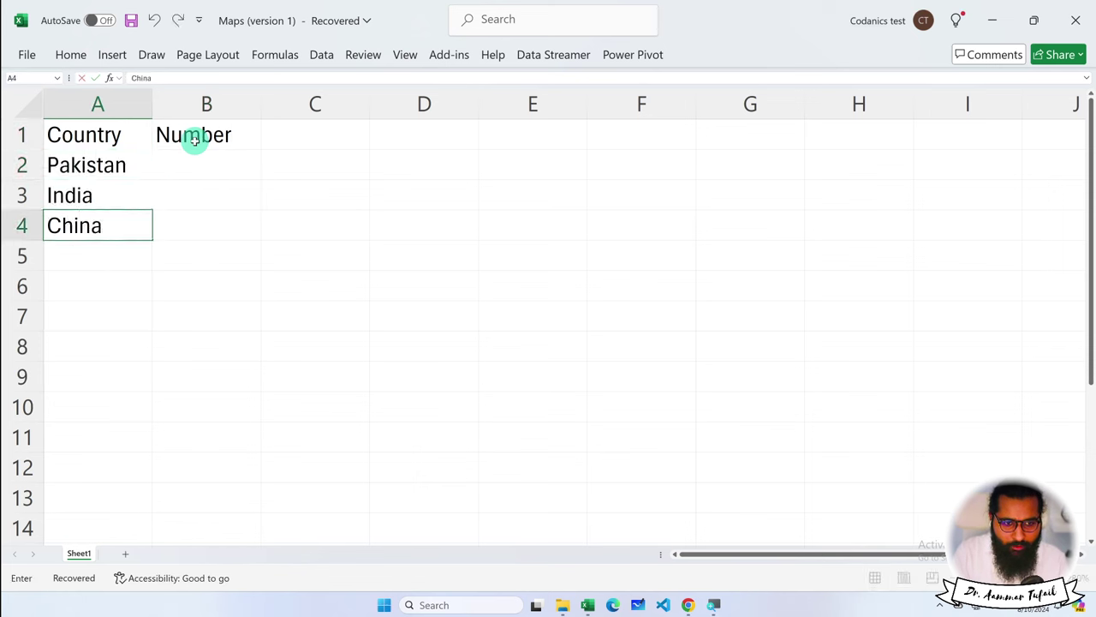
key("Return")
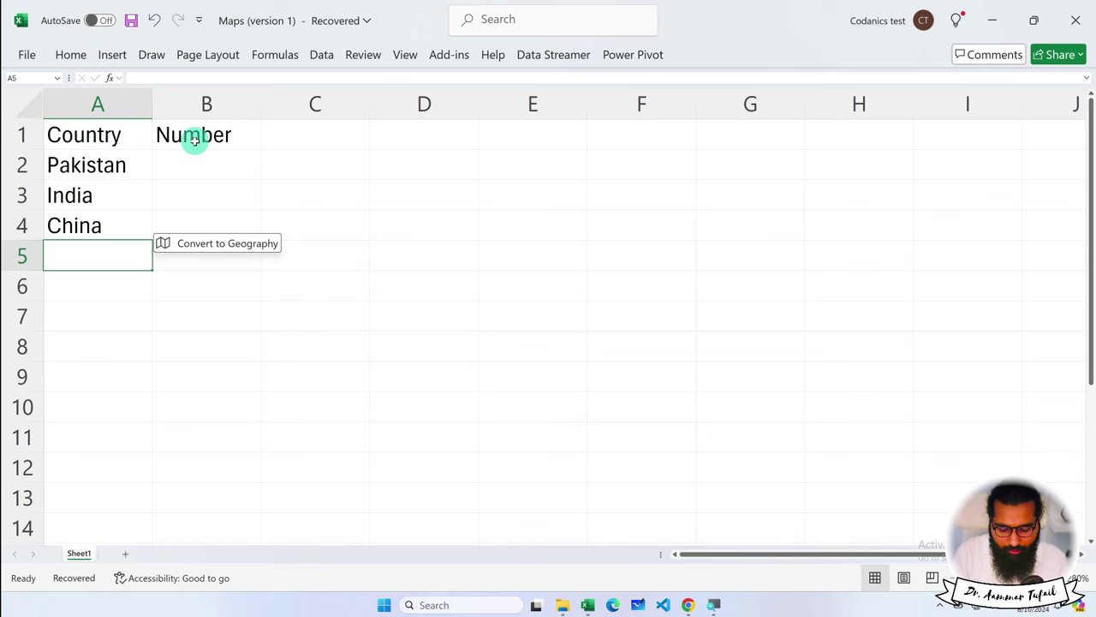
type("USA")
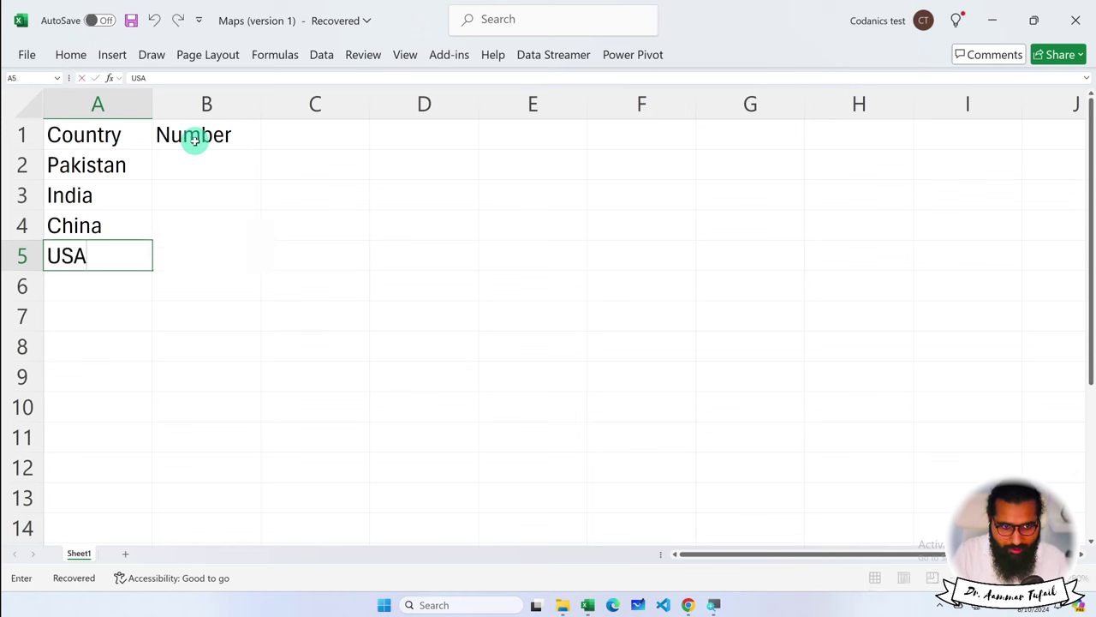
key("Return")
type("Germ")
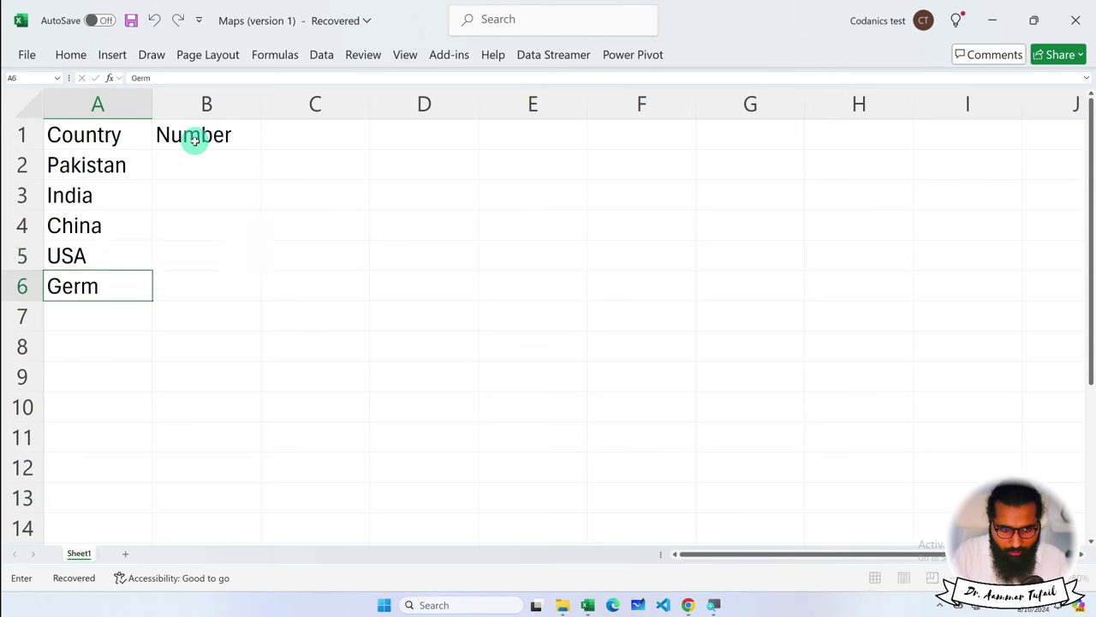
type("any")
key("Return")
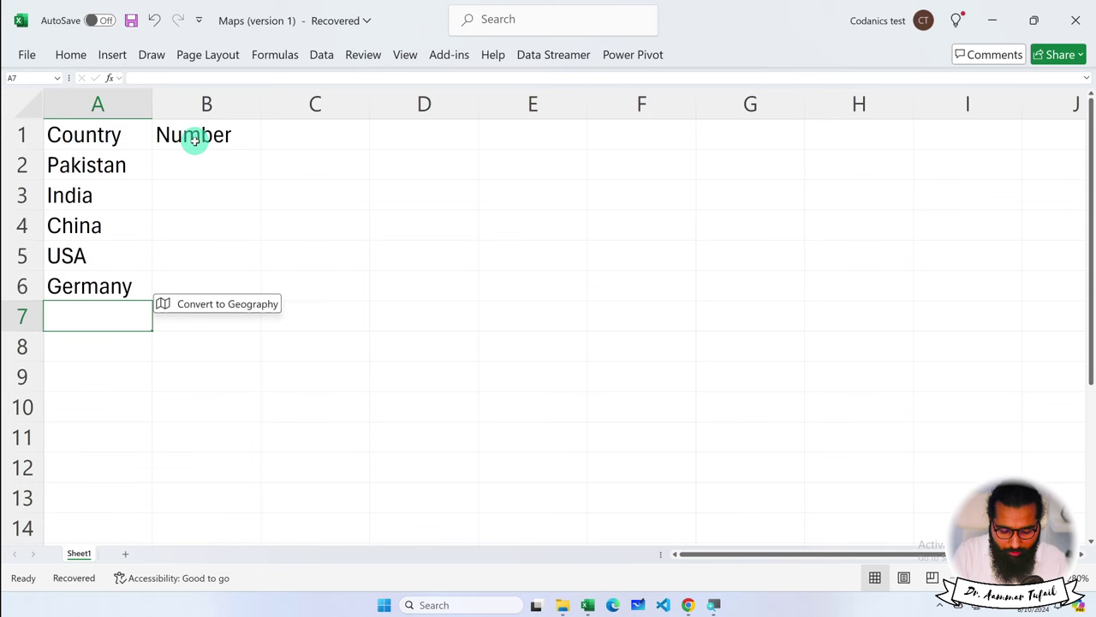
type("United K")
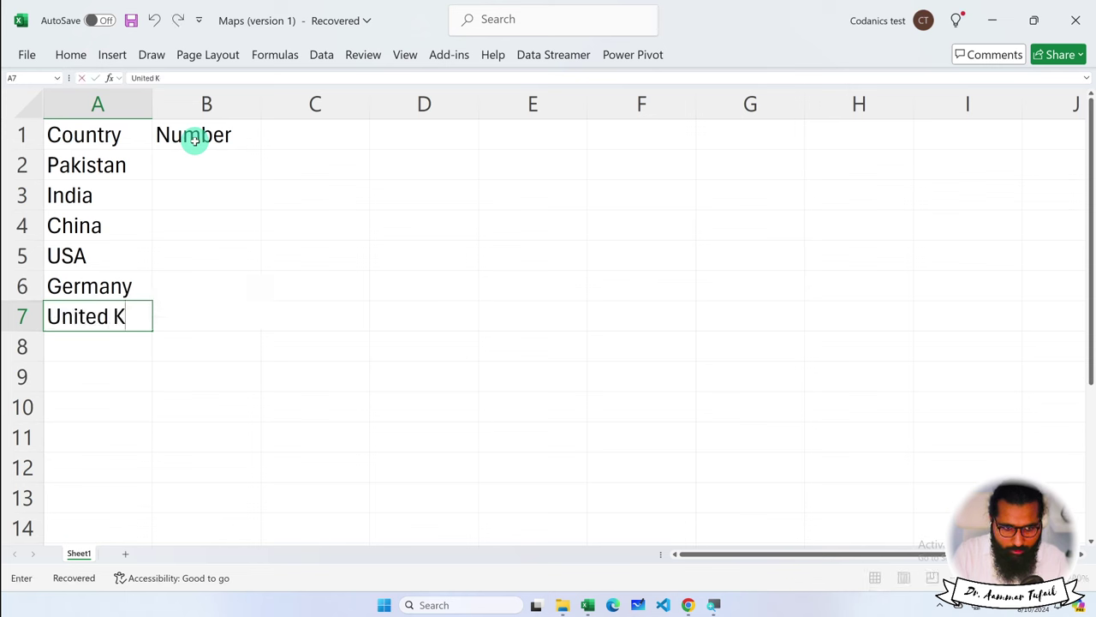
type("ingdom")
key("Return")
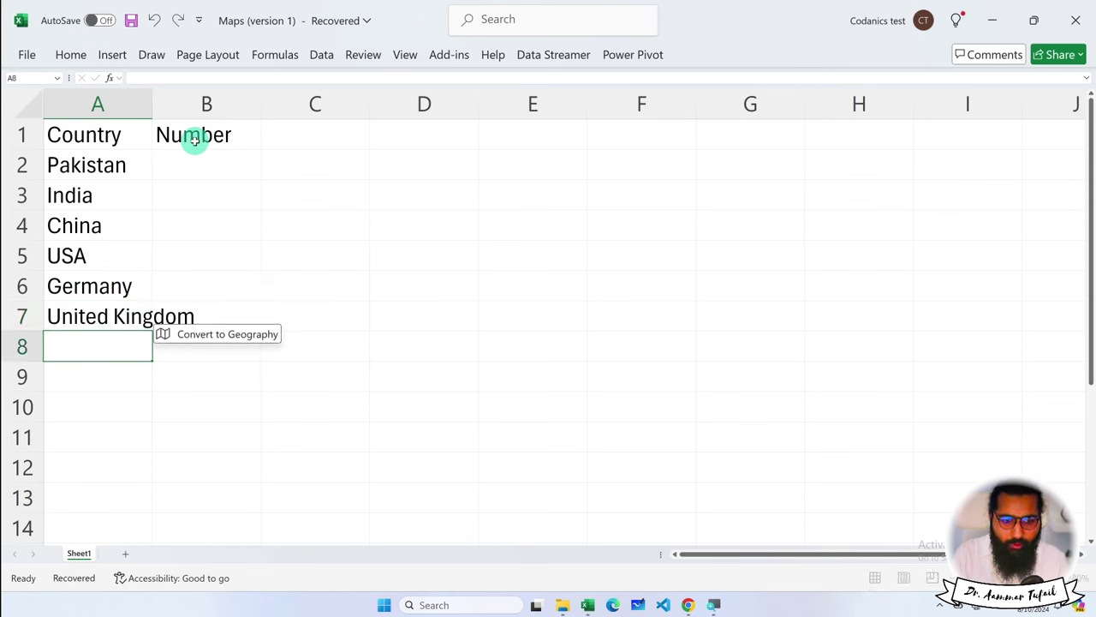
double_click(156, 101)
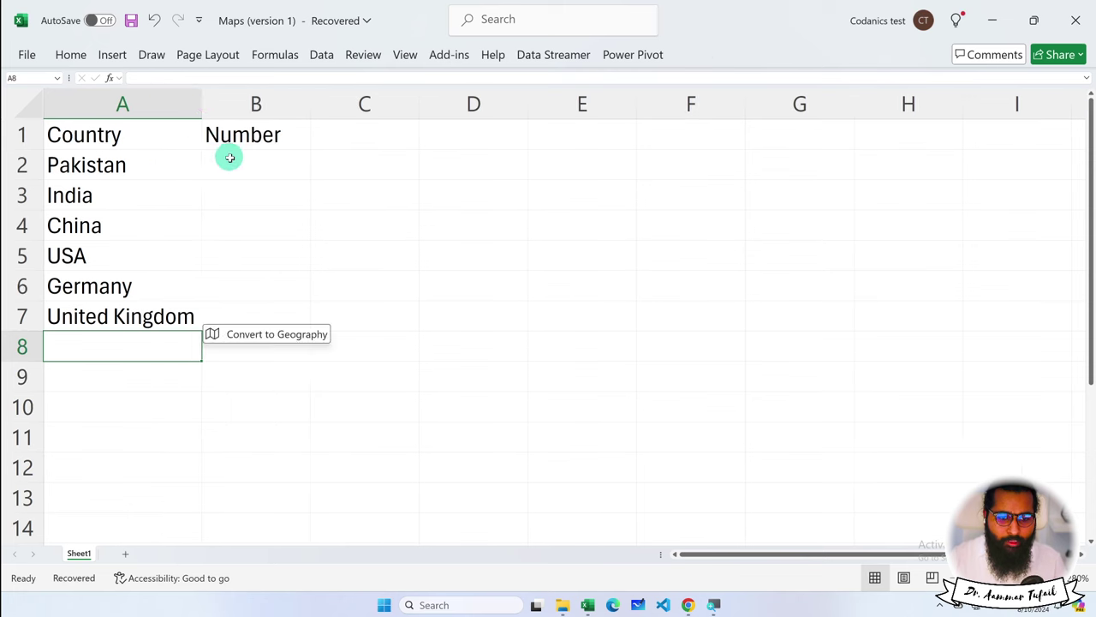
- Enter the numbers 1, 8, 15, 10, 12 and 20 in B2:B7
left_click(239, 164)
type("1")
key("Tab")
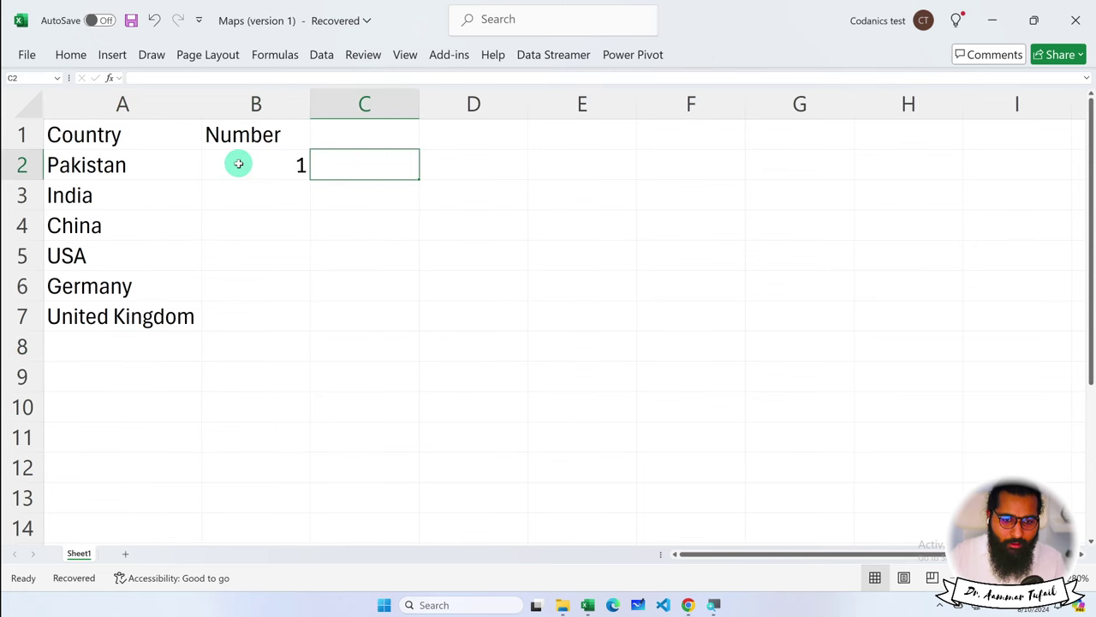
key("Down")
key("Left")
type("98")
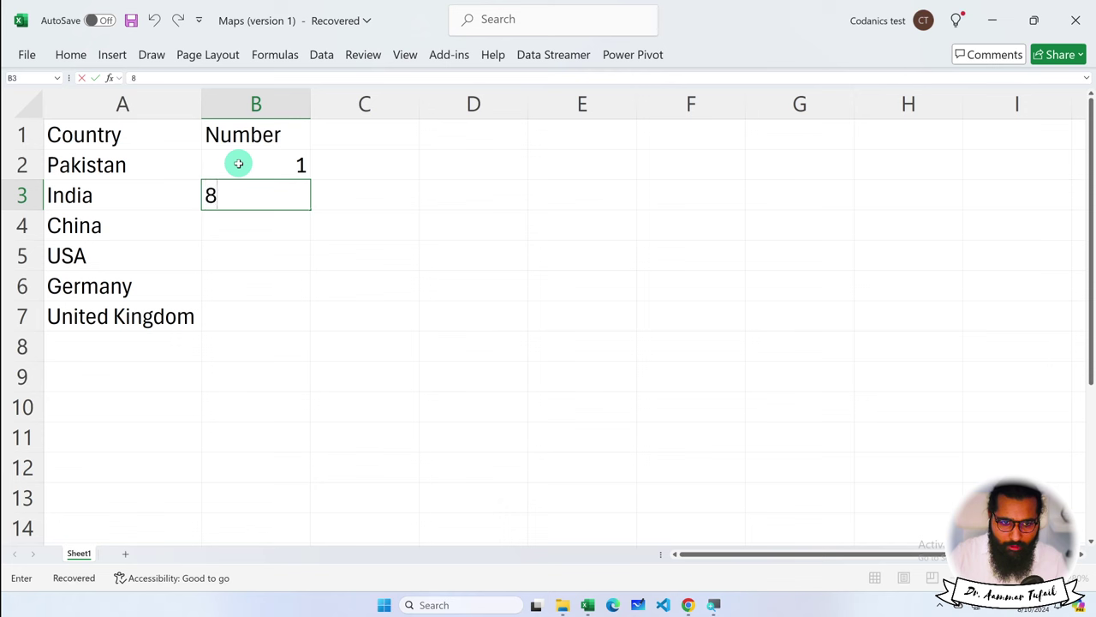
key("Return")
type("15")
key("Return")
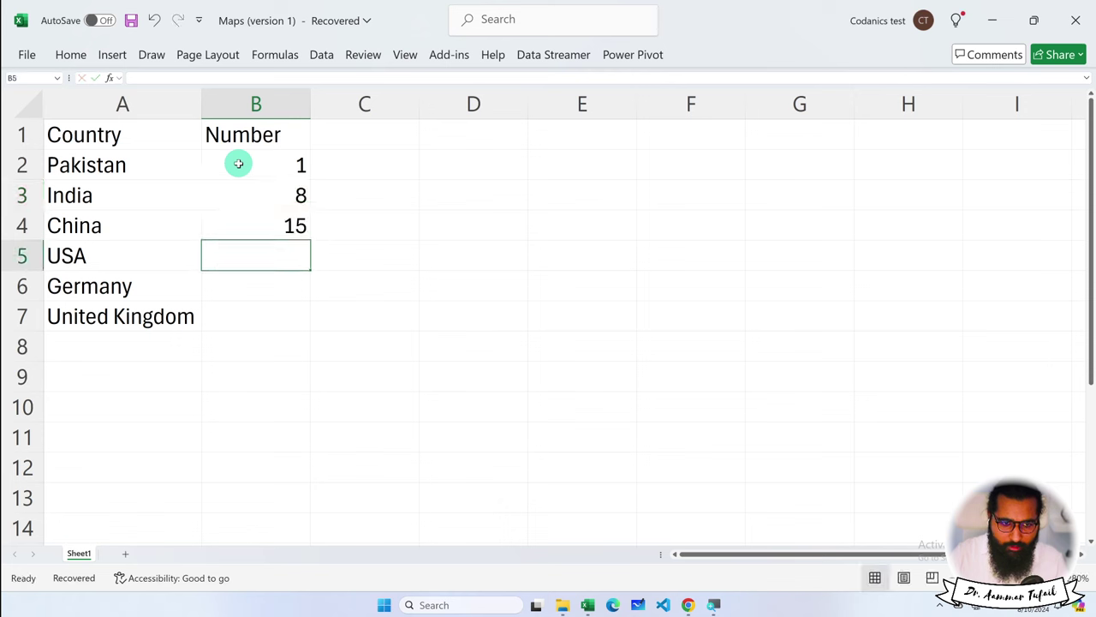
type("10")
key("Return")
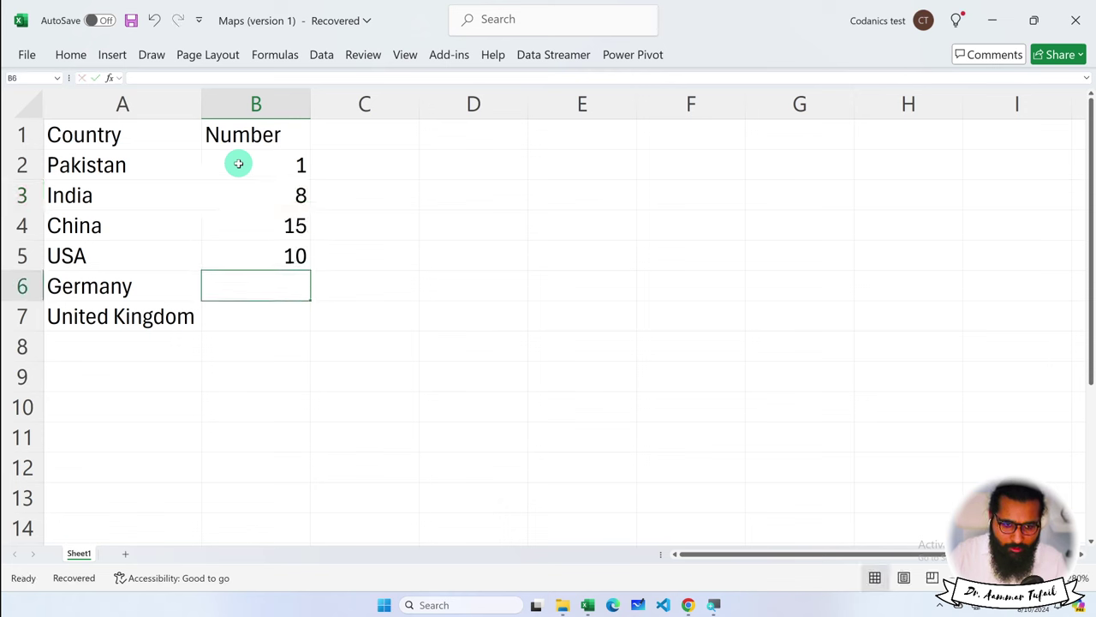
type("12")
key("Return")
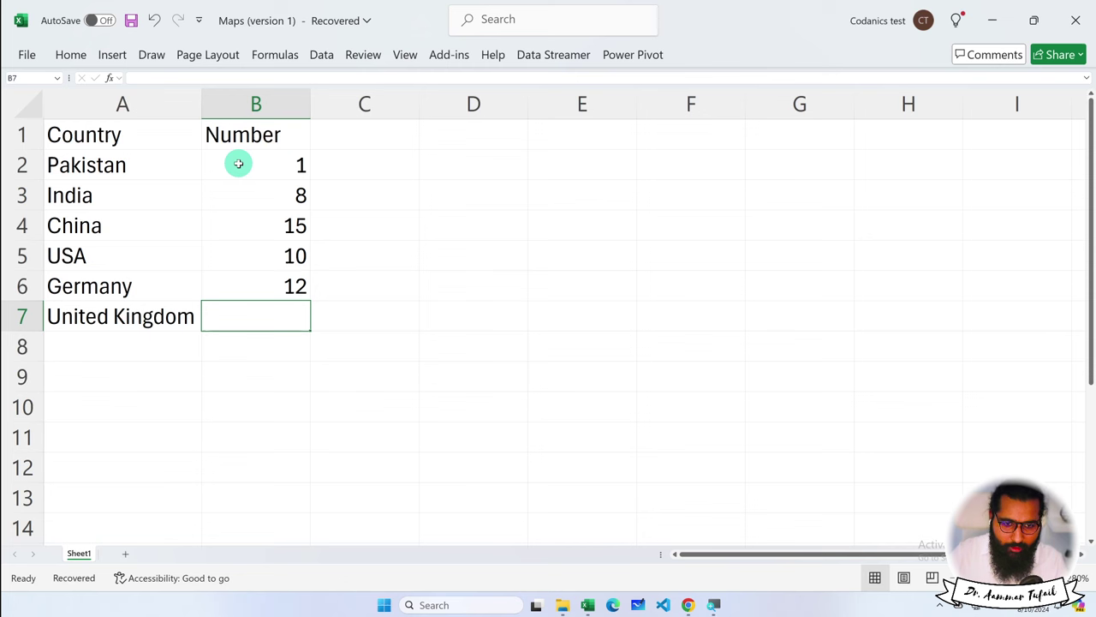
type("20")
key("Return")
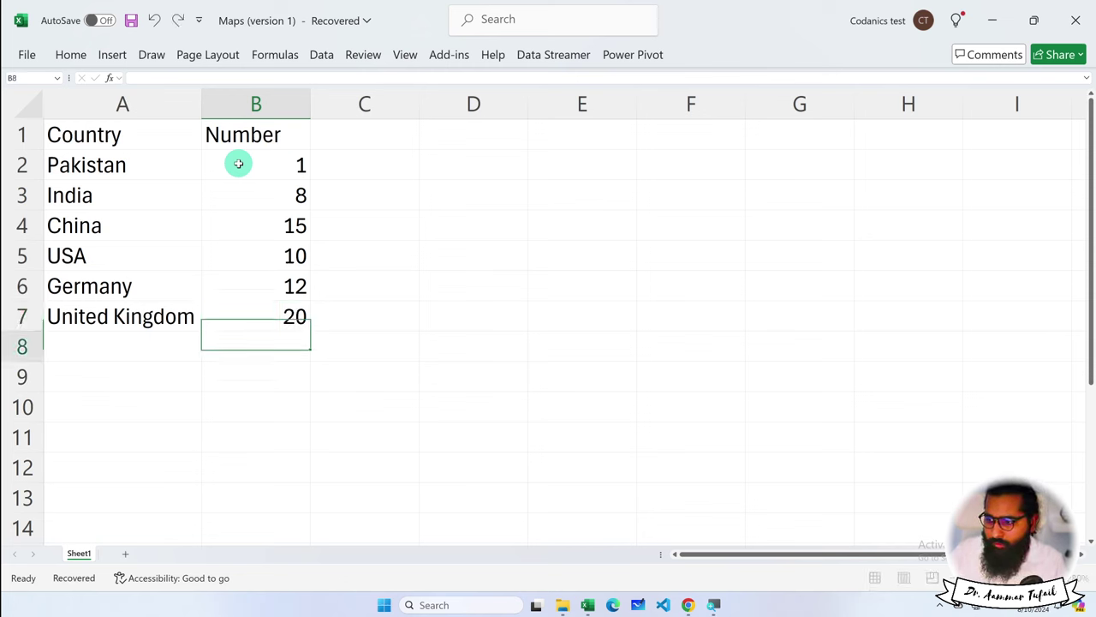
right_click(238, 163)
key("Escape")
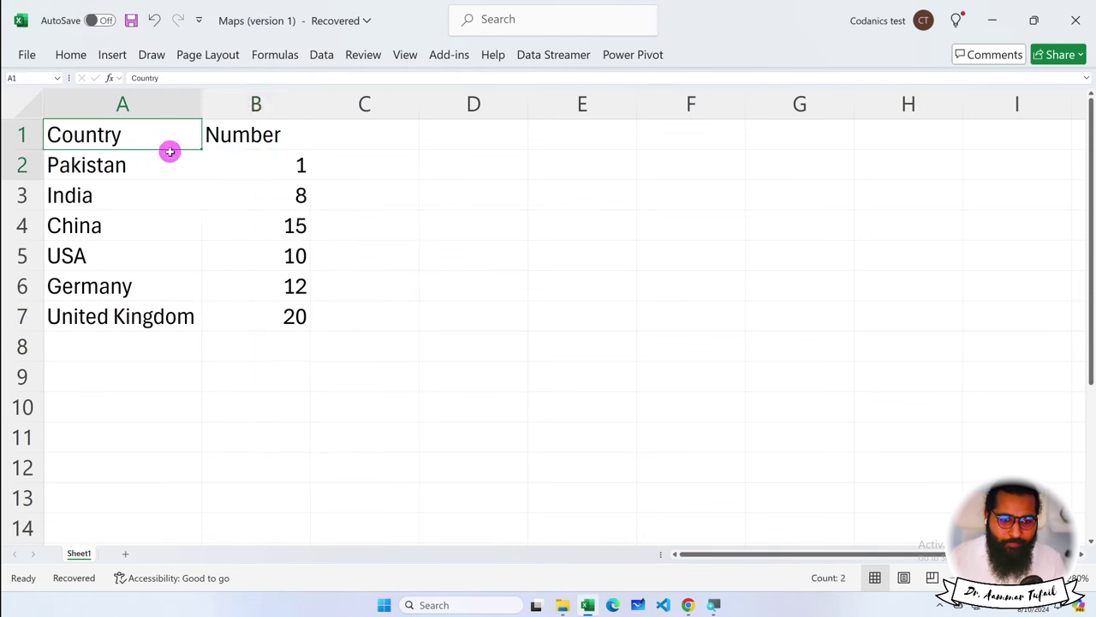
- Select the table A1:B7 and insert a Filled Map chart from it
left_click_drag(167, 147, 278, 308)
left_click(112, 54)
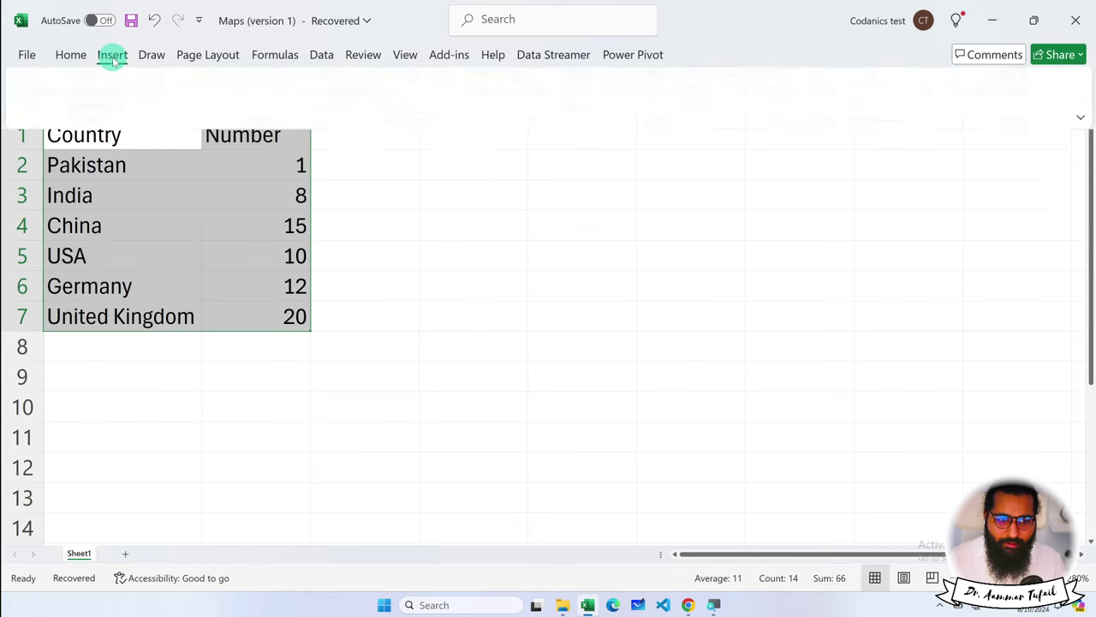
left_click(485, 120)
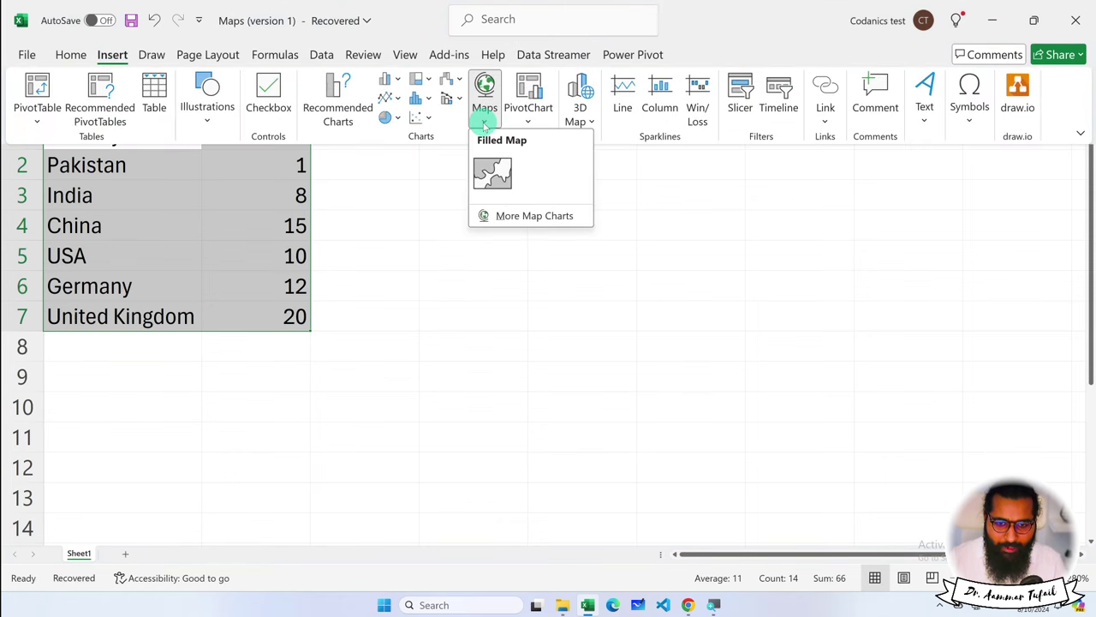
left_click(496, 173)
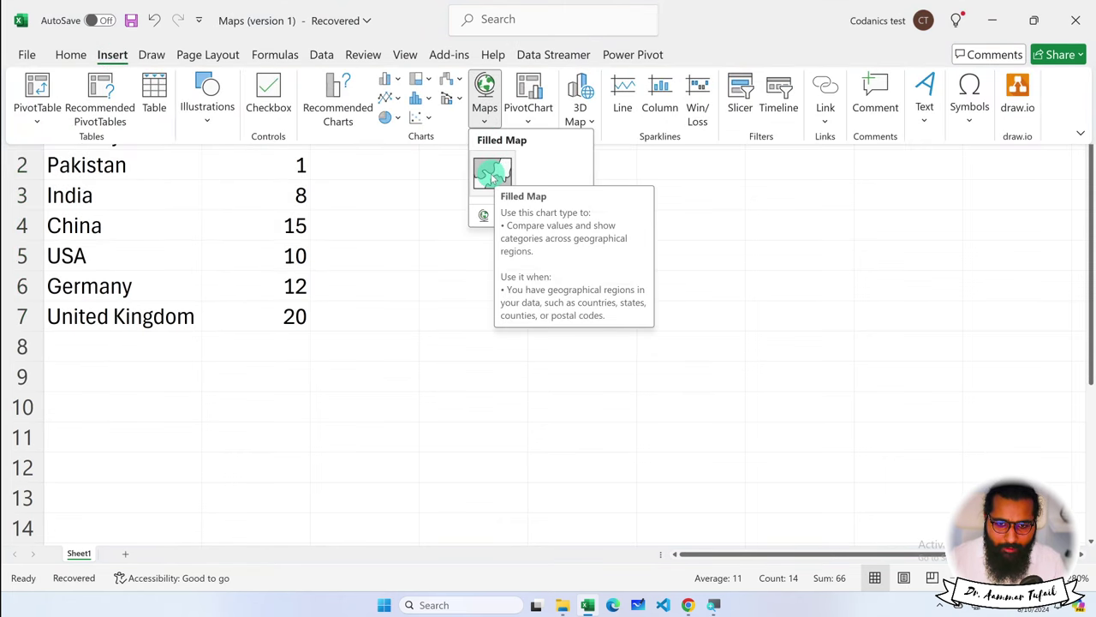
left_click(495, 174)
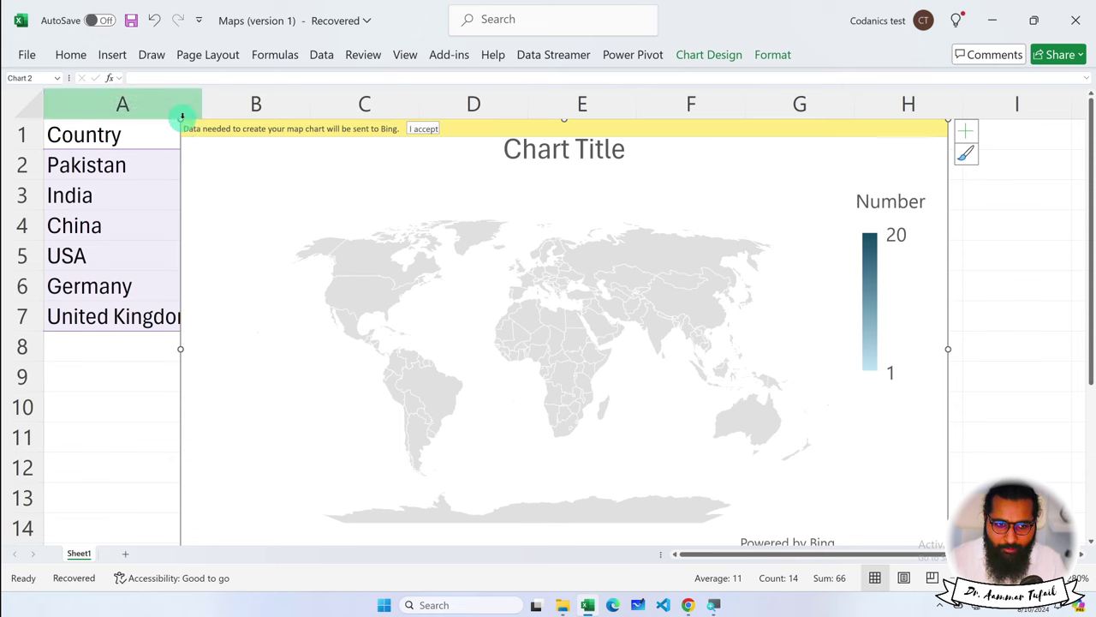
- Shrink the map chart and move it up beside the table
left_click_drag(181, 120, 314, 249)
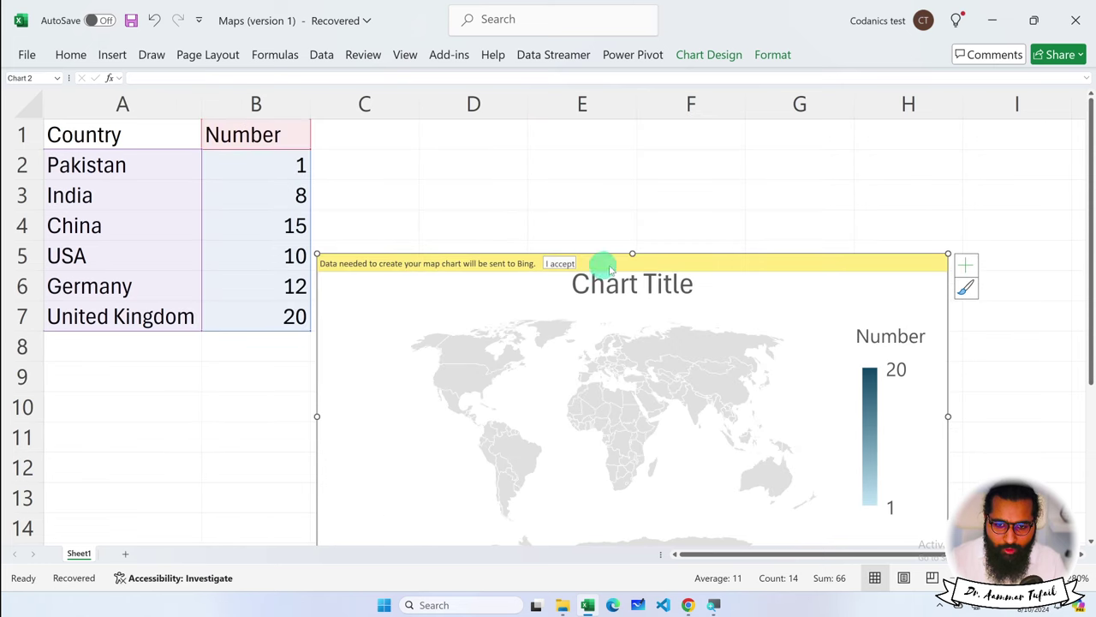
left_click_drag(646, 238, 657, 148)
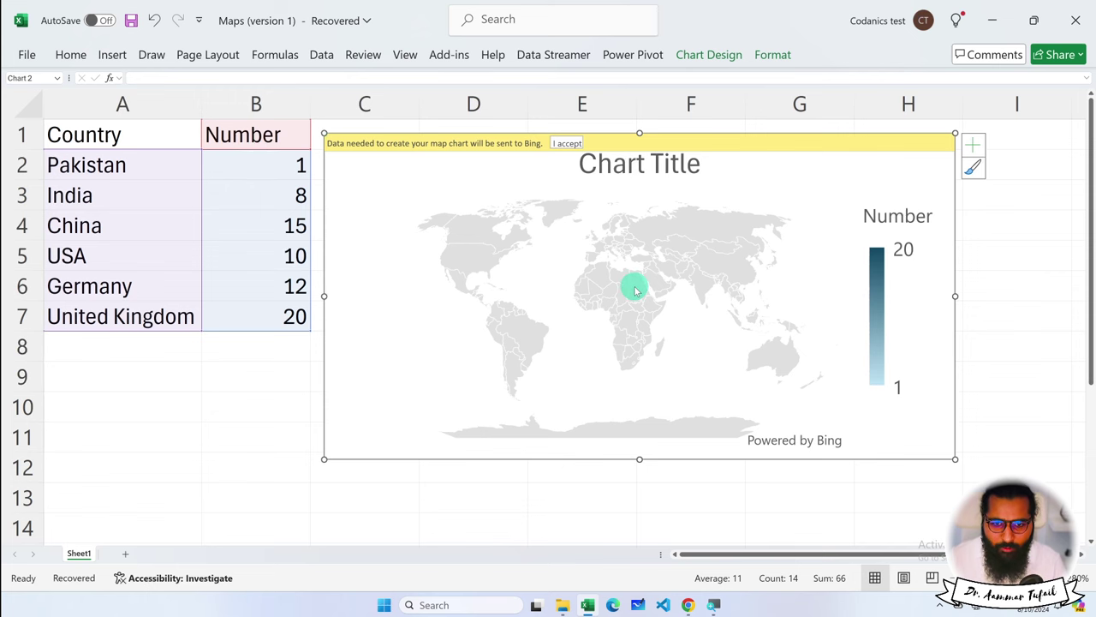
mouse_move(636, 291)
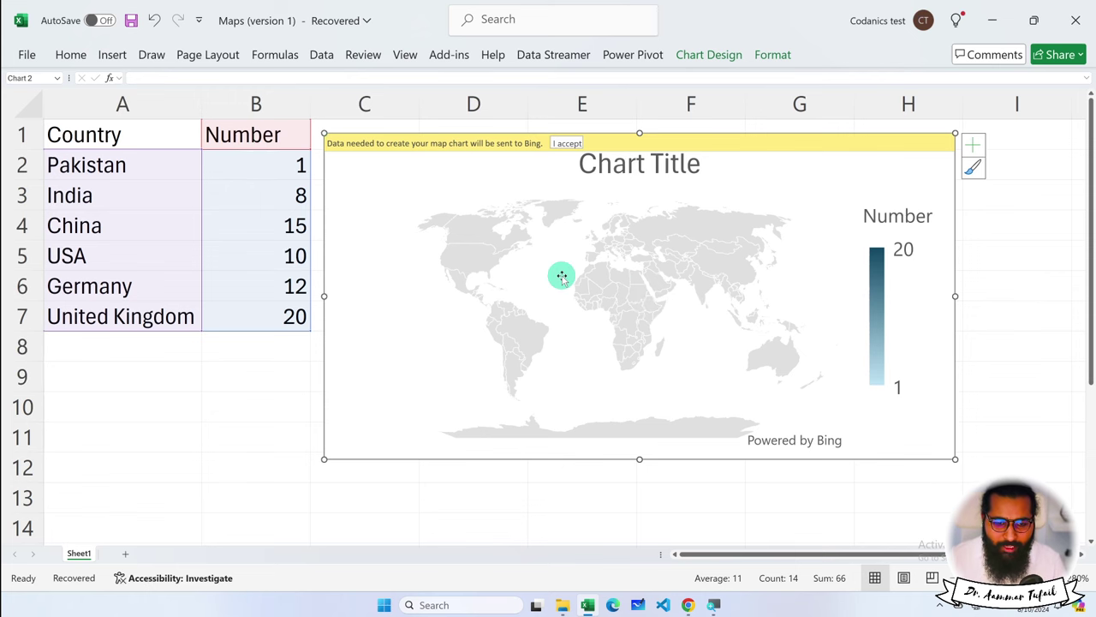
- Accept the Bing data-sharing notice so the six countries shade by value
left_click(266, 309)
scroll(267, 309, "down", 1)
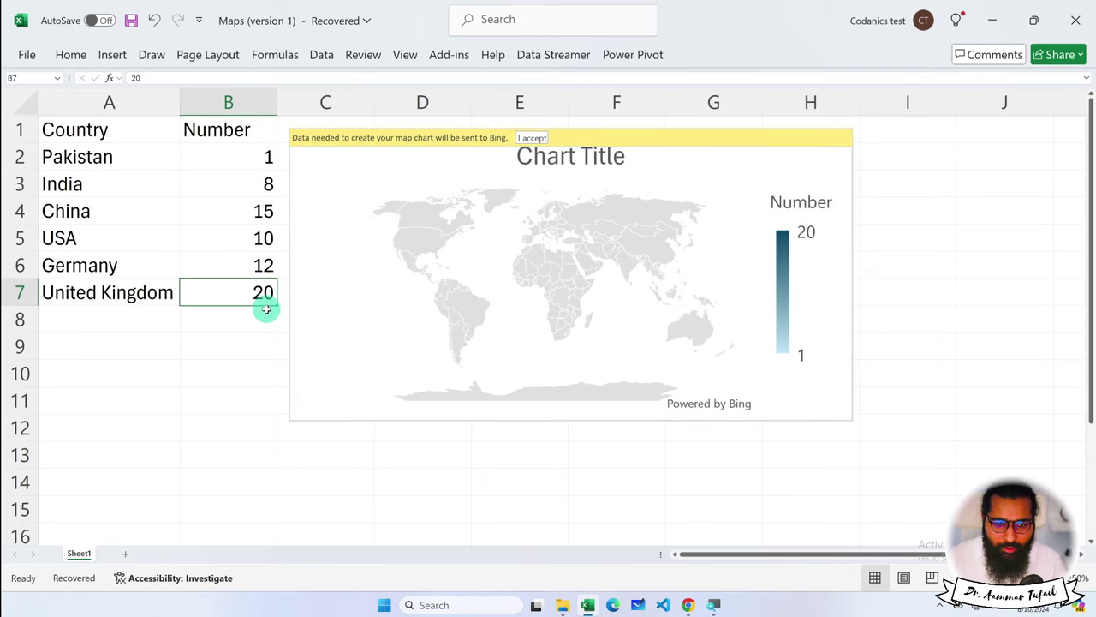
scroll(267, 309, "down", 1)
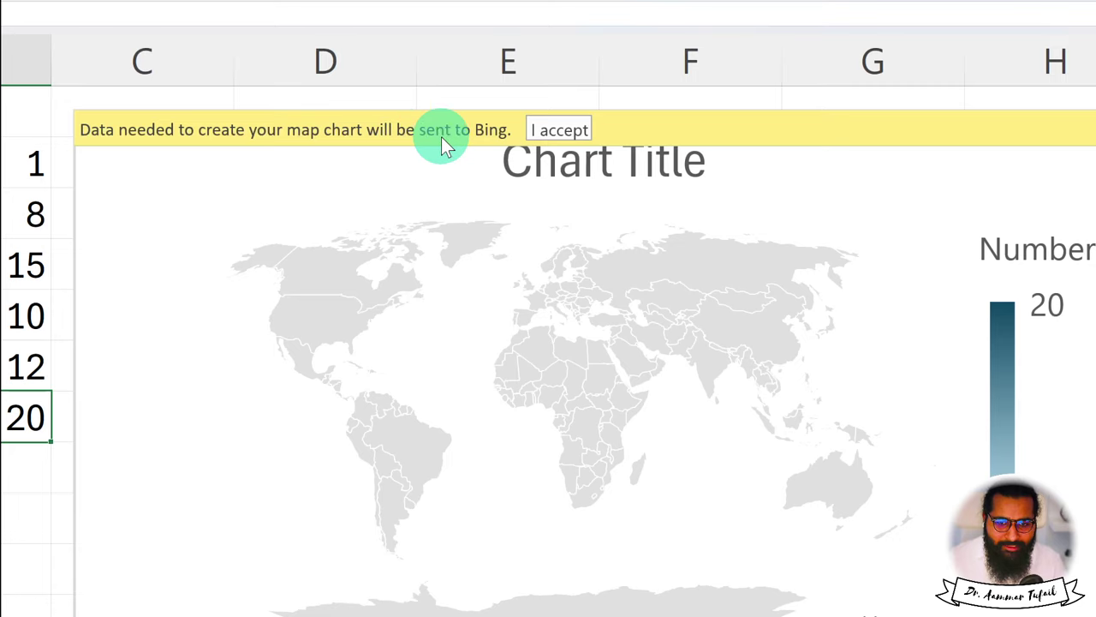
left_click(562, 130)
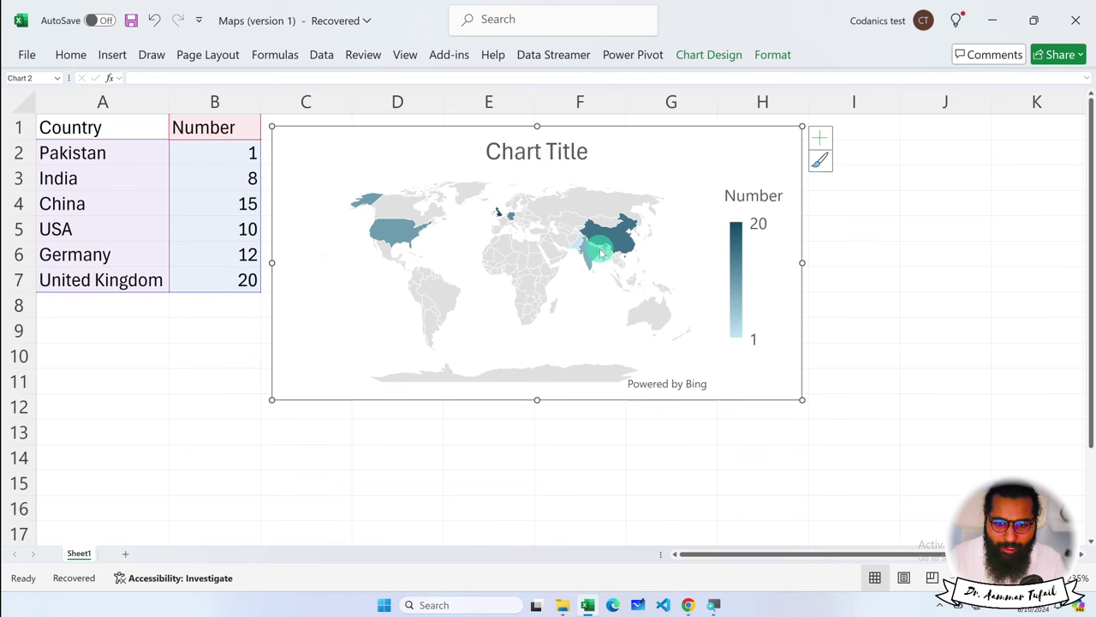
- Change Pakistan's number to 2 and United Kingdom's number to 2
left_click(225, 152)
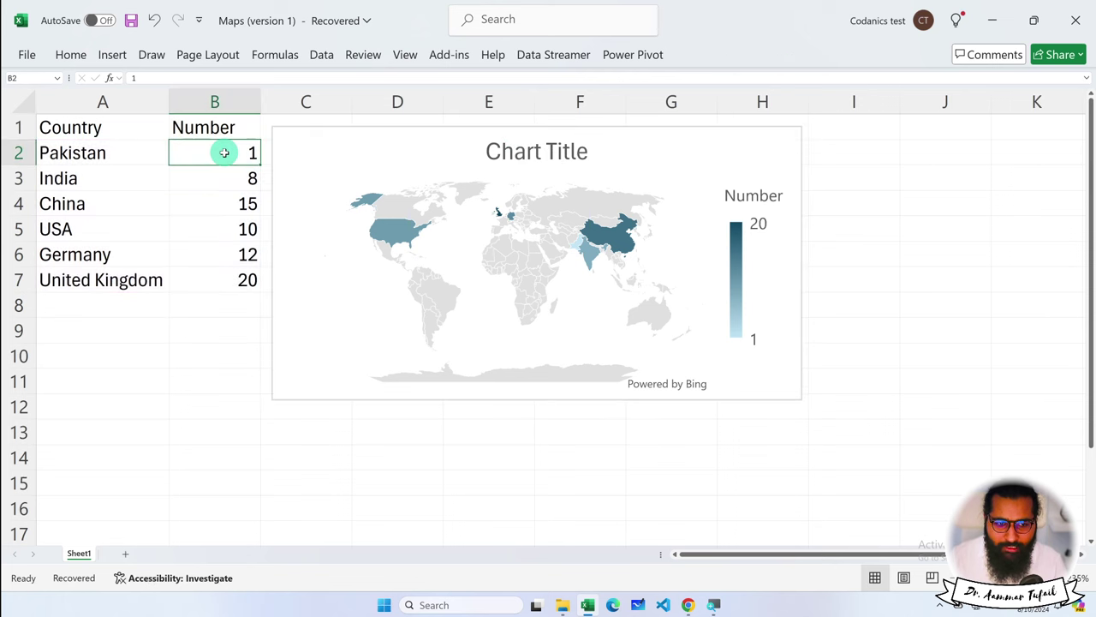
type("20")
key("Return")
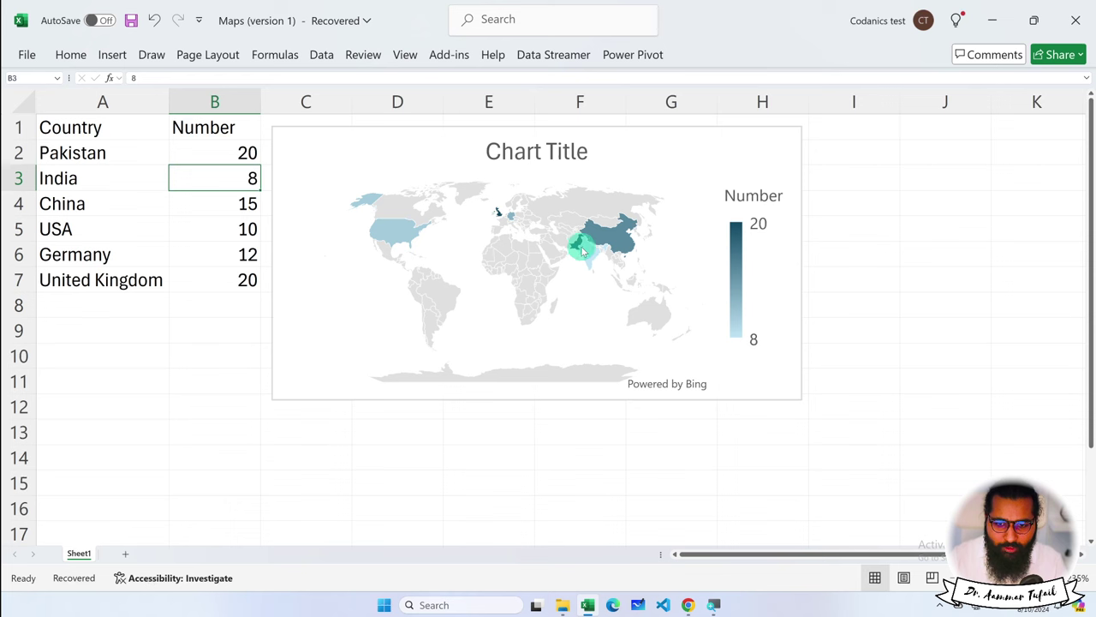
left_click(240, 153)
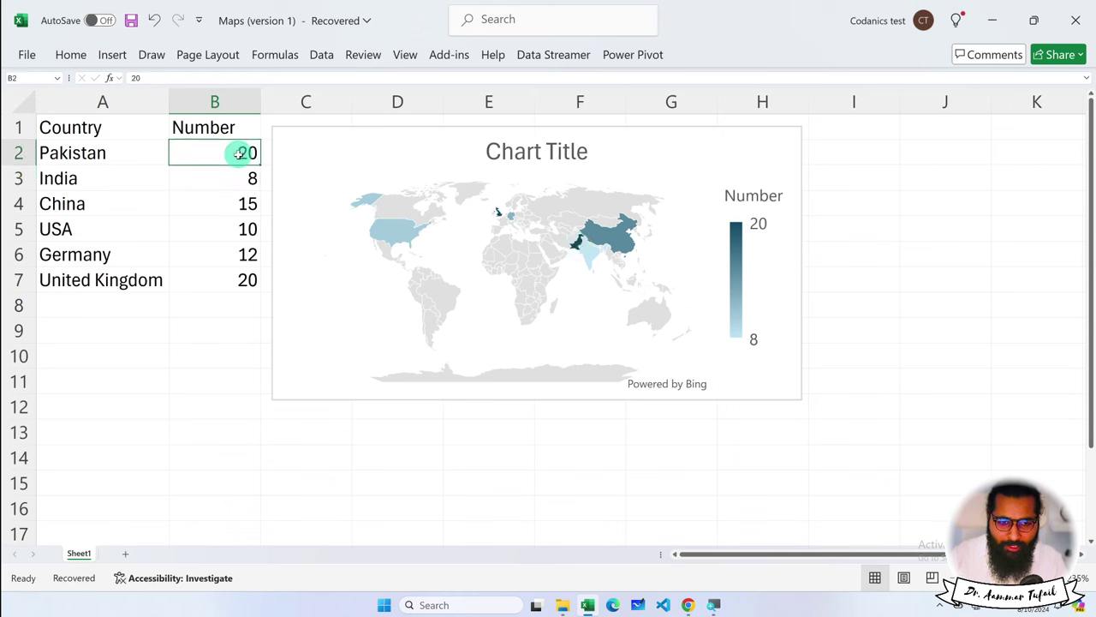
type("2")
key("Return")
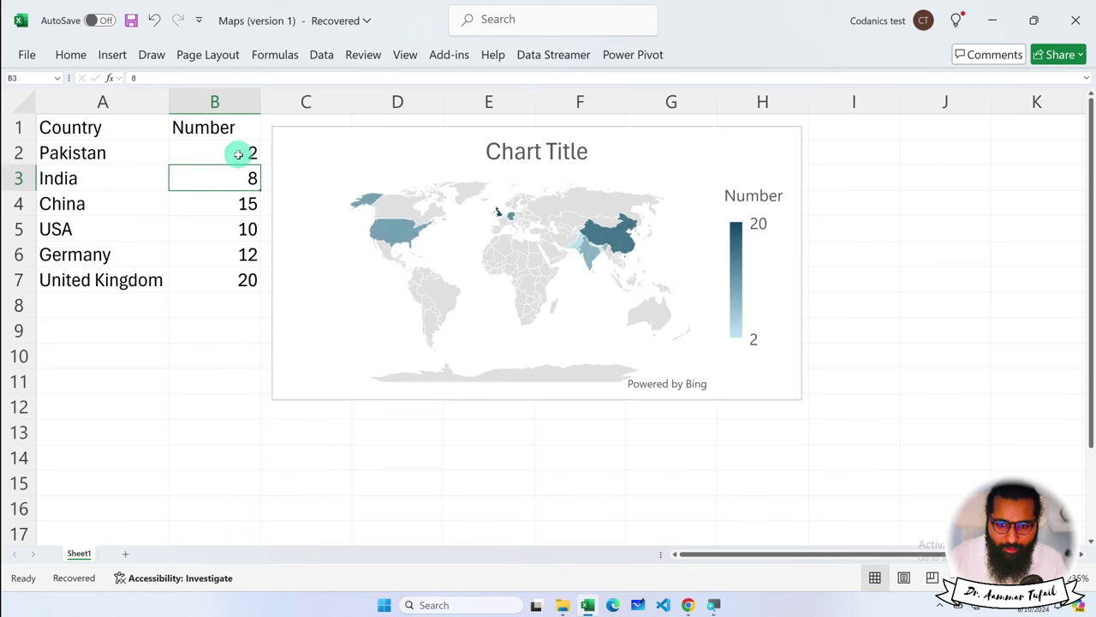
left_click(231, 274)
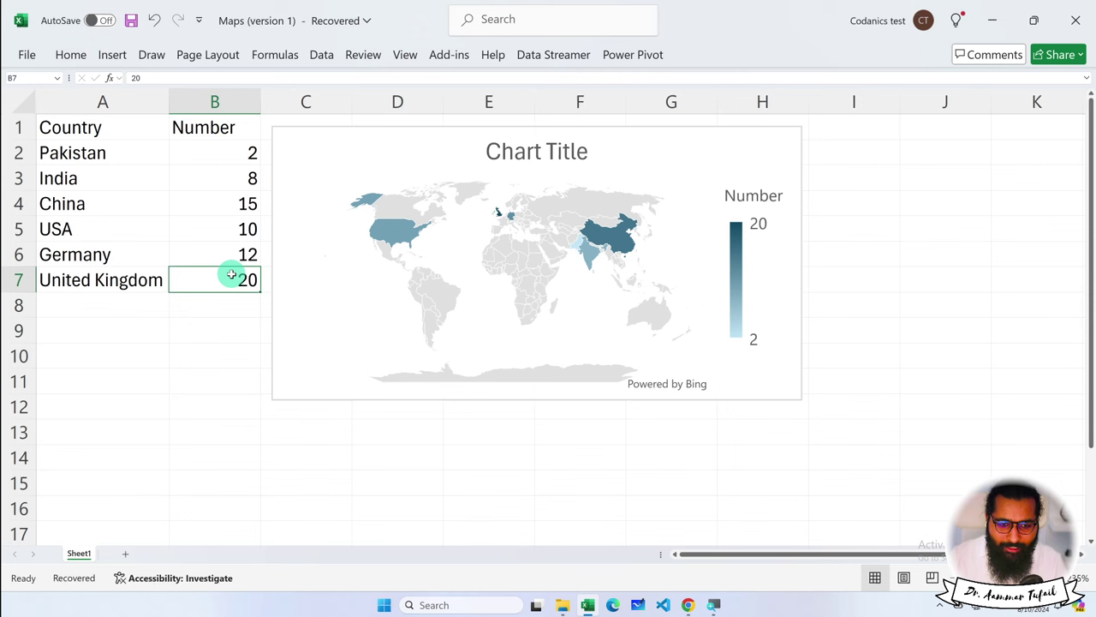
type("200")
key("Return")
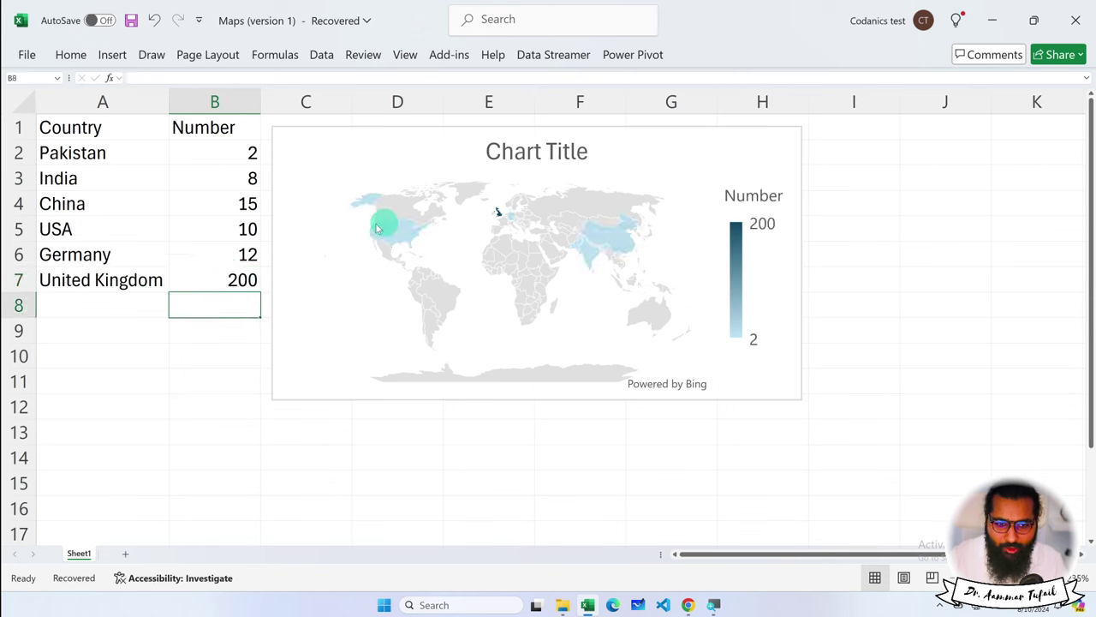
left_click(231, 280)
type("2")
key("Return")
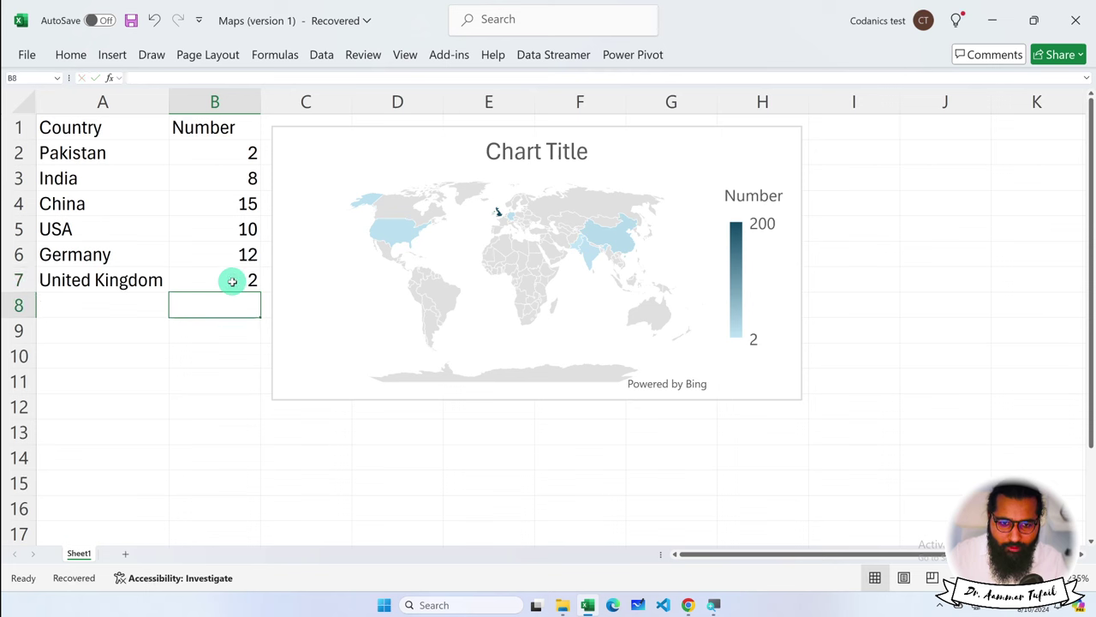
- Change USA's number to 100 and China's to 150, then select the map chart
left_click(215, 223)
type("100")
key("Return")
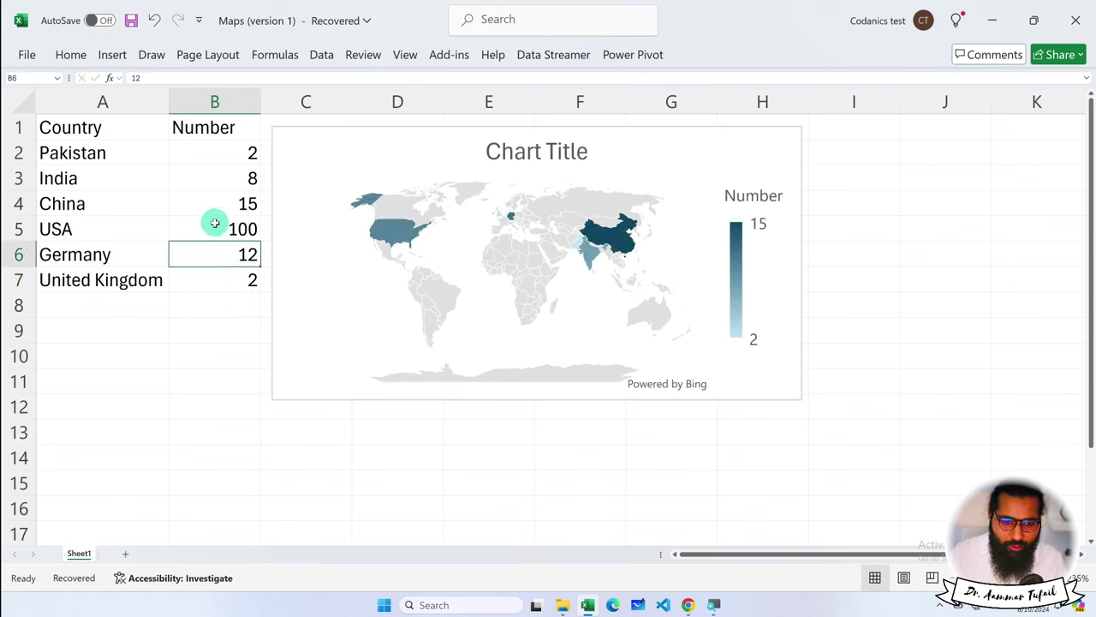
left_click(226, 195)
type("1")
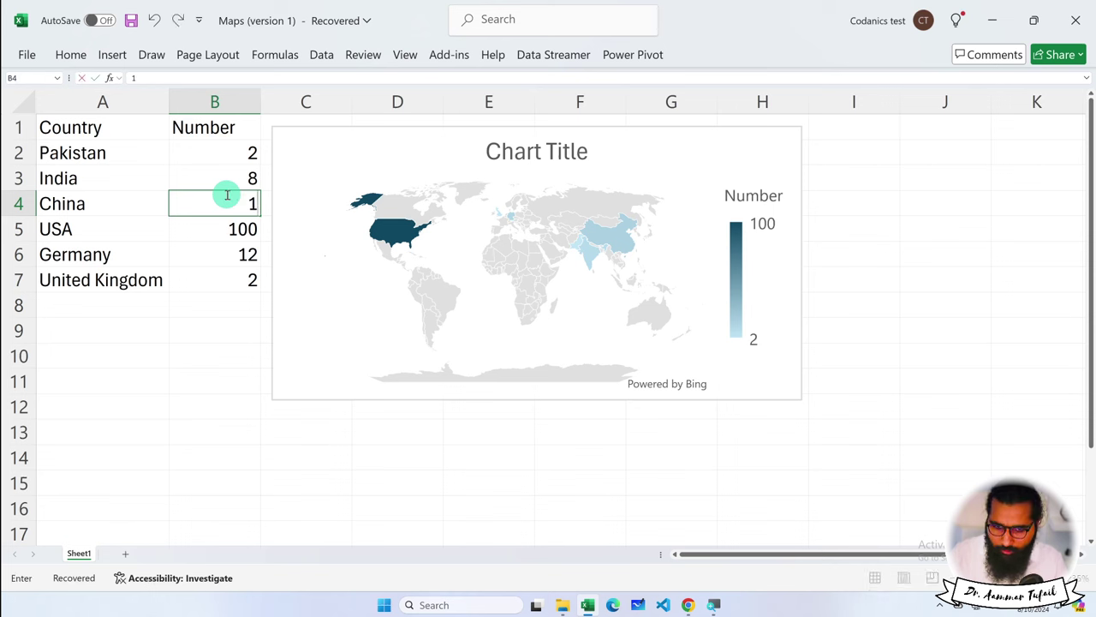
key("Return")
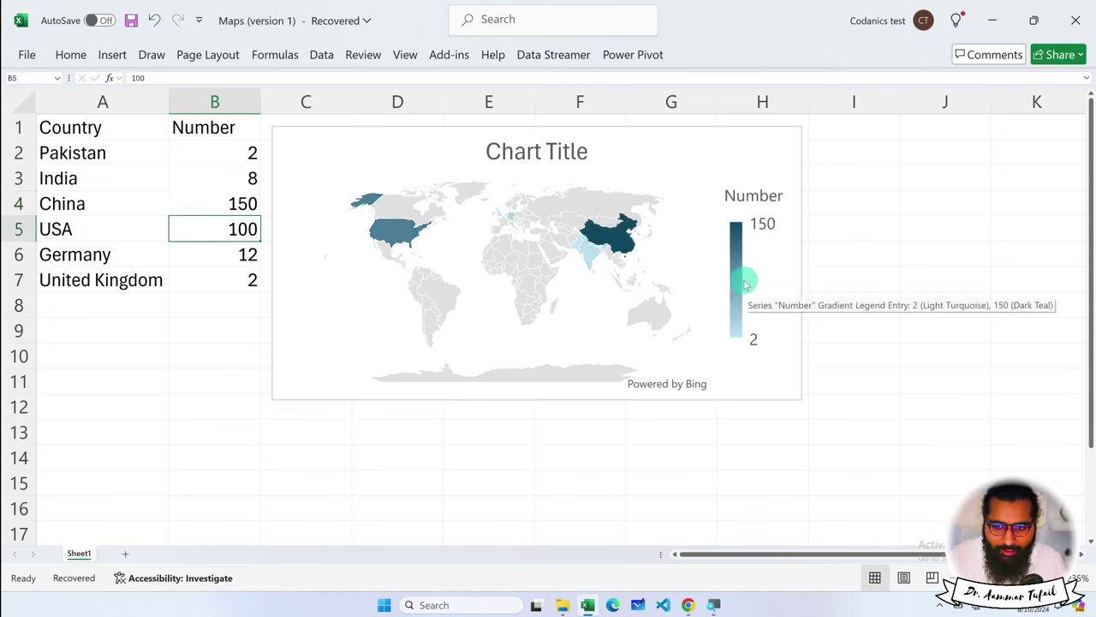
left_click(700, 146)
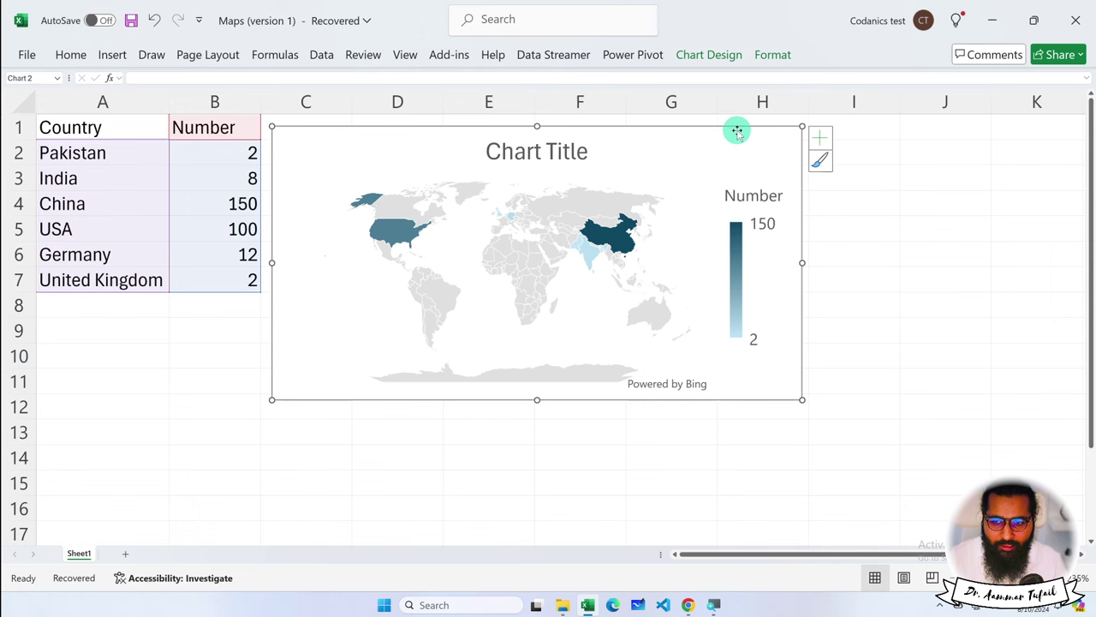
- Move the filled map chart down and right, then preview More Map Charts and cancel unchanged
left_click_drag(737, 131, 739, 135)
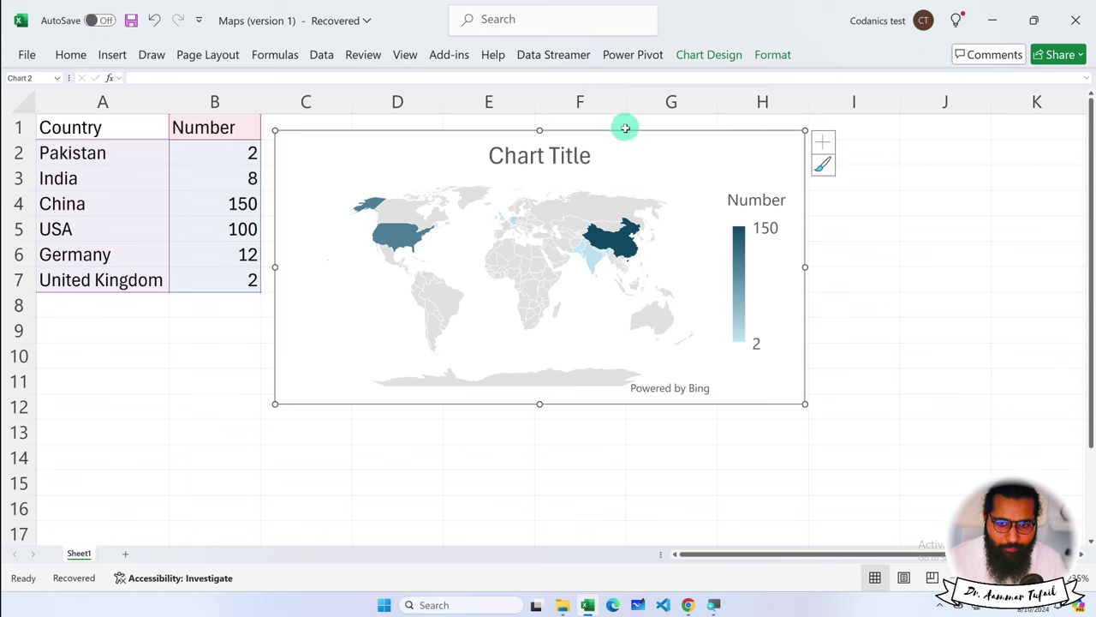
left_click_drag(626, 126, 644, 191)
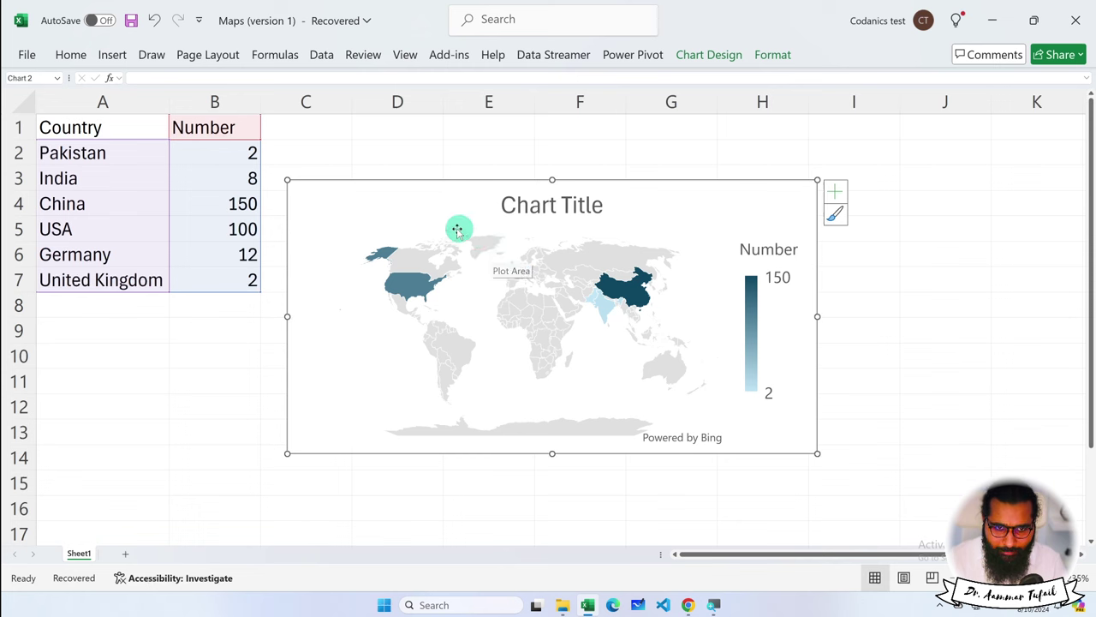
left_click(112, 55)
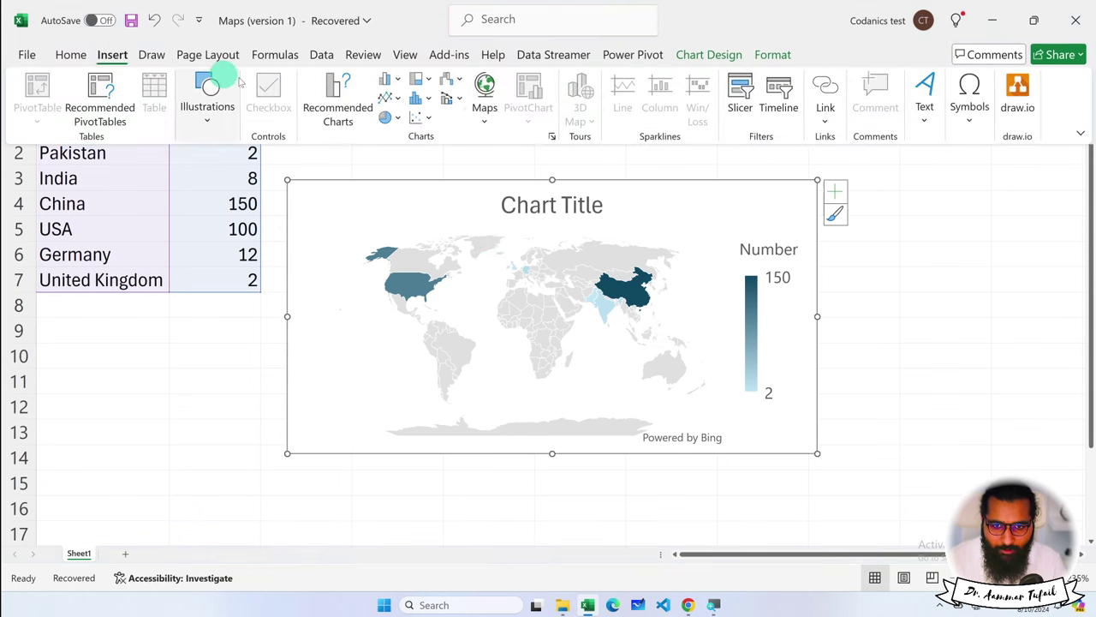
left_click(484, 96)
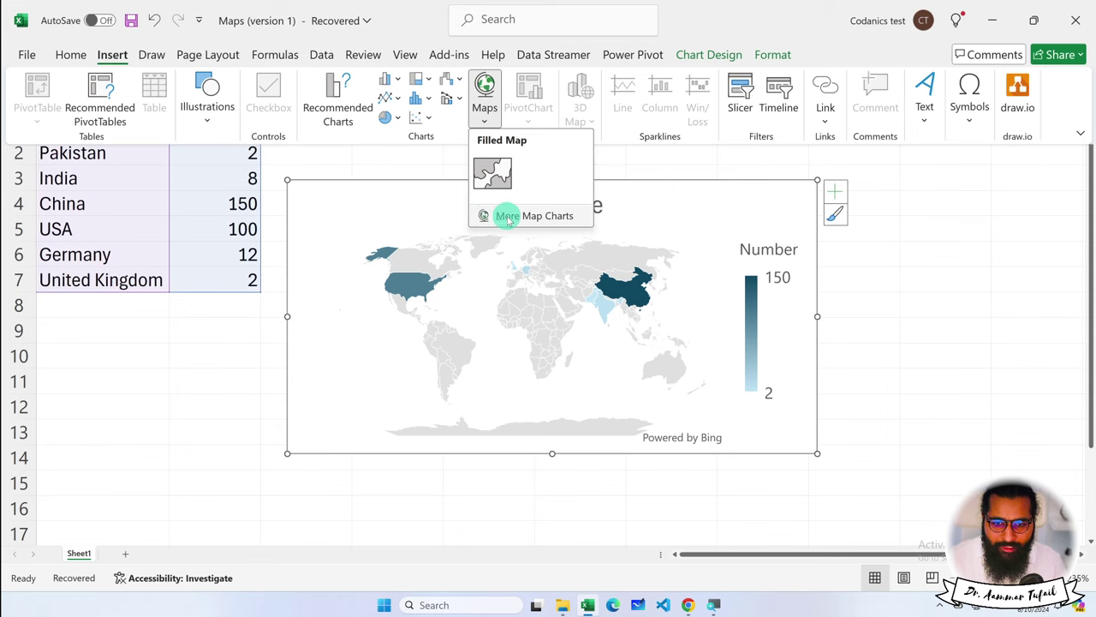
left_click(512, 217)
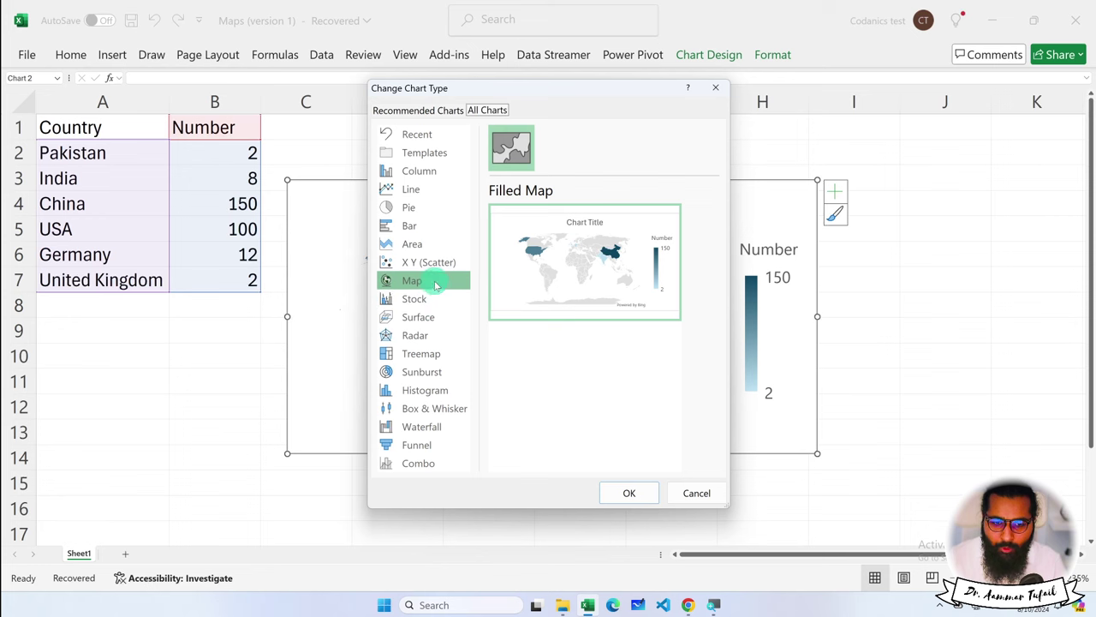
left_click(696, 492)
left_click(107, 55)
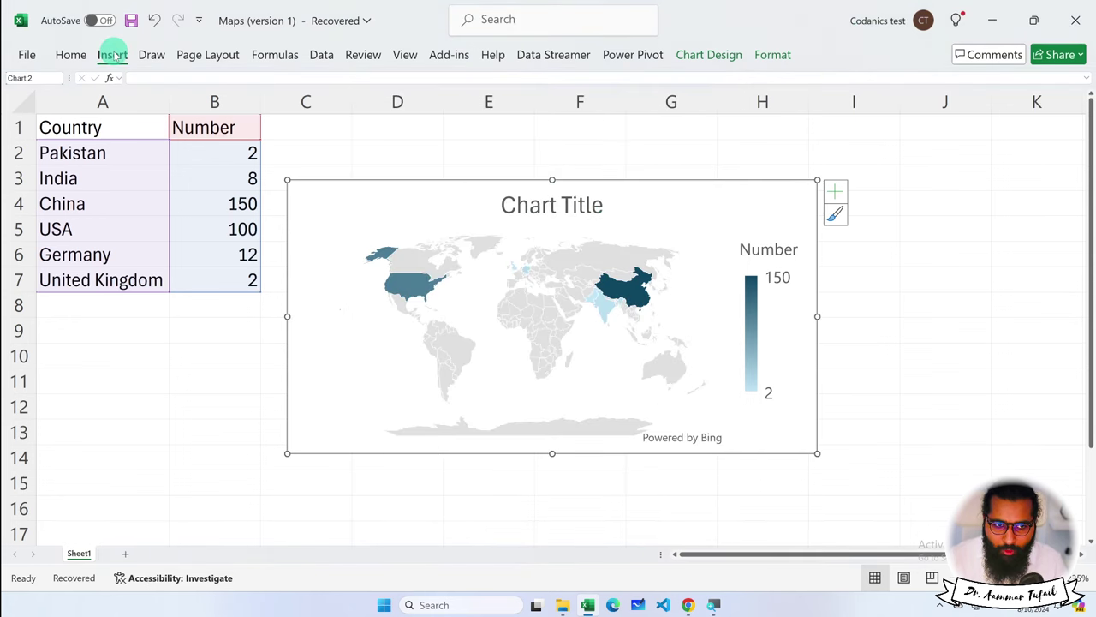
left_click(353, 160)
left_click(225, 176)
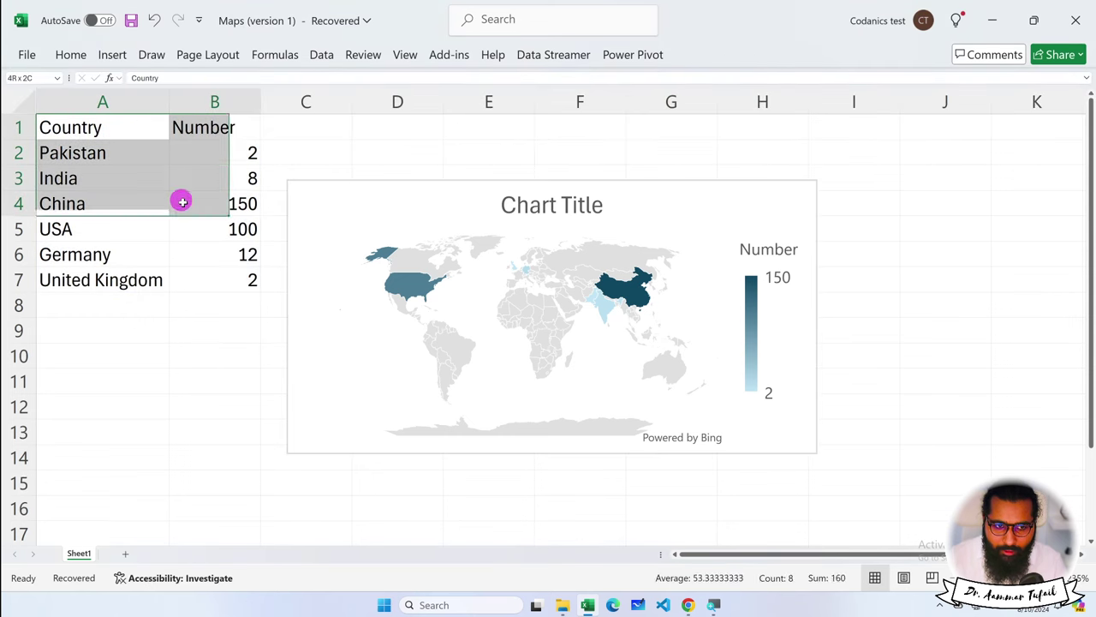
- Select the Country and Number table A1:B7 and launch it in 3D Maps
left_click_drag(120, 128, 193, 276)
left_click(112, 54)
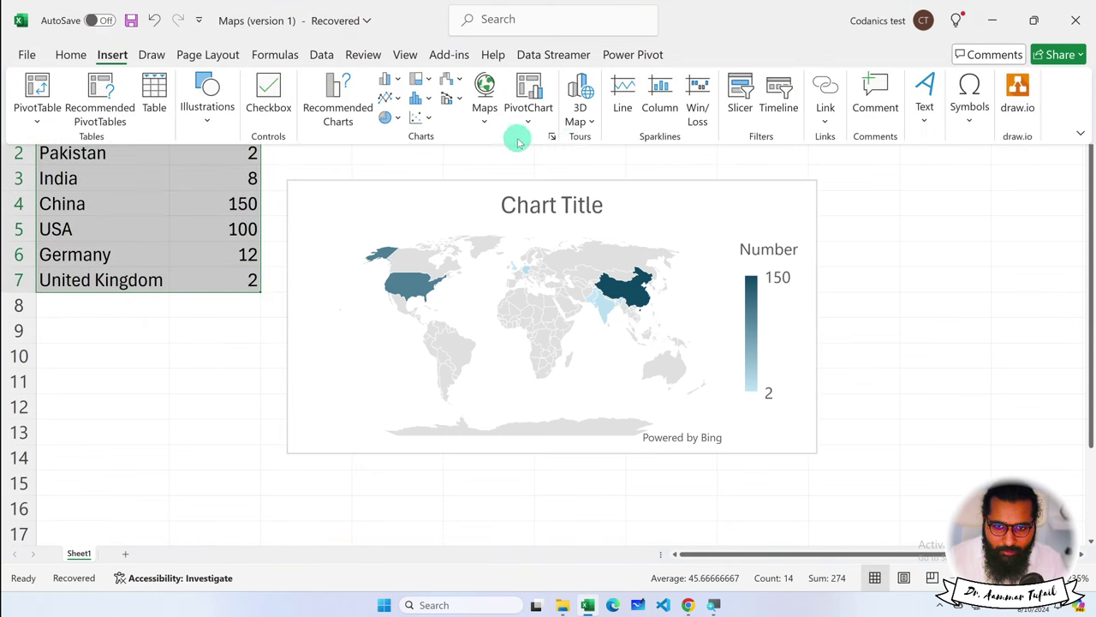
left_click(590, 124)
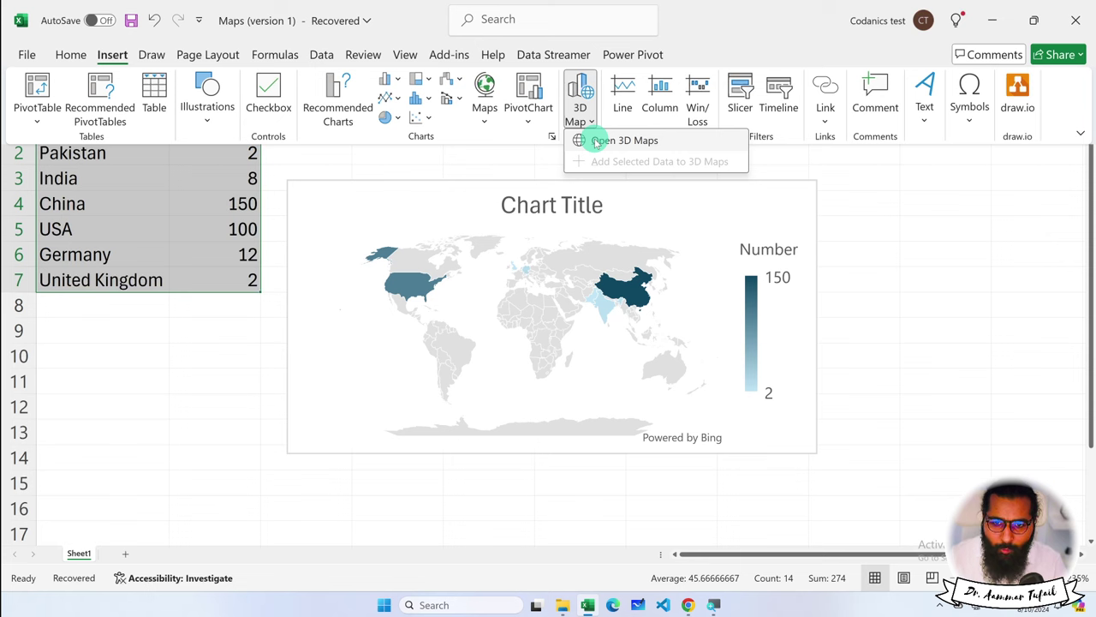
left_click(596, 141)
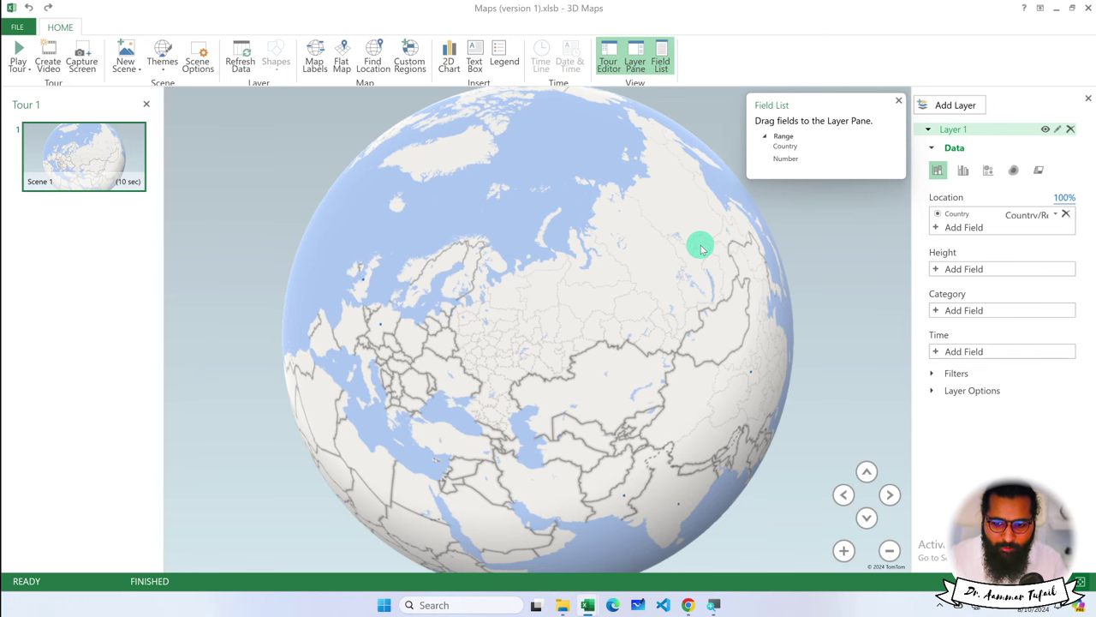
- Add Number as the layer's column height and turn the globe to centre on India
mouse_move(685, 277)
left_mouse_down()
mouse_move(610, 225)
mouse_move(687, 237)
left_mouse_up()
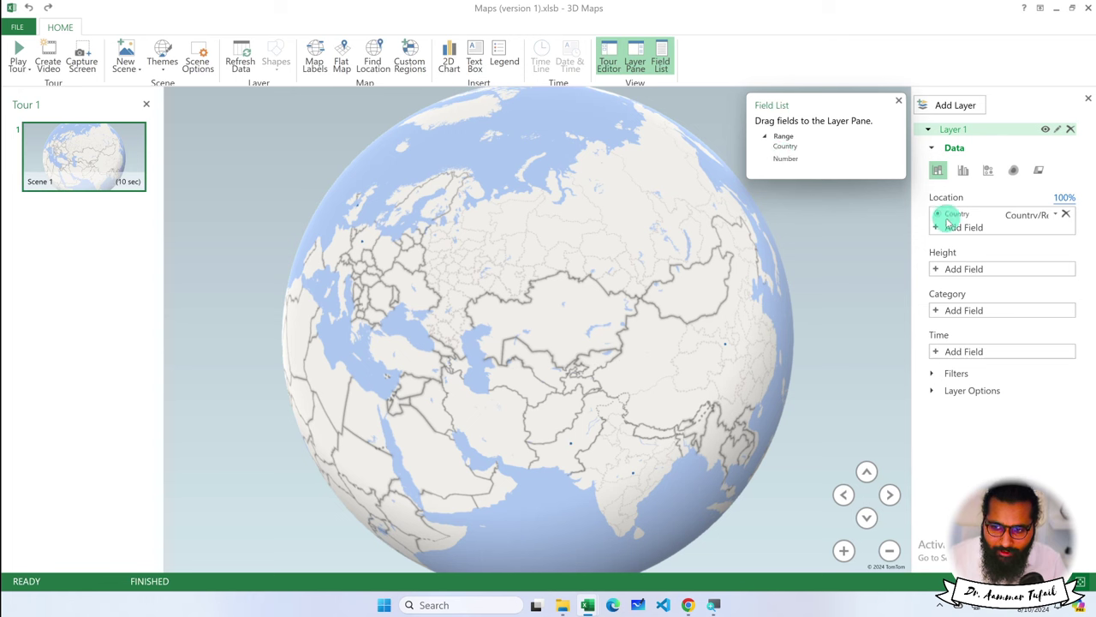
left_click_drag(948, 223, 952, 231)
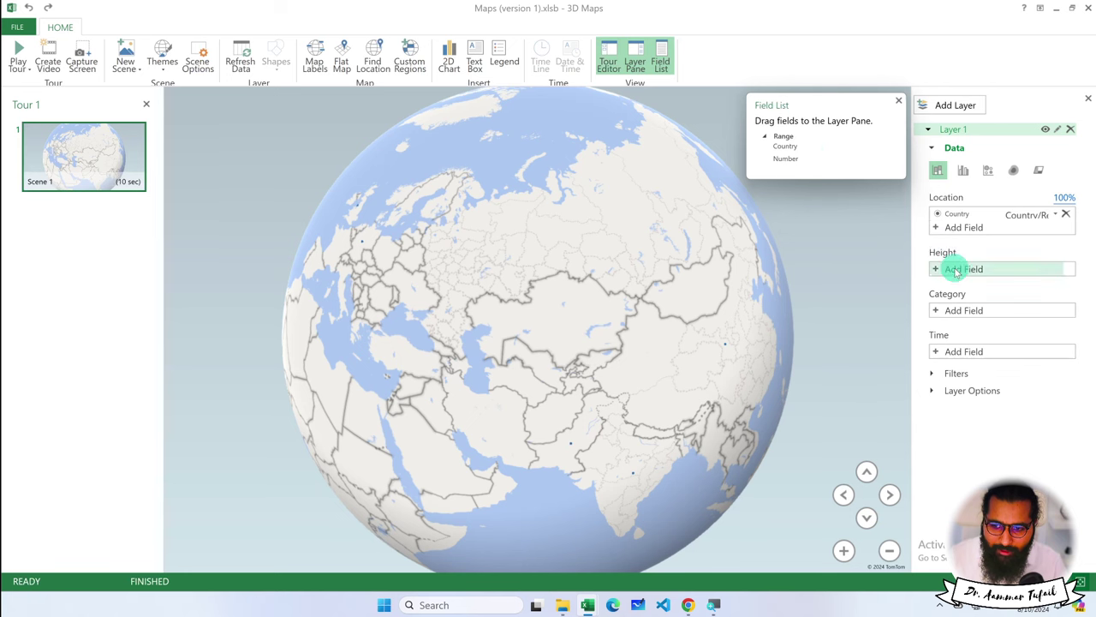
left_click_drag(778, 162, 983, 282)
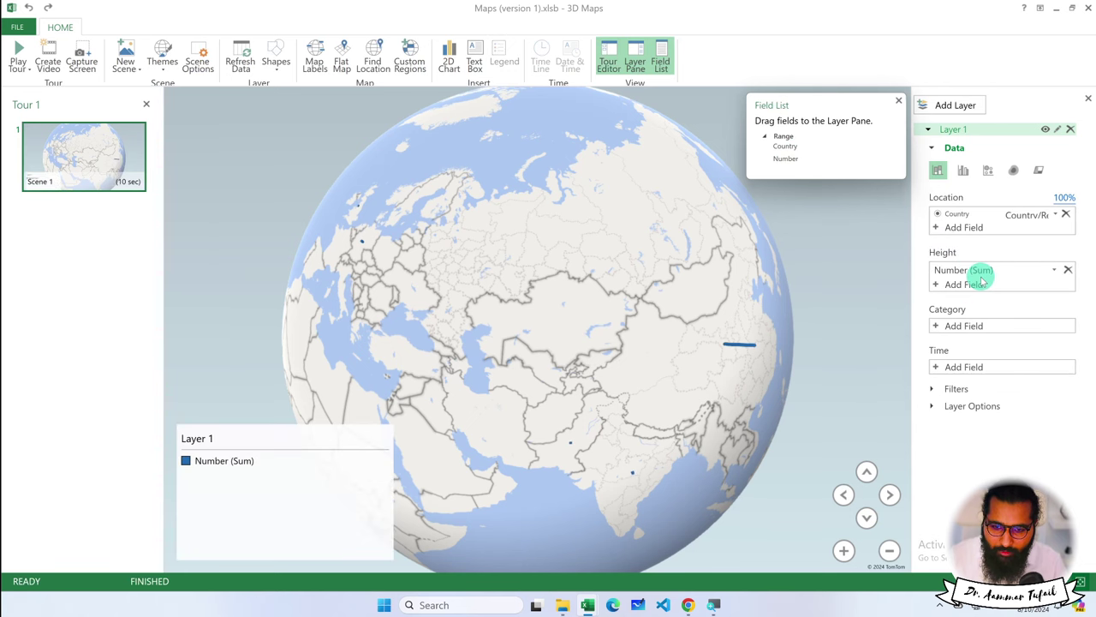
left_click_drag(762, 375, 642, 210)
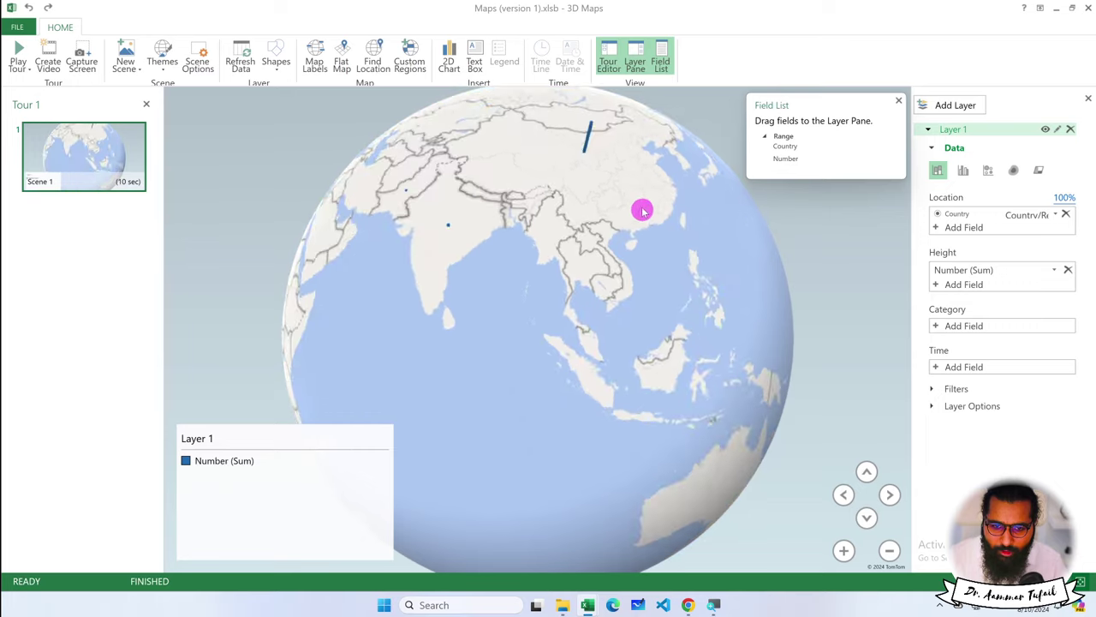
mouse_move(642, 210)
left_mouse_down()
mouse_move(728, 210)
mouse_move(666, 111)
mouse_move(557, 291)
left_mouse_up()
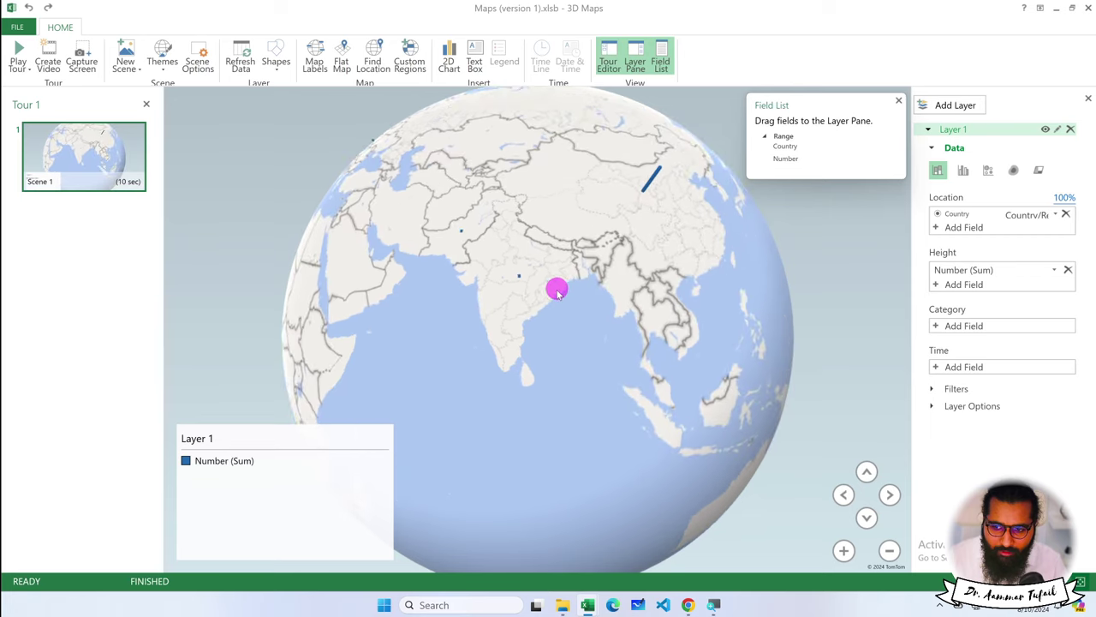
- Try Average, Maximum and Count (Not Blank) height aggregations, then remove Number from Height
left_click(1055, 270)
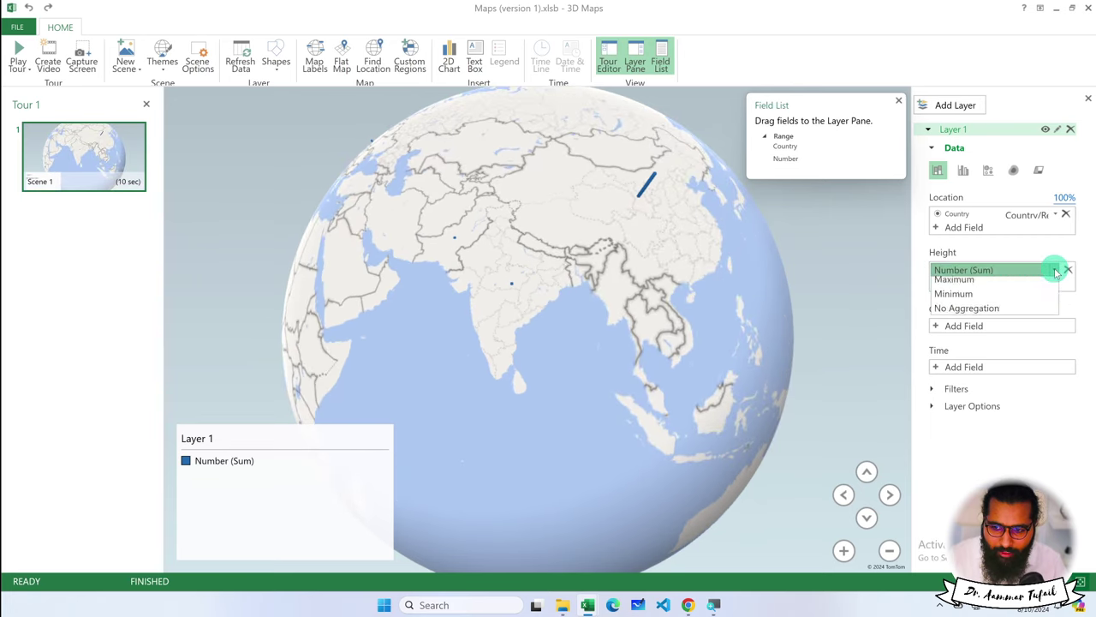
left_click(998, 297)
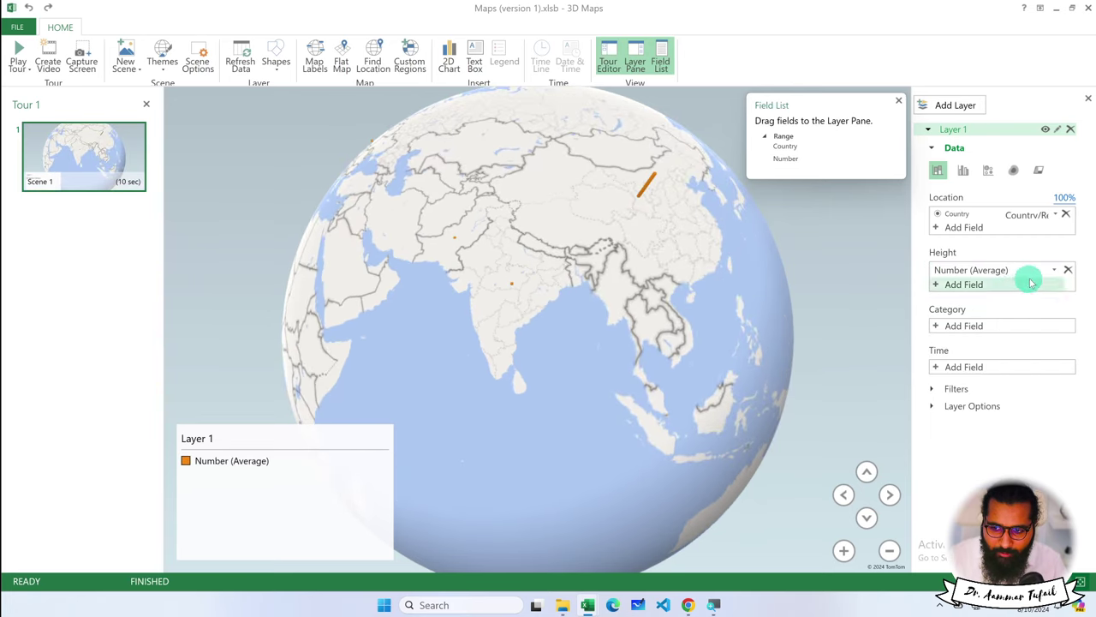
left_click(1055, 270)
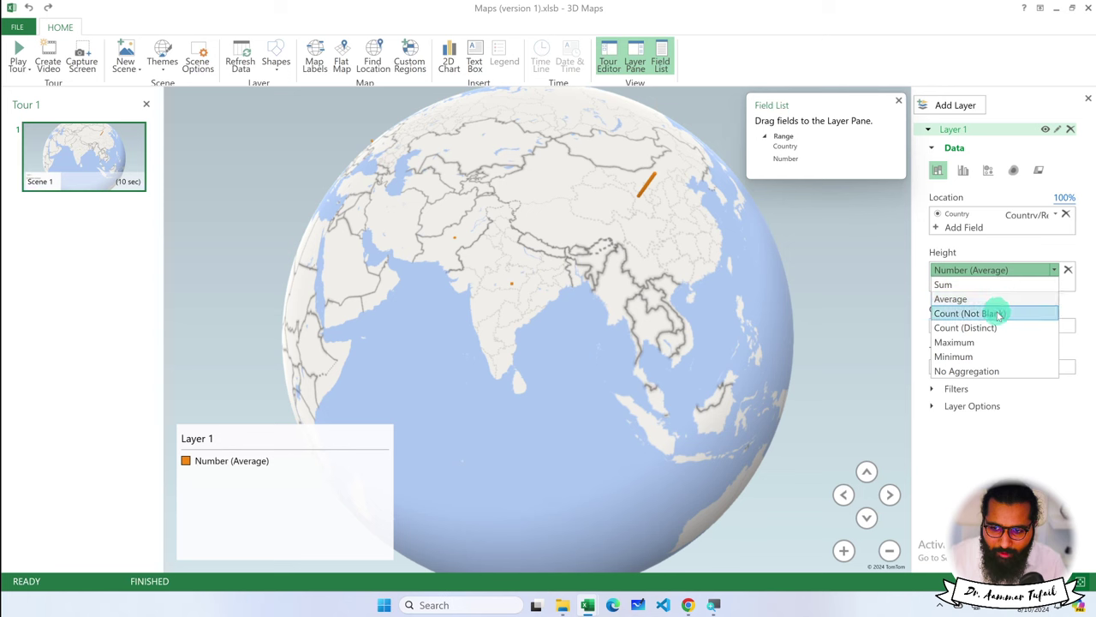
left_click(994, 342)
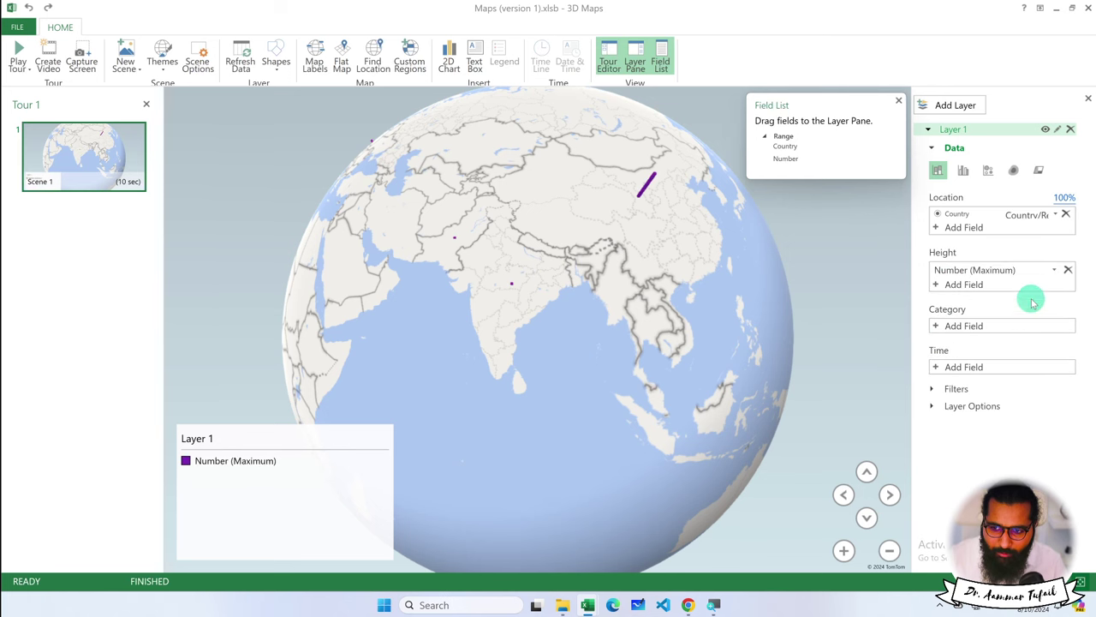
left_click(1053, 269)
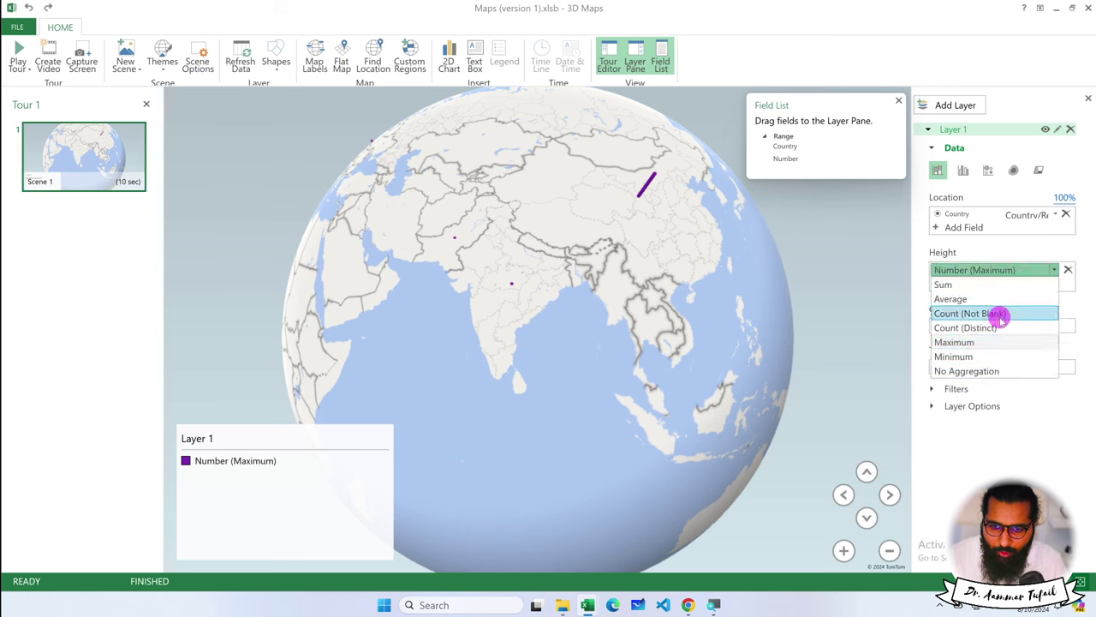
left_click(1000, 314)
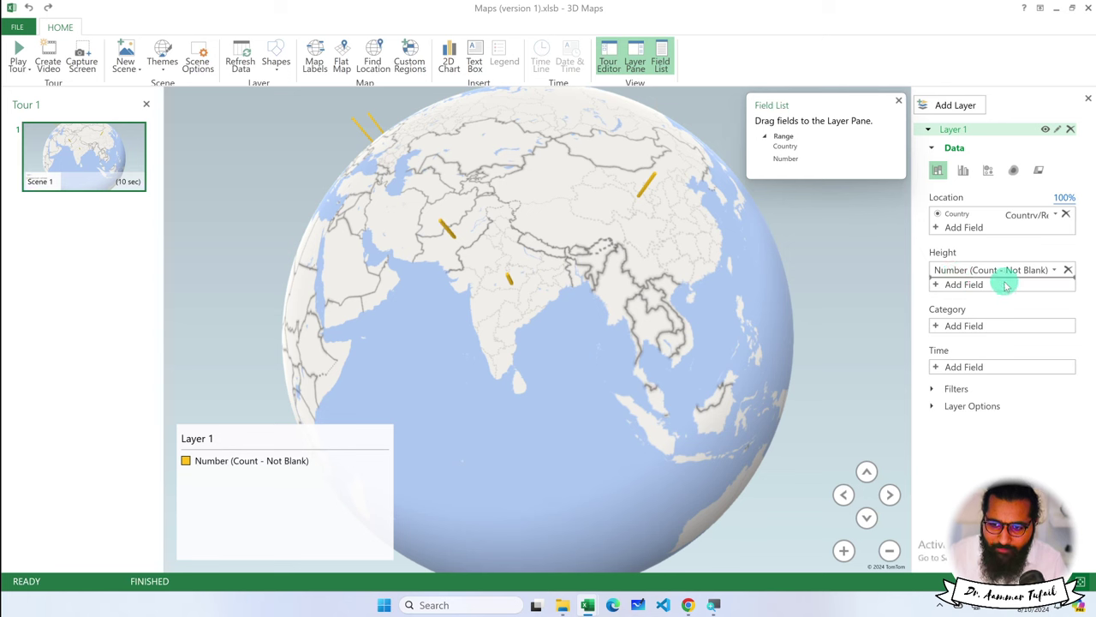
left_click(1067, 270)
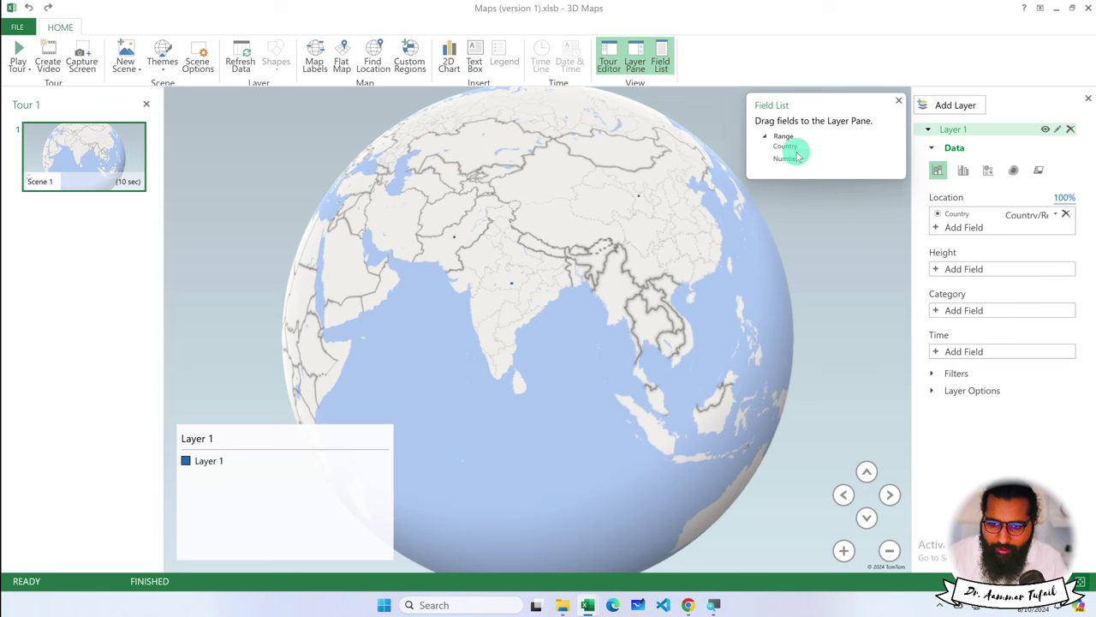
- Categorise the layer's bars by Country and rotate the globe from Asia toward North America
left_click_drag(781, 144, 1029, 243)
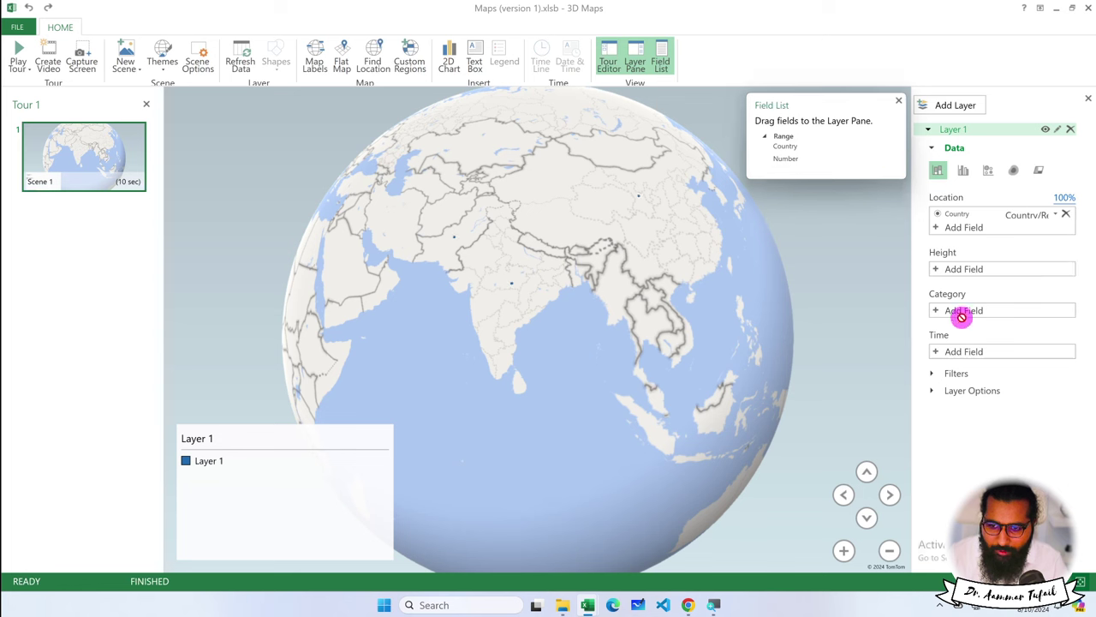
left_click_drag(965, 315, 965, 313)
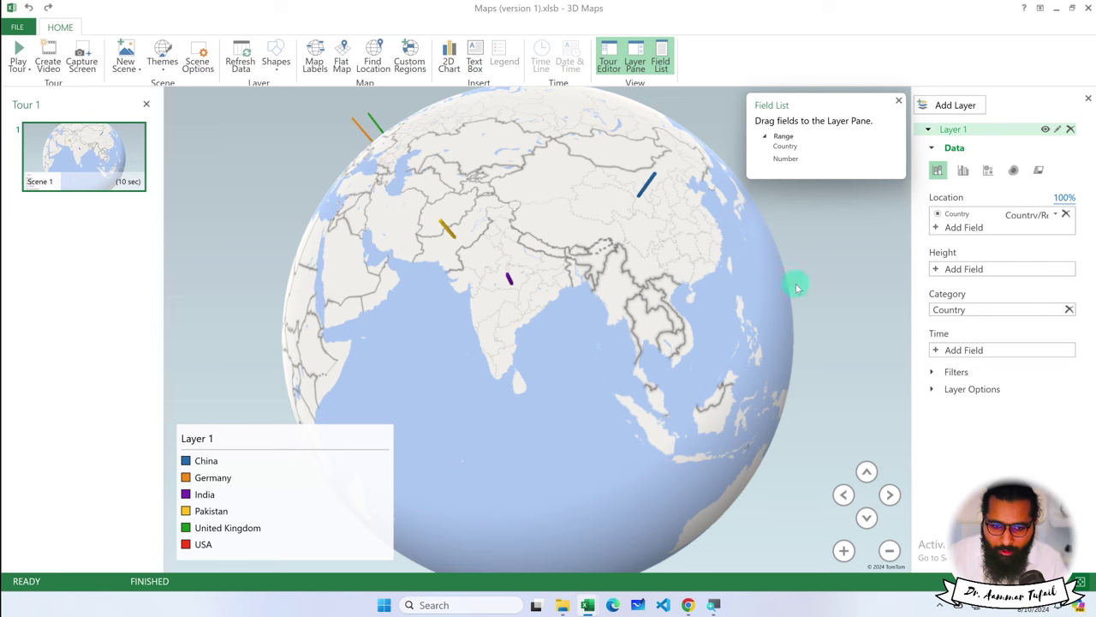
left_click_drag(539, 215, 509, 347)
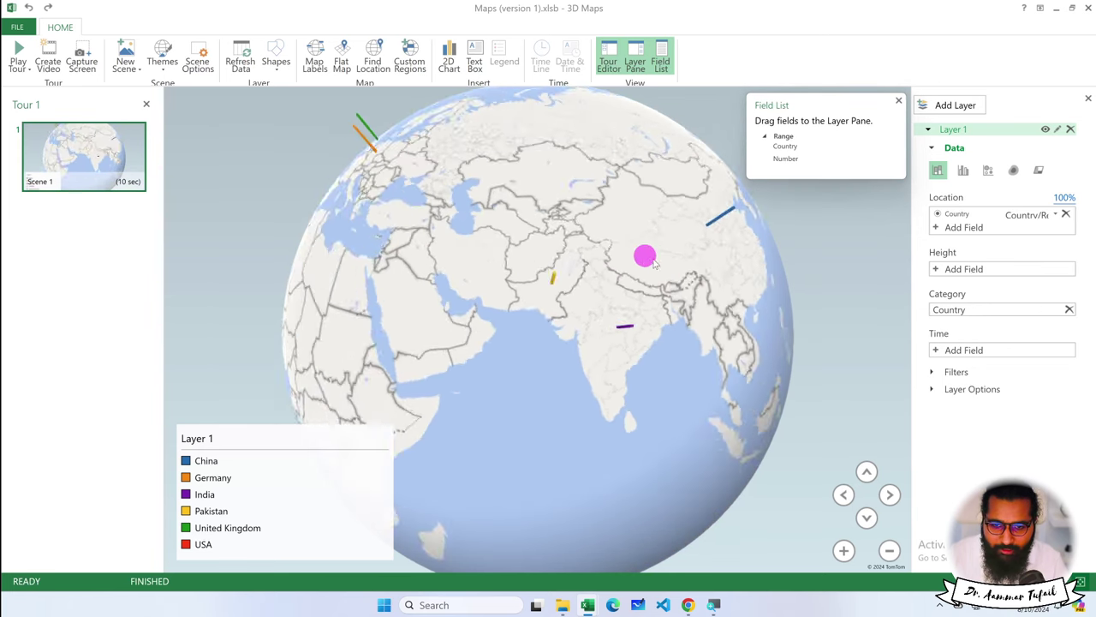
mouse_move(509, 347)
left_mouse_down()
mouse_move(524, 280)
mouse_move(739, 231)
left_mouse_up()
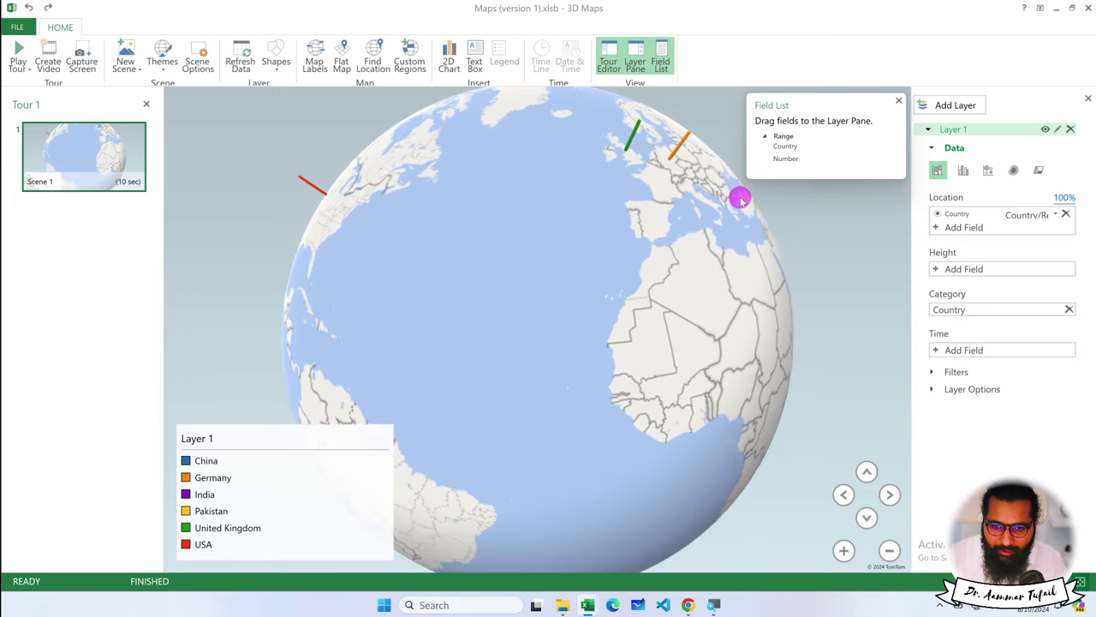
left_click_drag(653, 150, 729, 215)
mouse_move(708, 304)
left_mouse_down()
mouse_move(654, 148)
mouse_move(657, 127)
mouse_move(591, 208)
left_mouse_up()
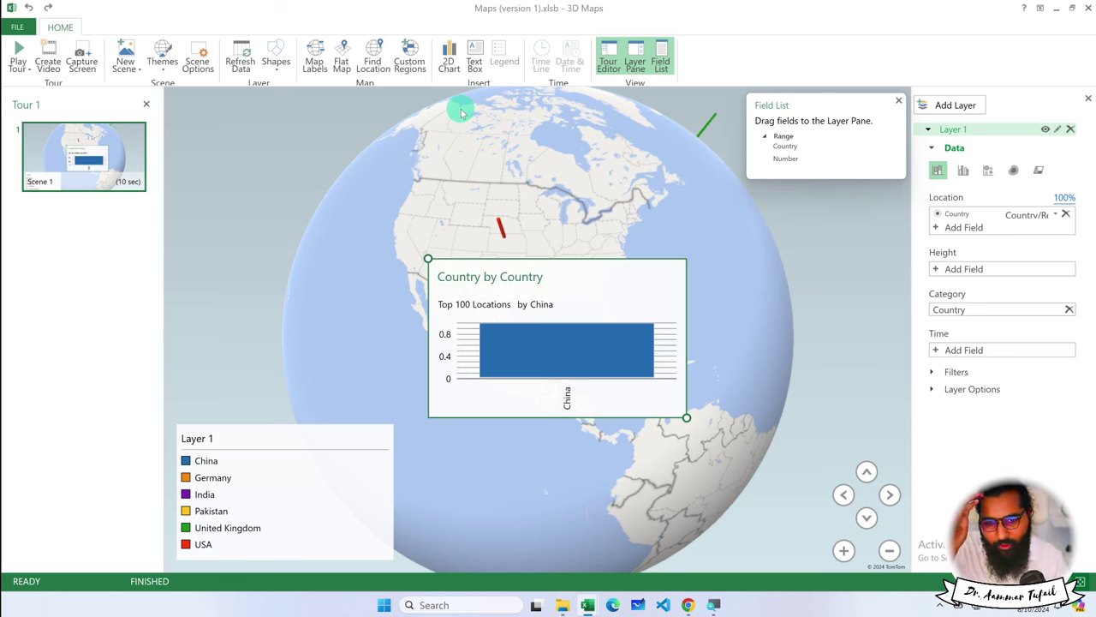
- Delete the Country by Country chart and rotate the globe to show Pakistan, India and China
left_click(578, 272)
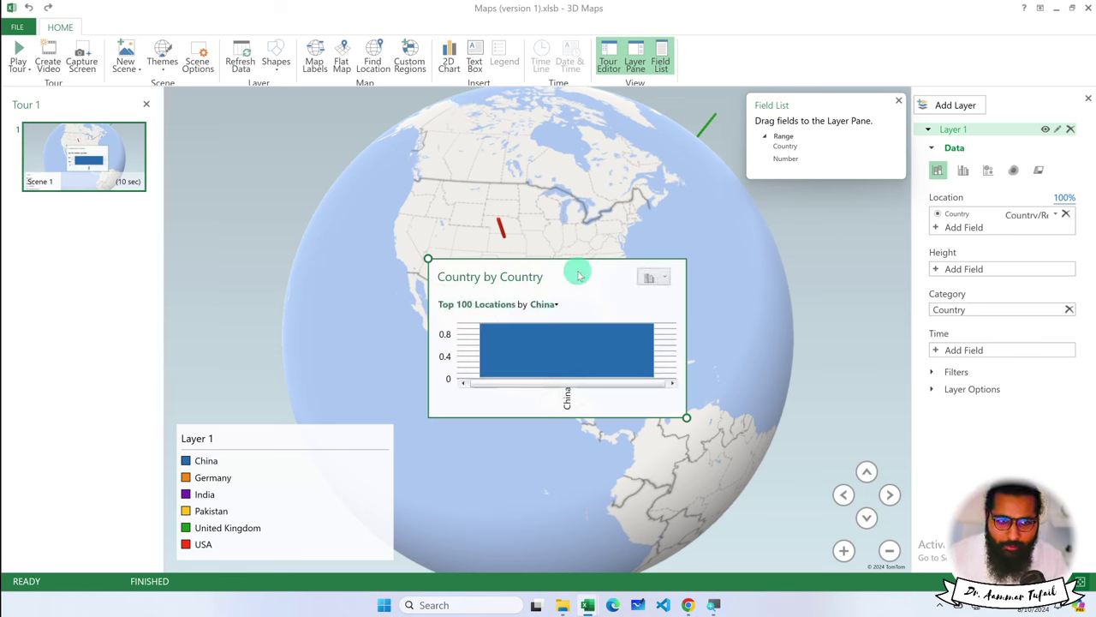
key("Delete")
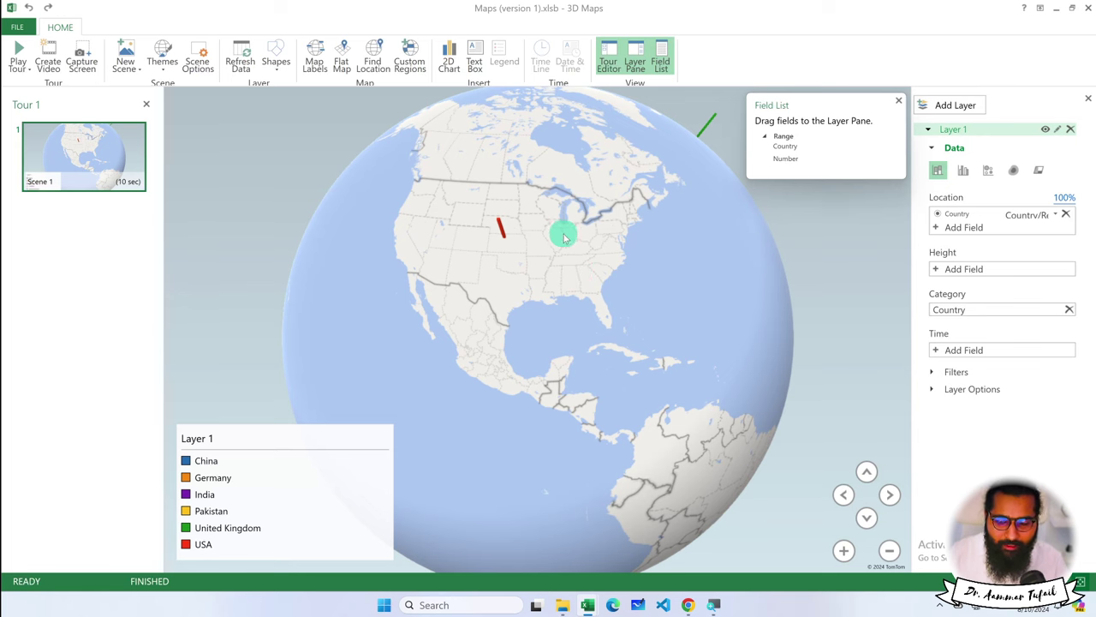
mouse_move(656, 303)
left_mouse_down()
mouse_move(613, 383)
mouse_move(466, 441)
left_mouse_up()
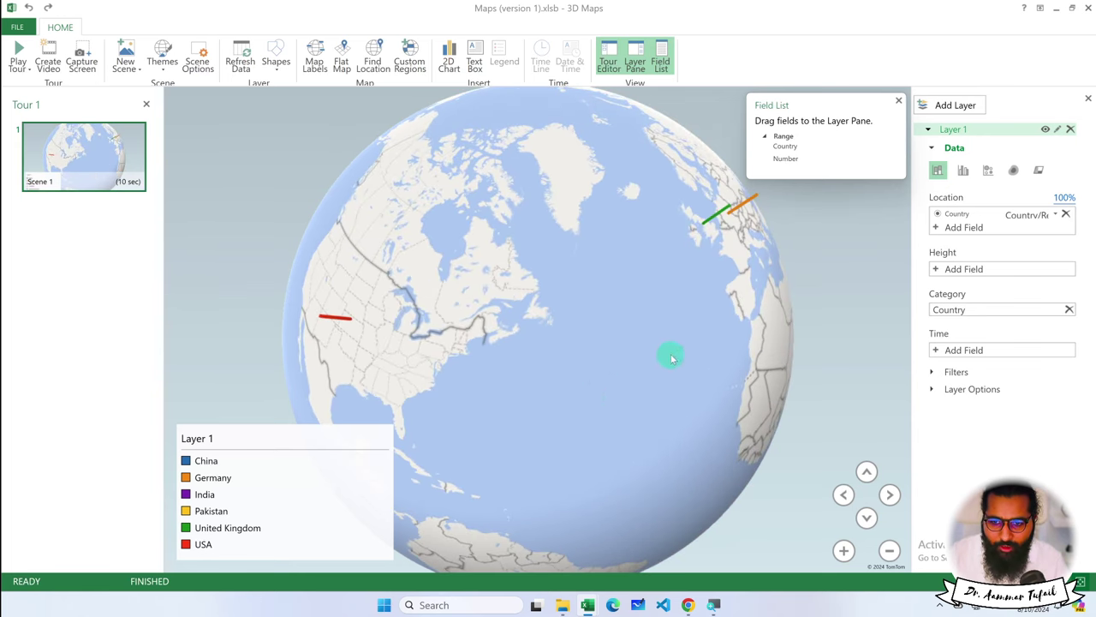
left_click_drag(672, 358, 335, 223)
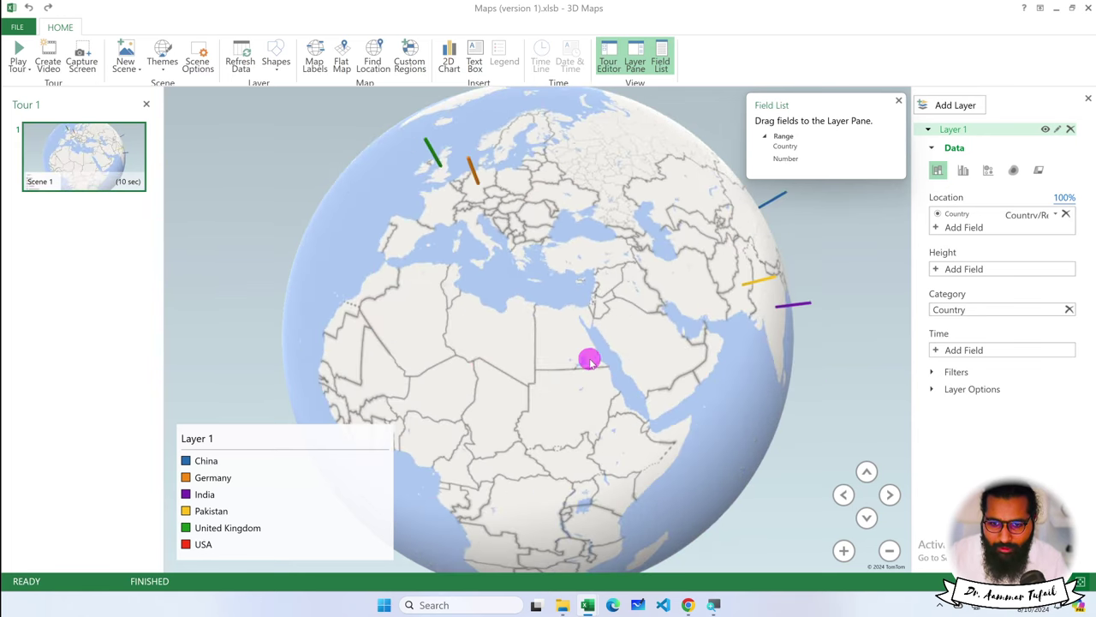
left_click_drag(590, 360, 393, 290)
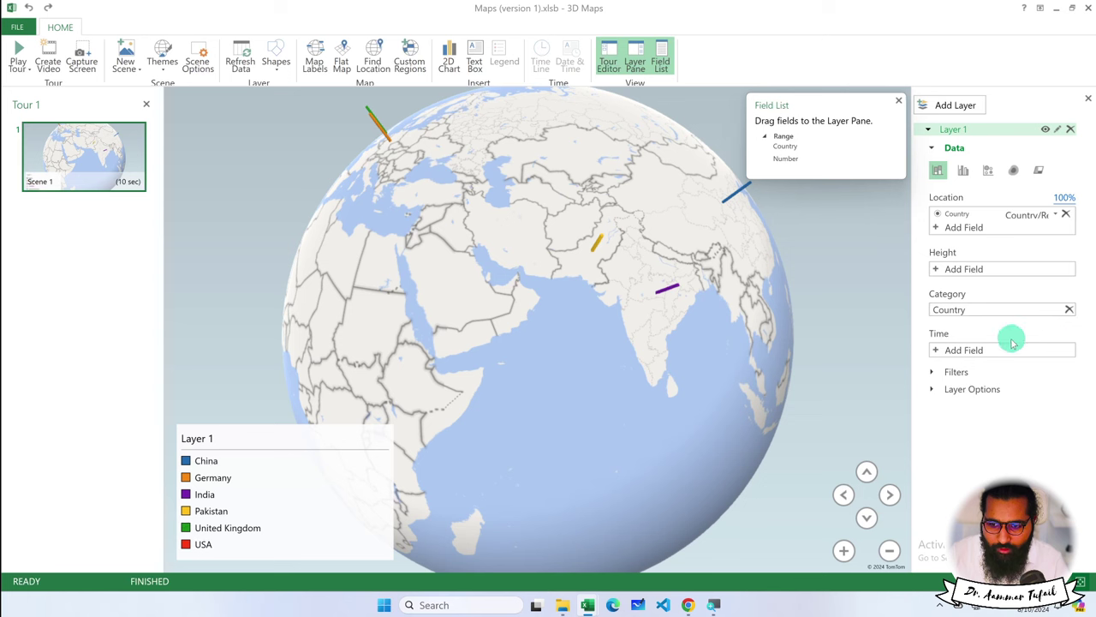
- Expand the layer's filter and display options, keeping China as the colour category
left_click(933, 373)
left_click(933, 410)
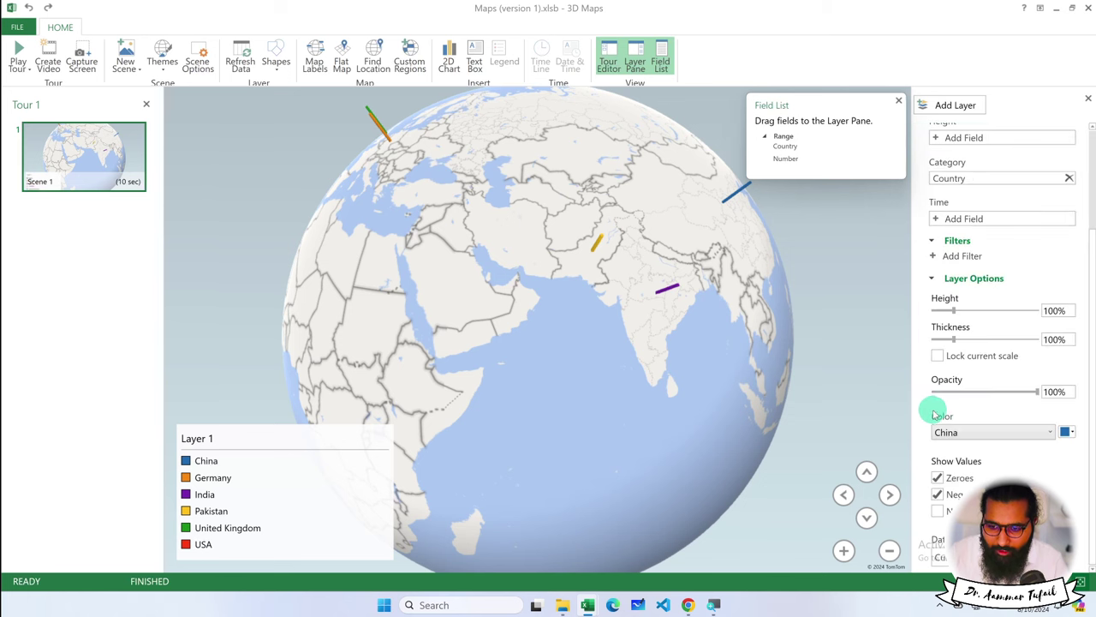
left_click(1032, 435)
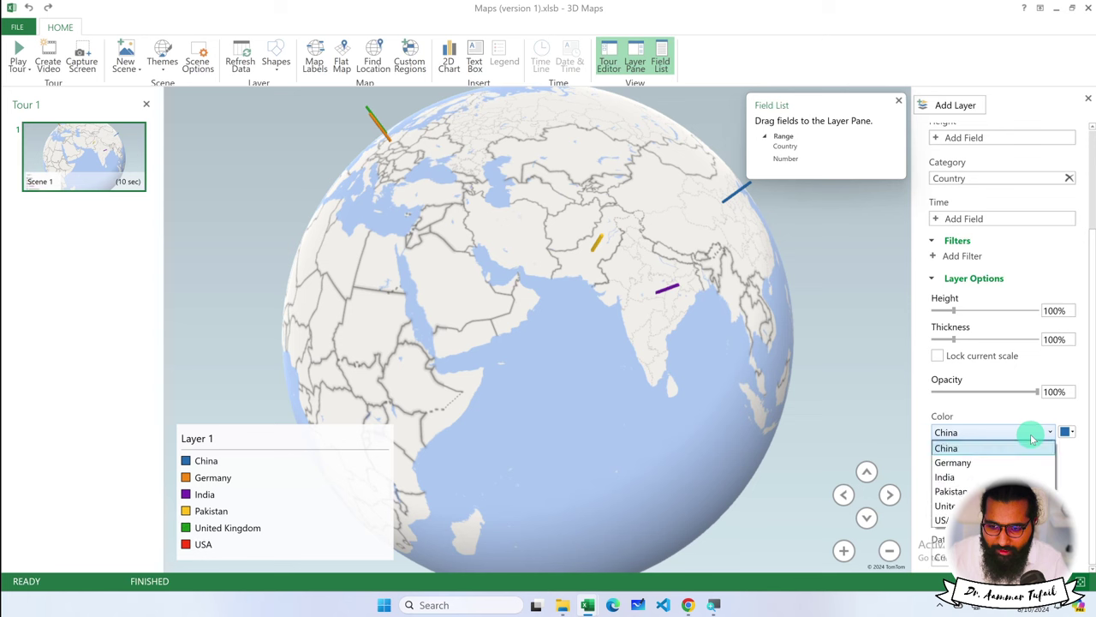
left_click(1036, 433)
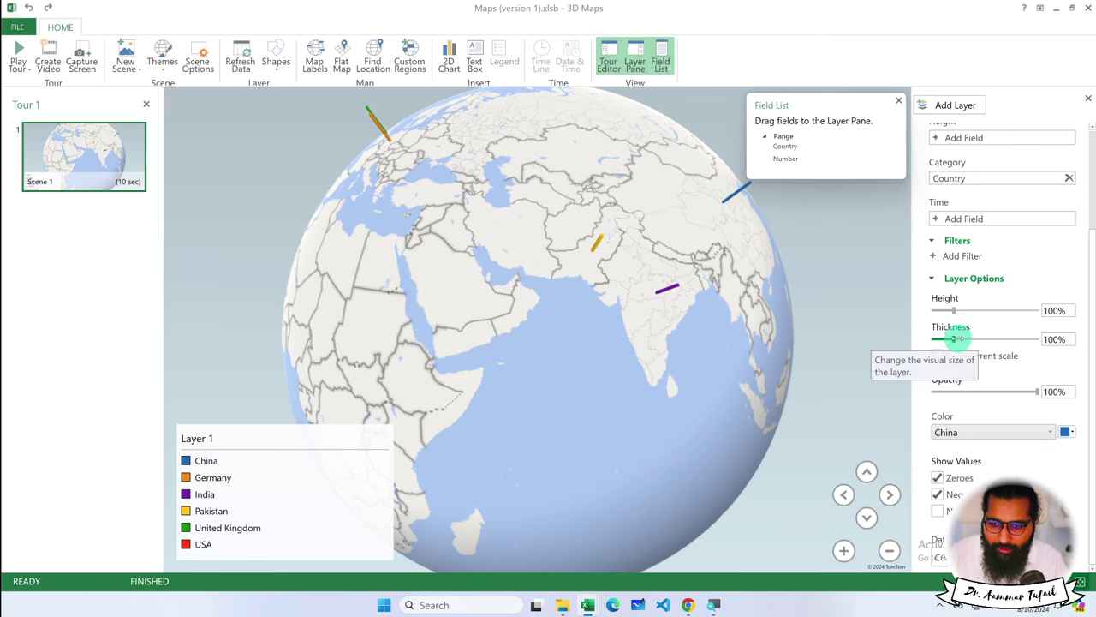
- Thicken the layer's bars to about 425% and add a Country filter
mouse_move(953, 340)
left_mouse_down()
mouse_move(1011, 340)
mouse_move(959, 309)
left_mouse_up()
left_click(956, 310)
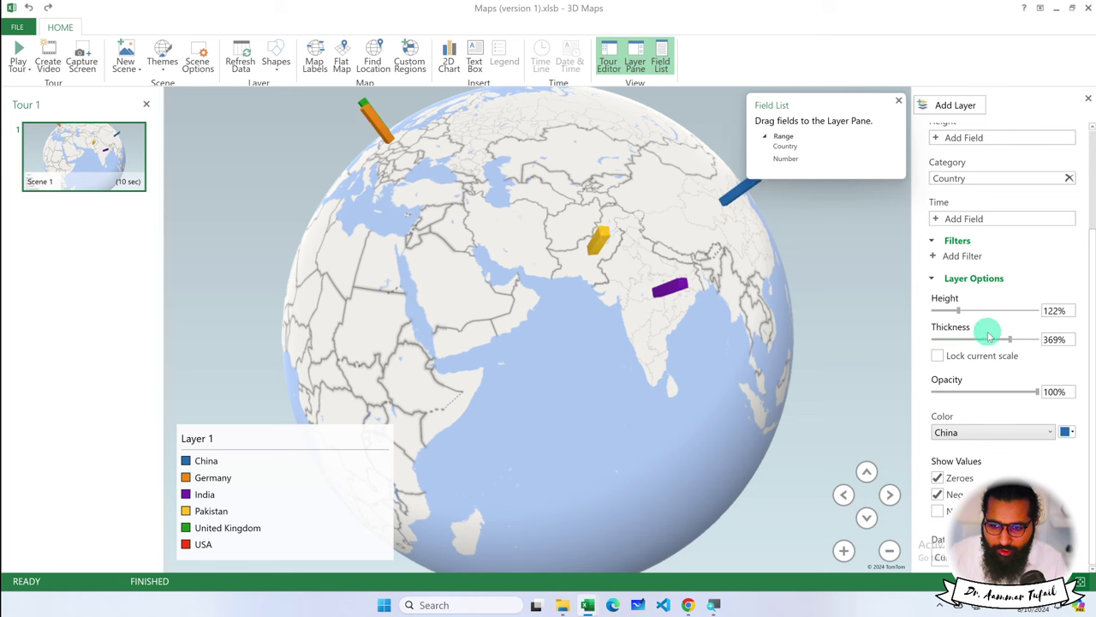
left_click_drag(1007, 339, 1018, 339)
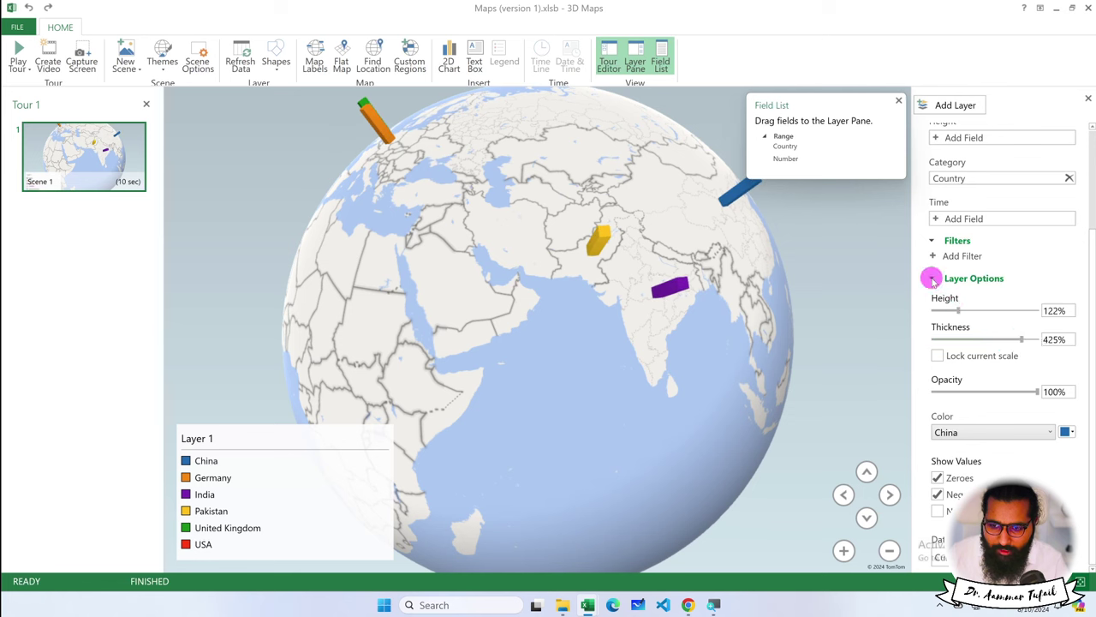
left_click(932, 277)
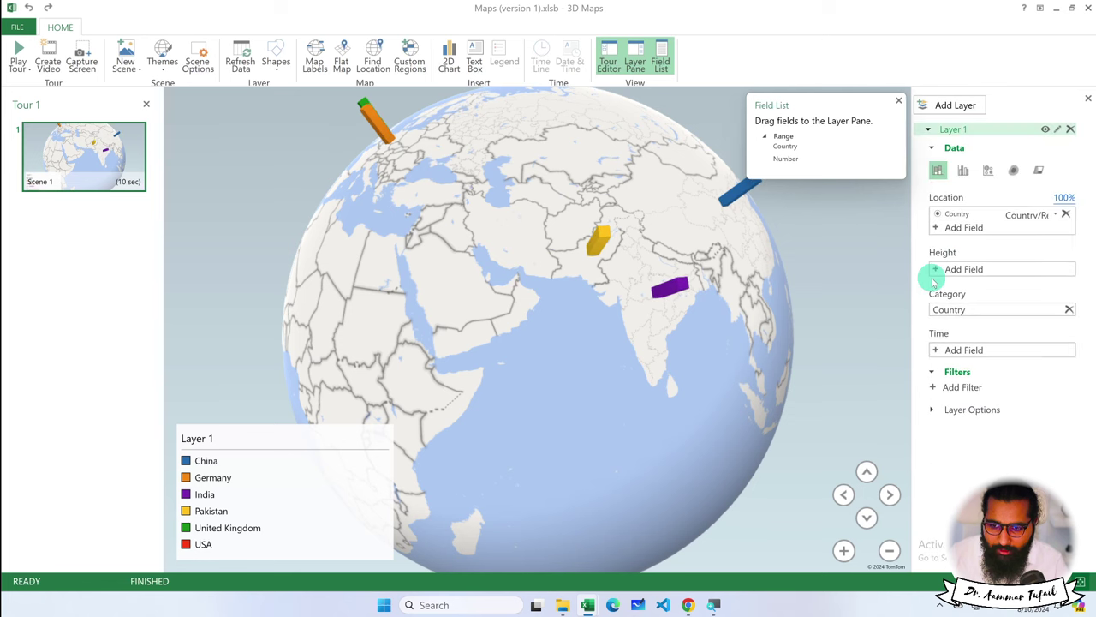
left_click(953, 387)
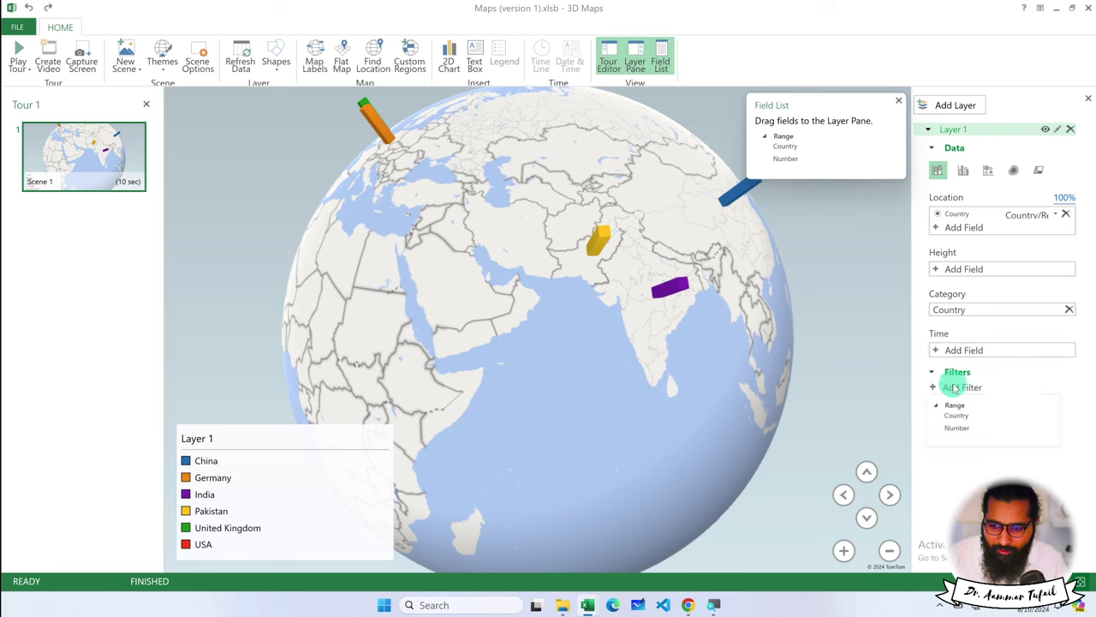
left_click(957, 414)
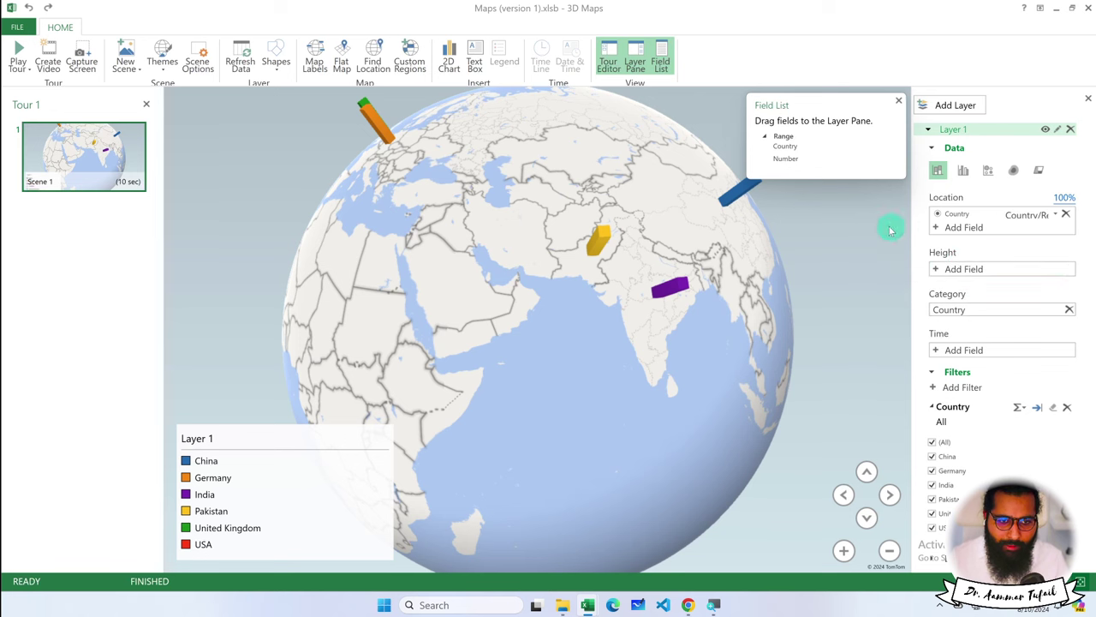
- Add a New Custom Map scene to the tour, dismiss its options, and close 3D Maps
left_click(124, 67)
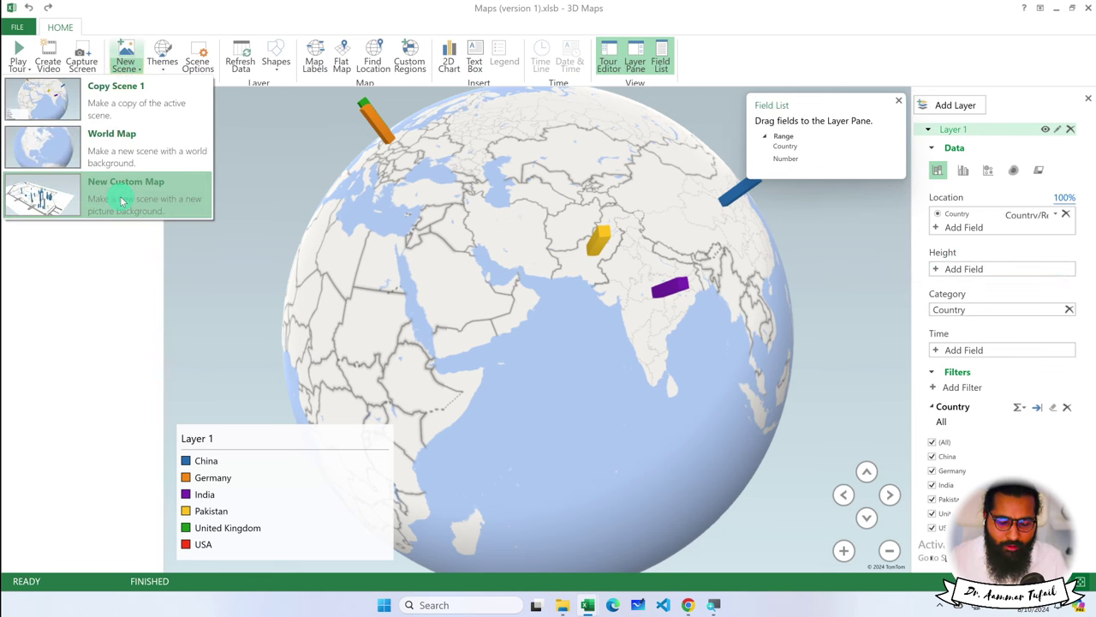
left_click(219, 197)
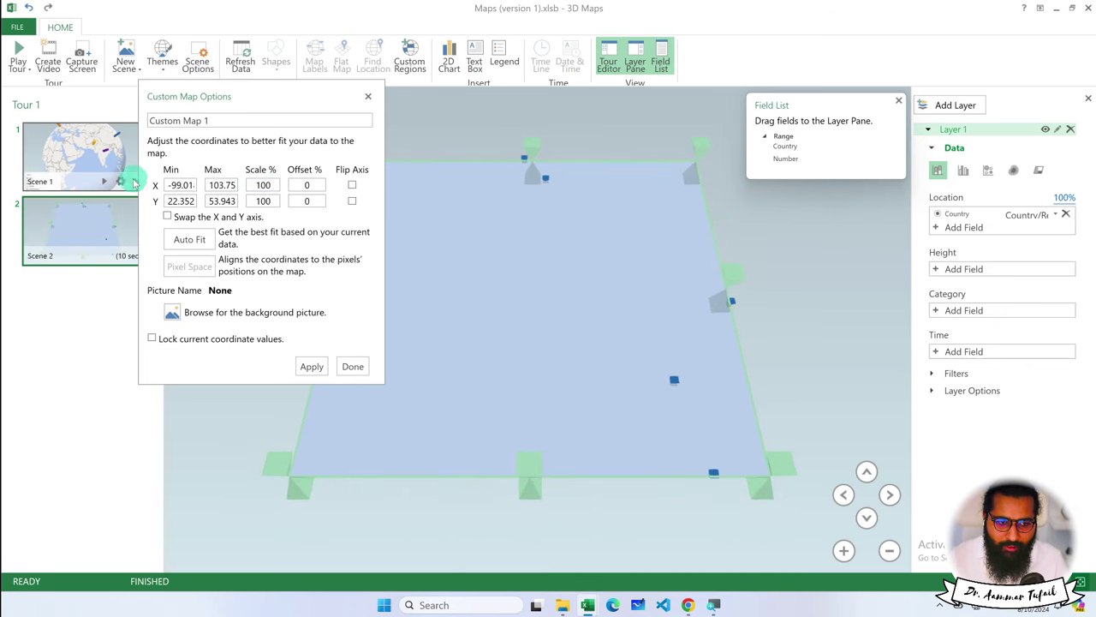
left_click(98, 163)
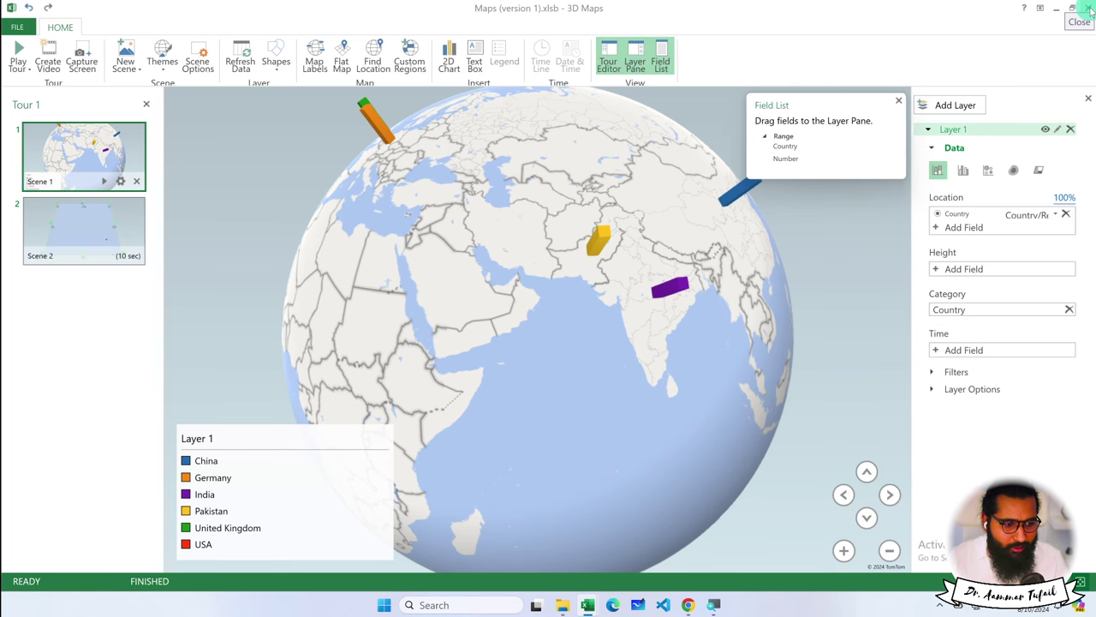
left_click(1090, 9)
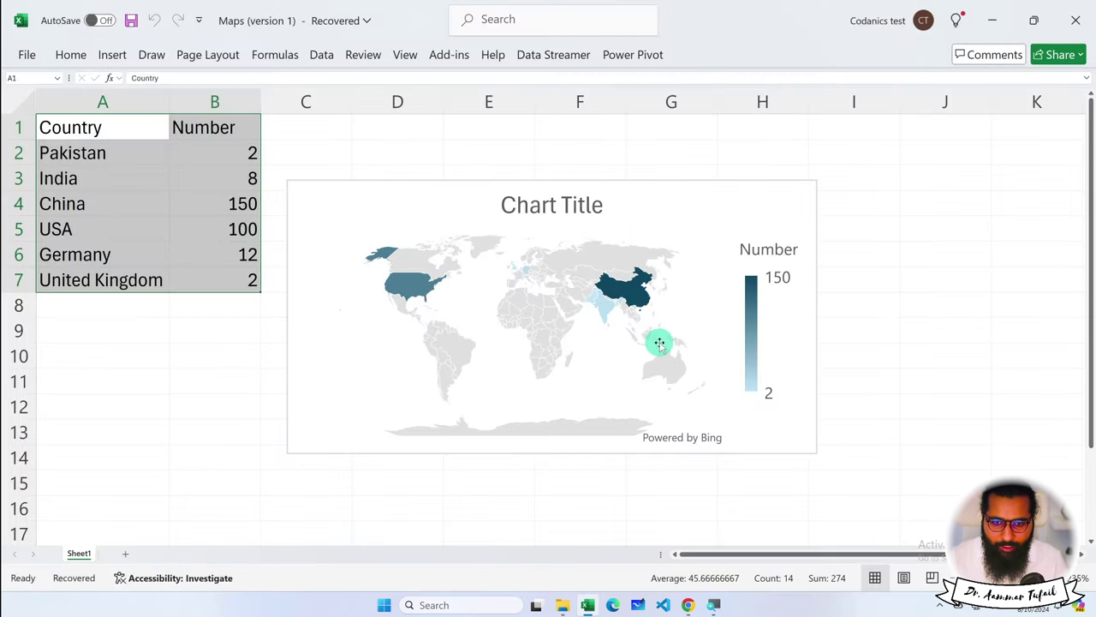
- Select the filled map chart and apply the grey-background chart style
left_click(984, 387)
left_click(754, 255)
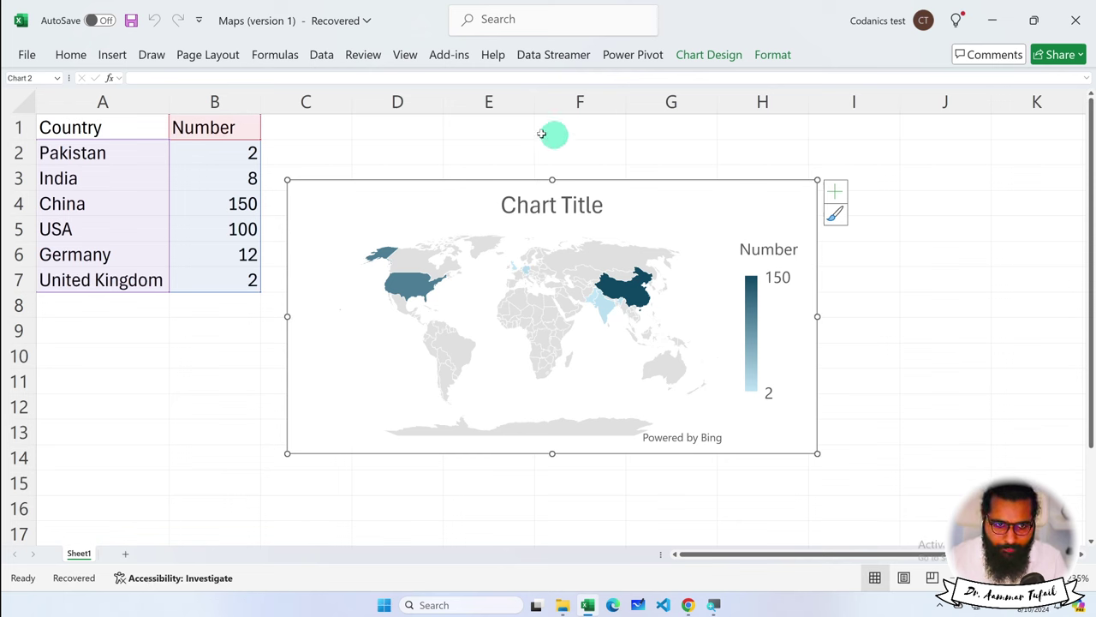
left_click(704, 57)
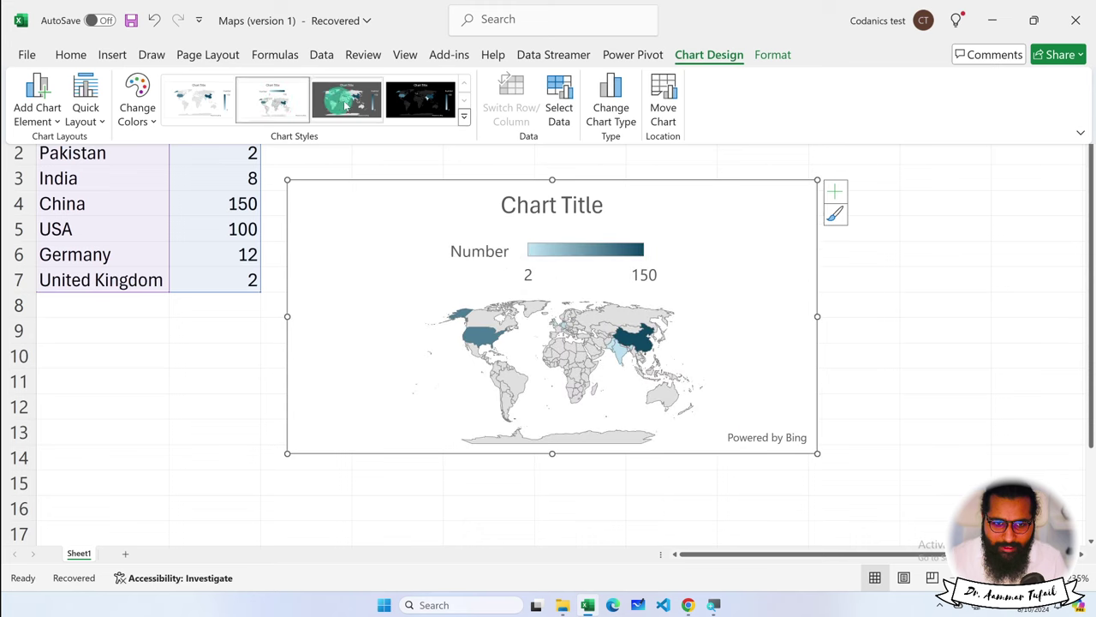
left_click(423, 109)
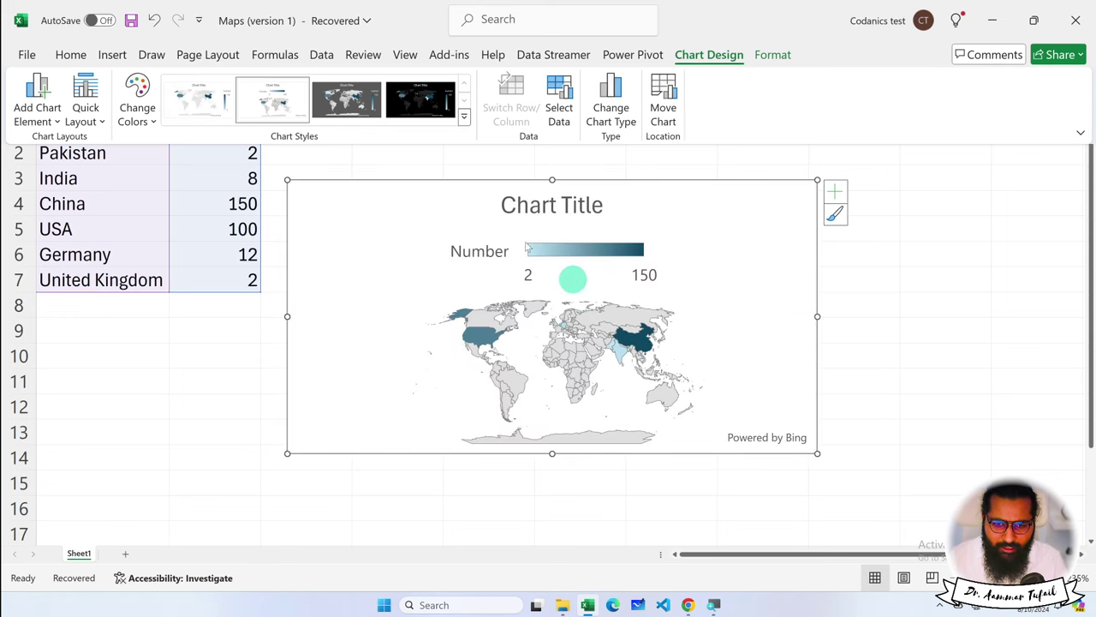
left_click(346, 98)
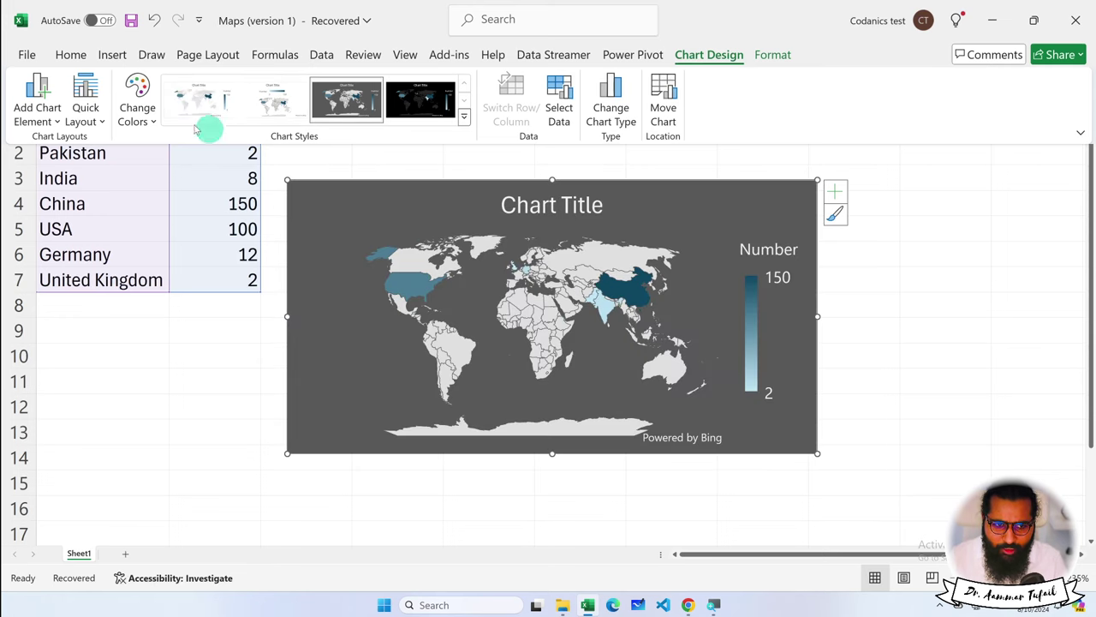
- Try orange, green and teal palettes, then recolour the map in blue monochromatic shades
left_click(137, 96)
left_click(184, 304)
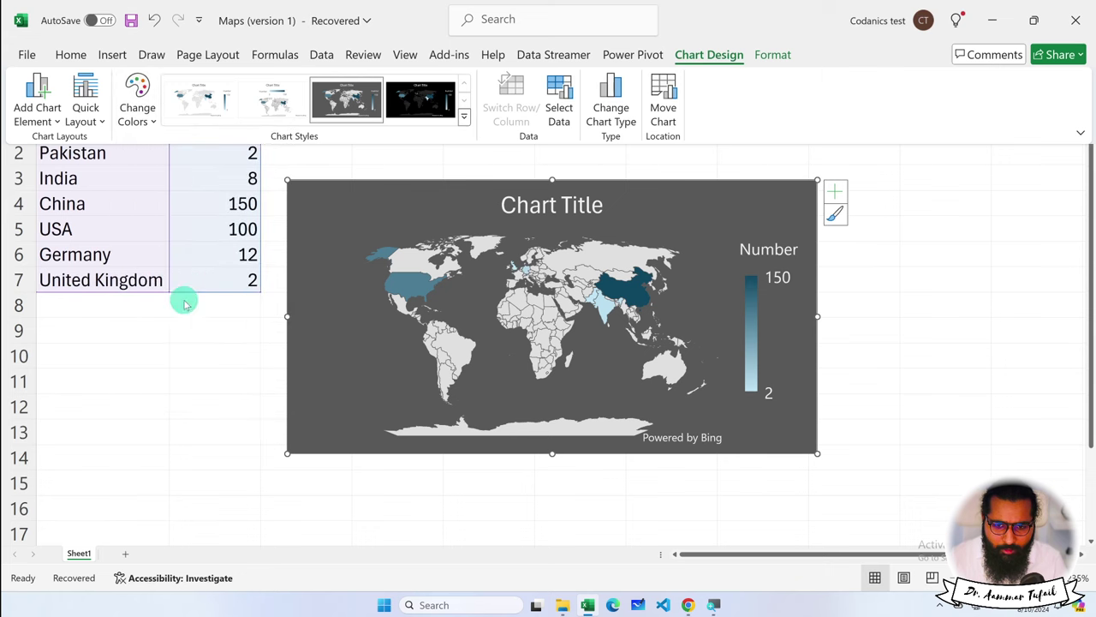
left_click(135, 94)
left_click(209, 334)
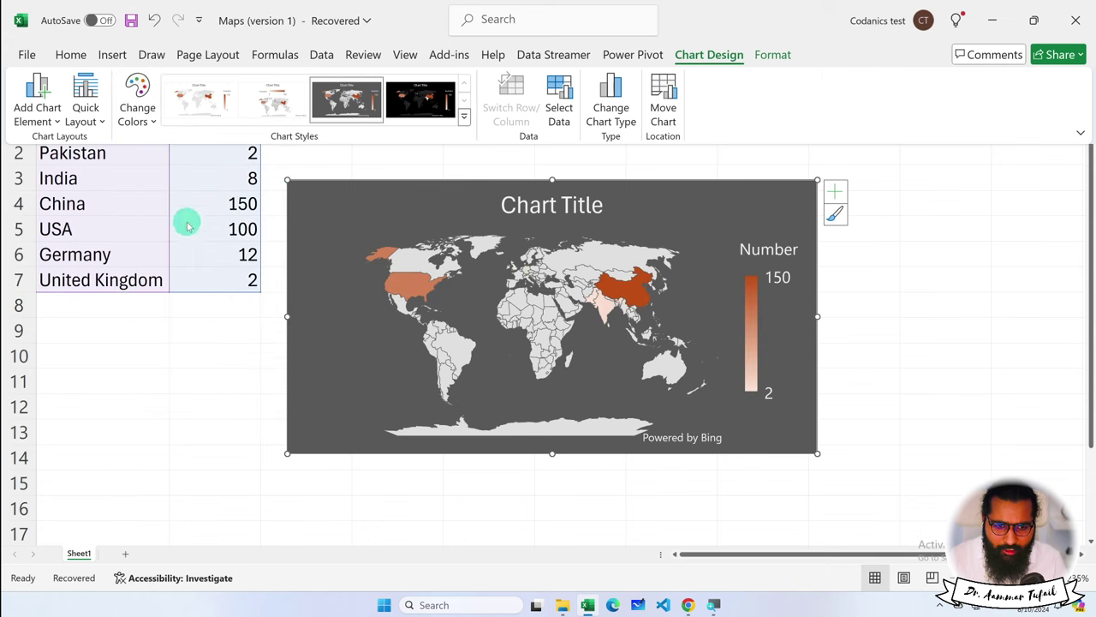
left_click(137, 94)
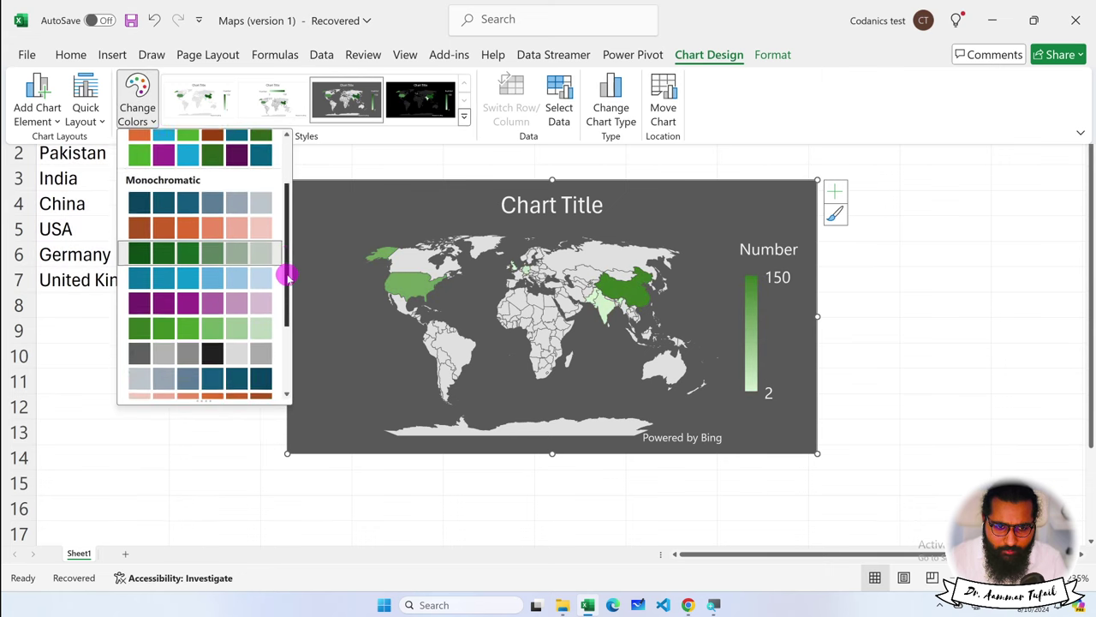
left_click_drag(291, 230, 289, 179)
left_click(206, 215)
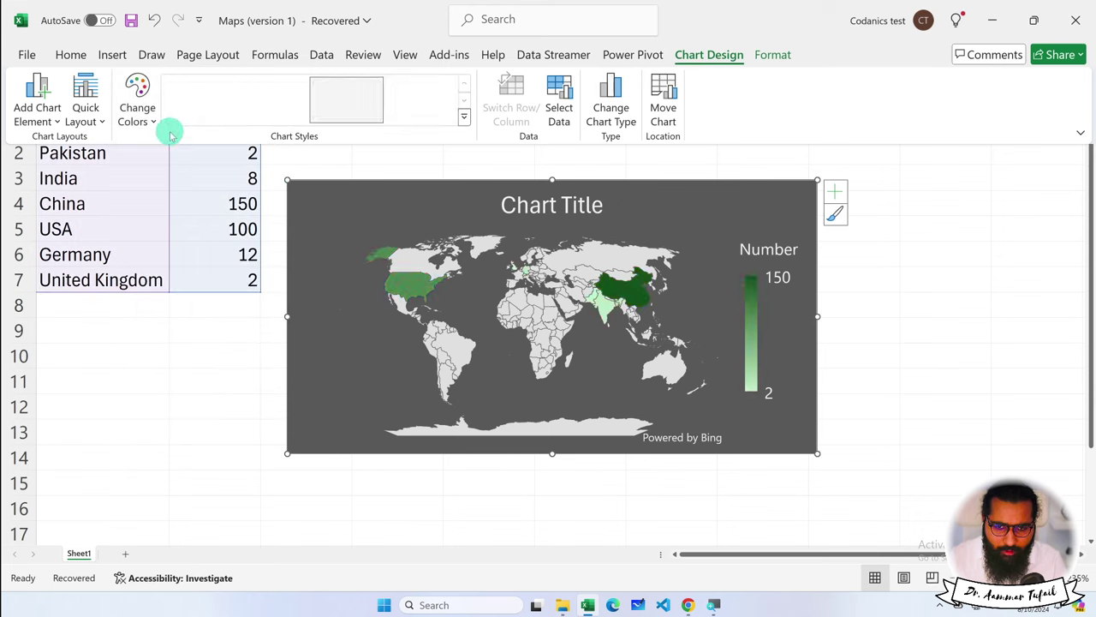
left_click(137, 89)
left_click(237, 181)
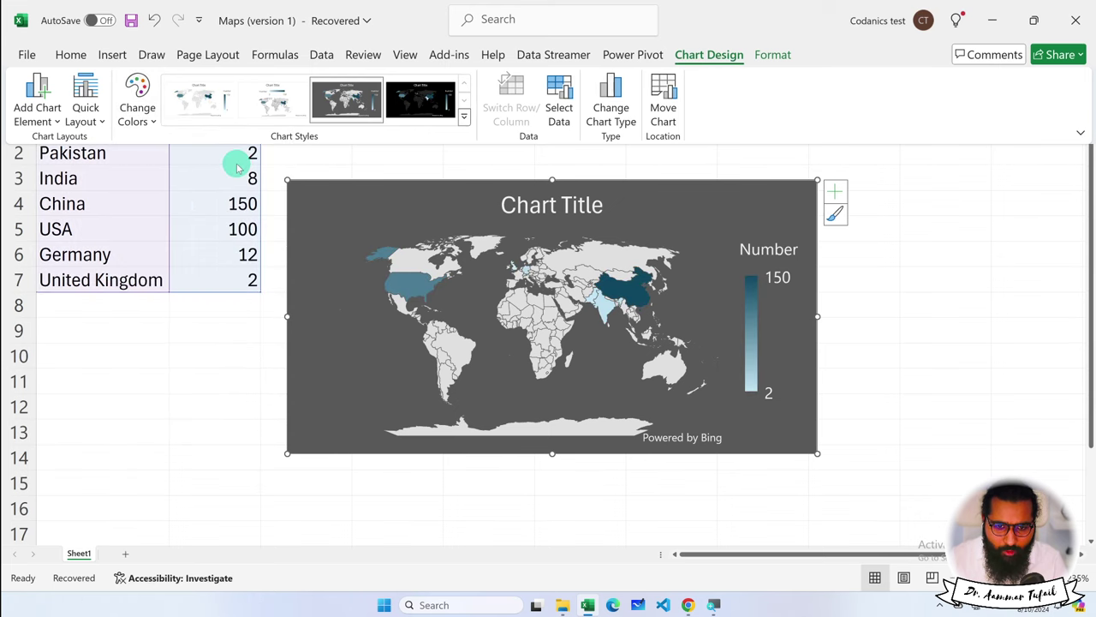
left_click(137, 93)
scroll(237, 318, "down", 3)
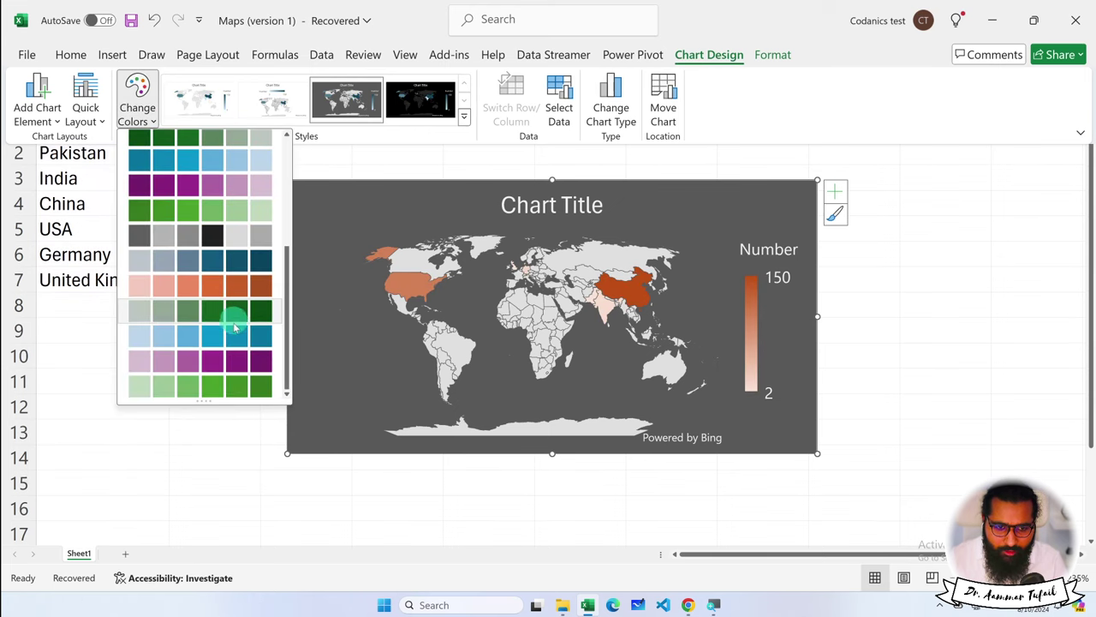
left_click(230, 315)
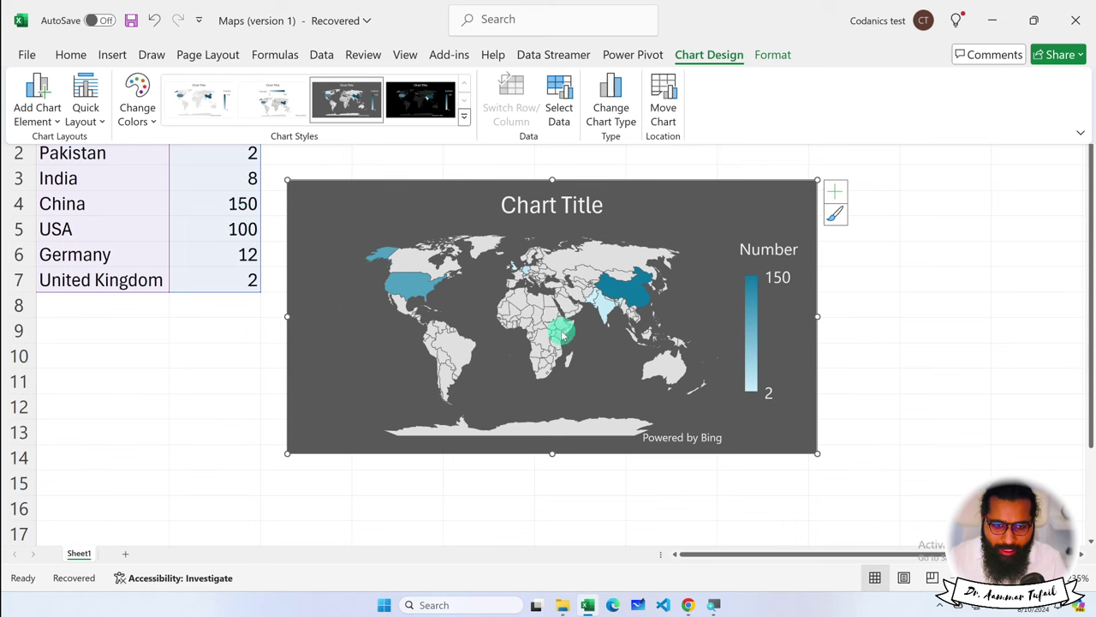
left_click(85, 111)
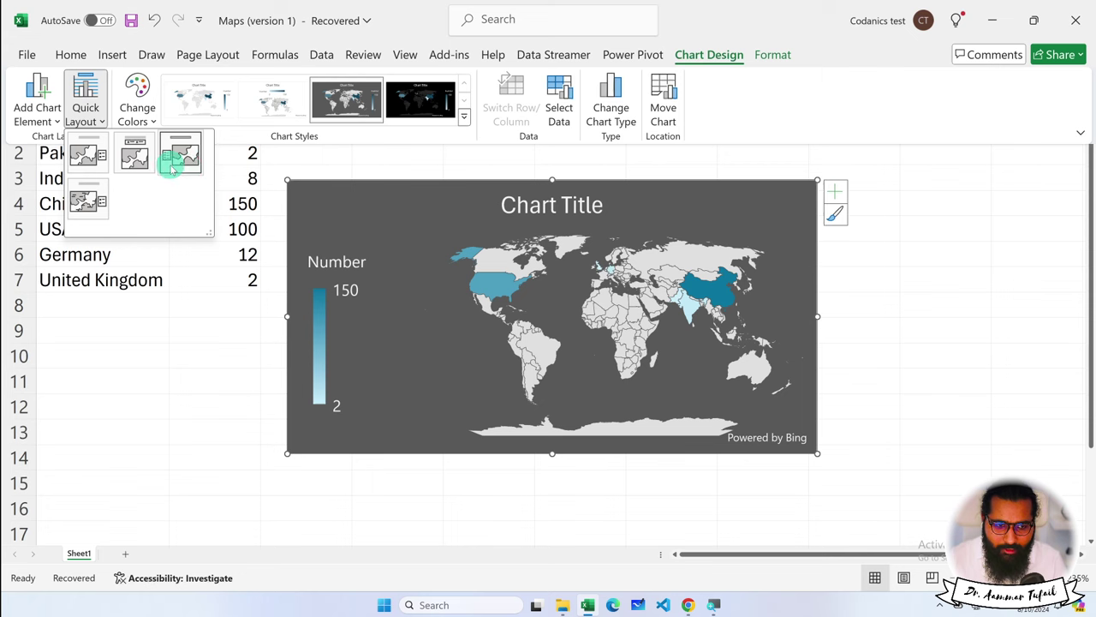
- Apply the quick layout placing the Number legend on the left, leaving chart elements unchanged
left_click(171, 169)
left_click(49, 119)
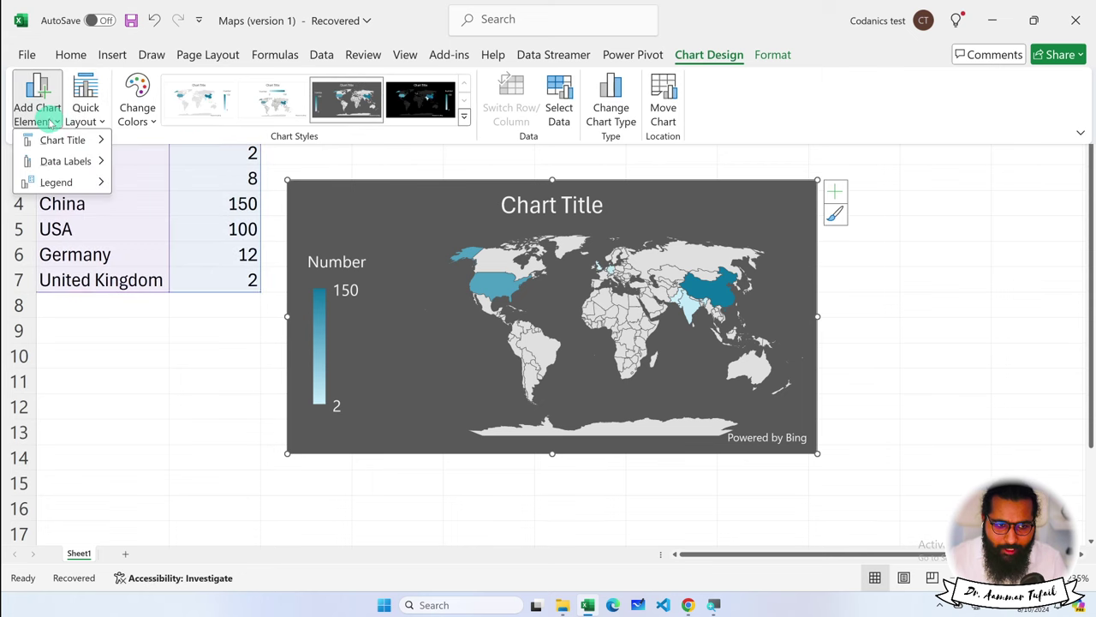
mouse_move(52, 161)
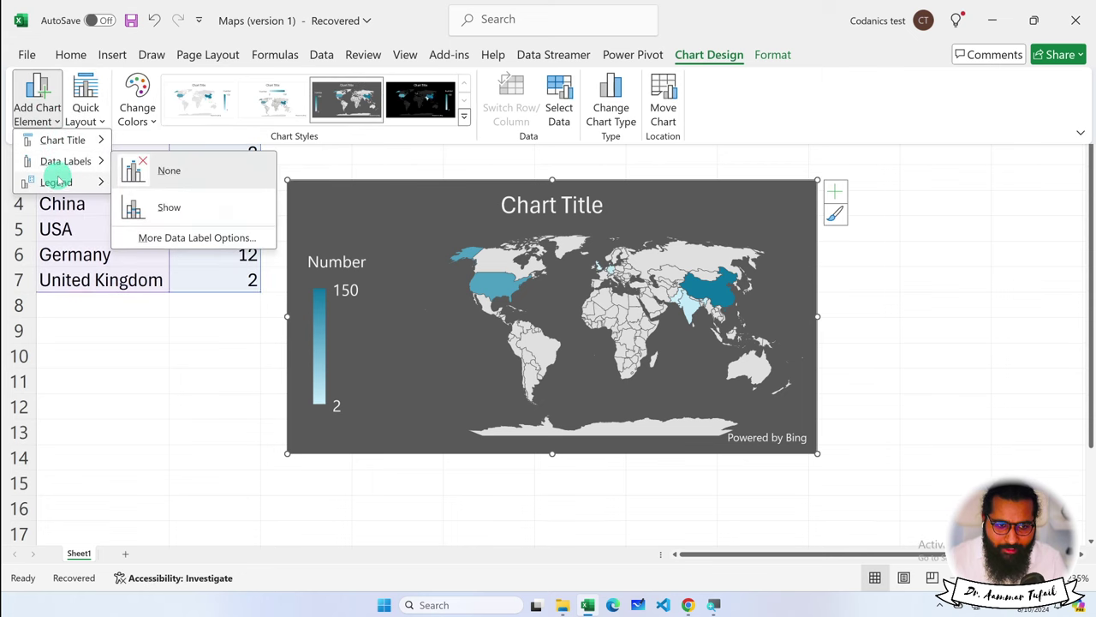
mouse_move(57, 182)
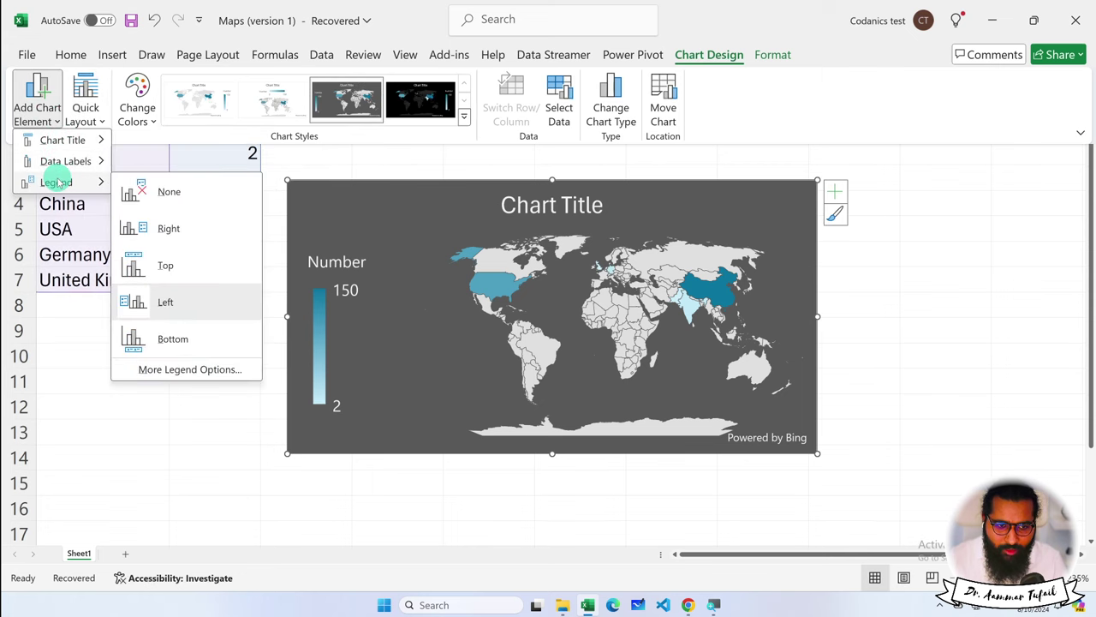
left_click(735, 98)
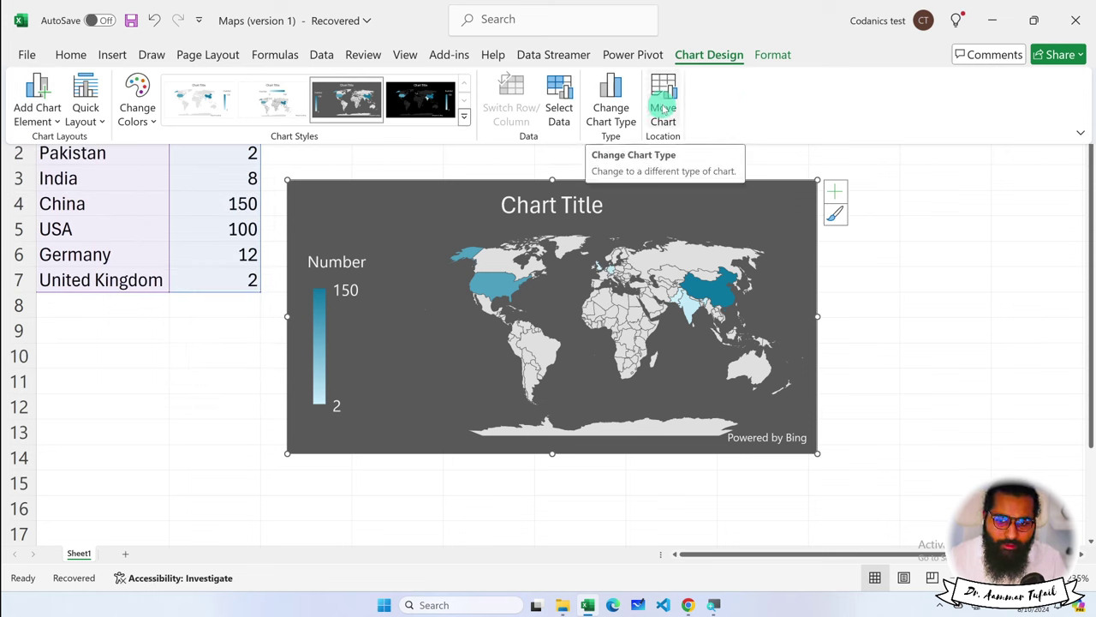
left_click(920, 270)
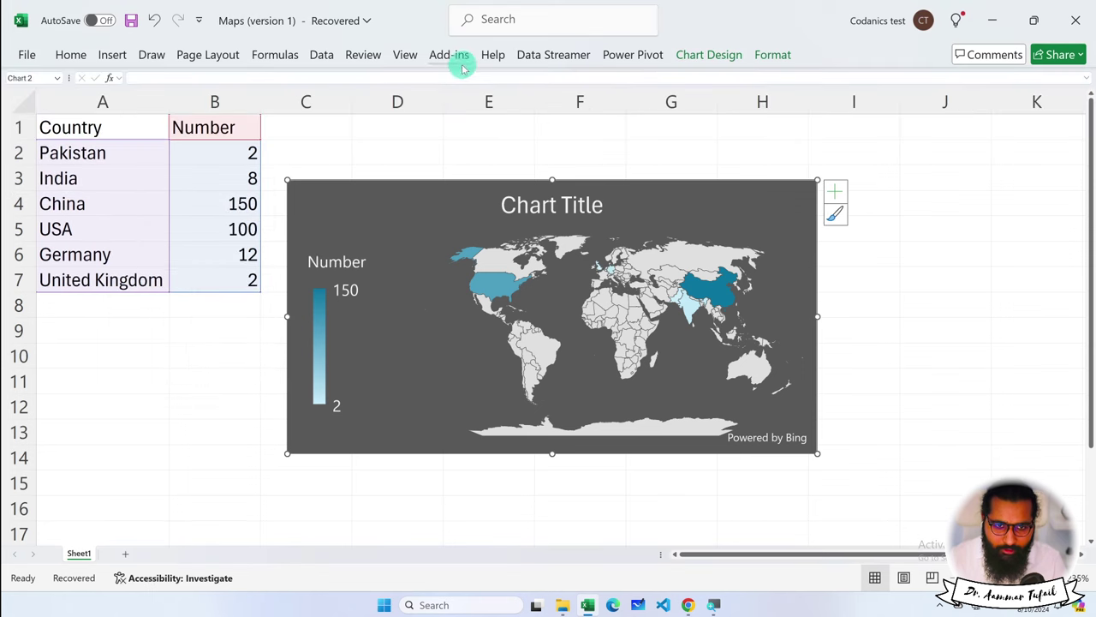
- Browse the Insert, Add-ins and Home ribbons, then deselect the map chart
left_click(114, 55)
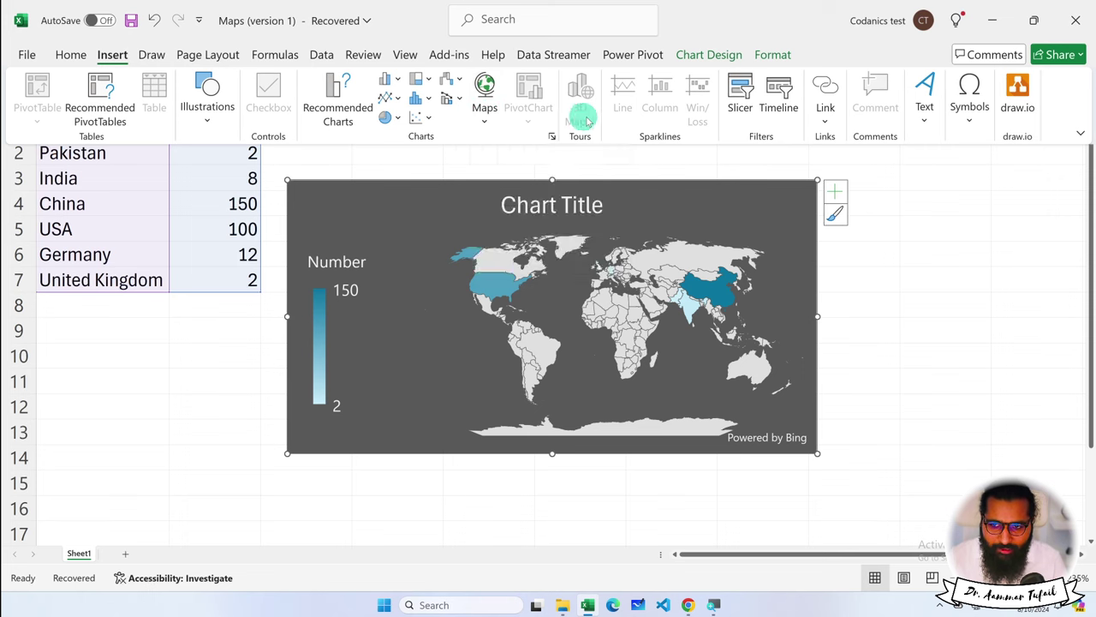
left_click(931, 219)
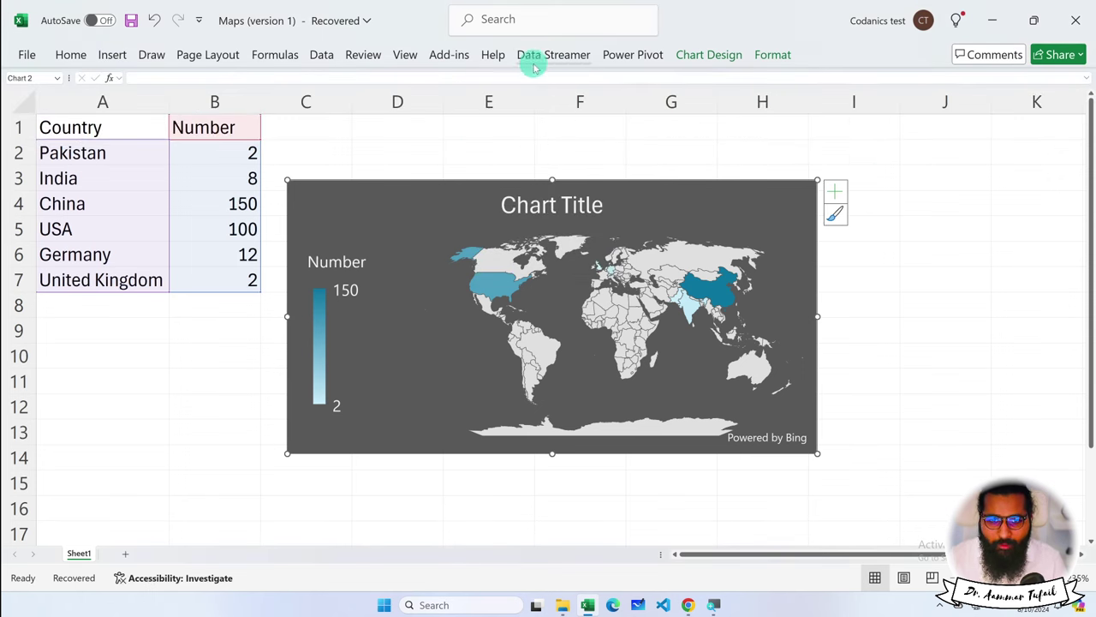
left_click(441, 54)
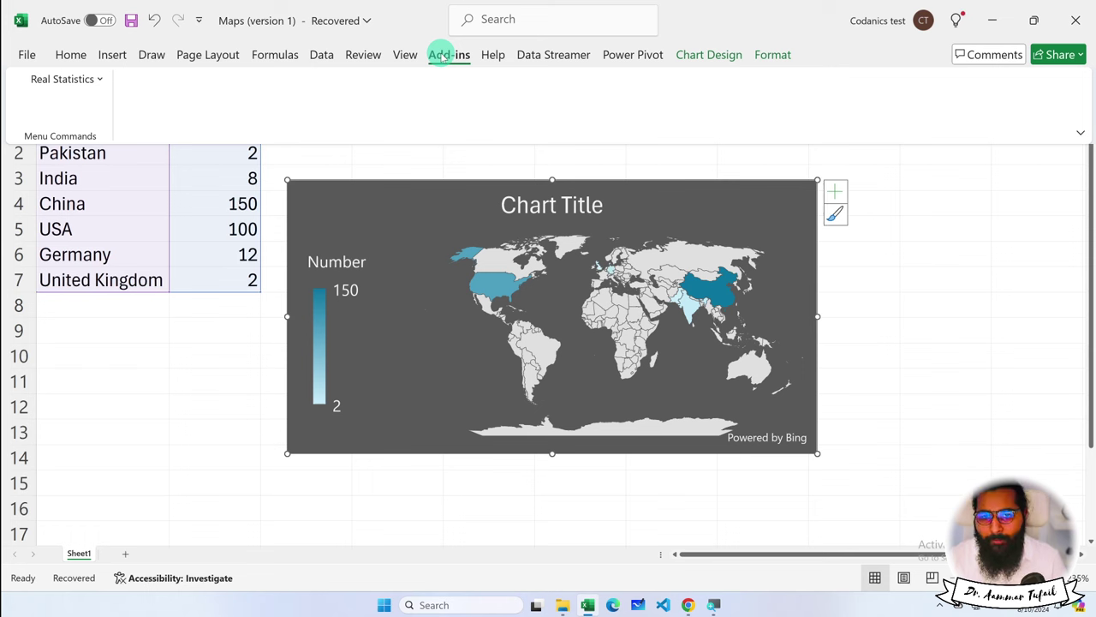
left_click(76, 55)
left_click(866, 198)
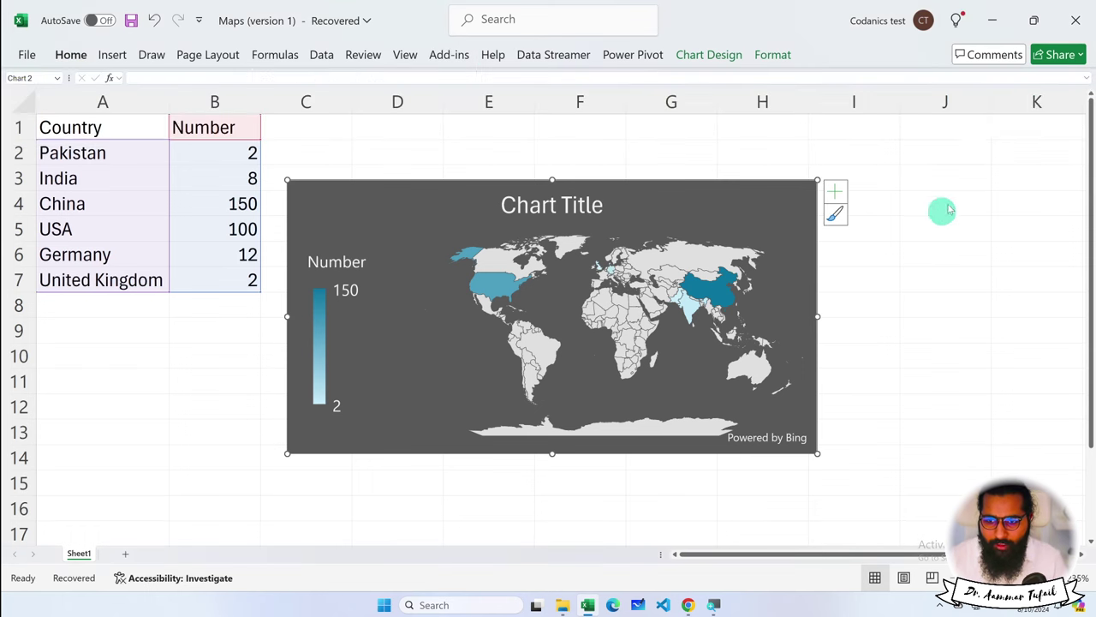
left_click(69, 57)
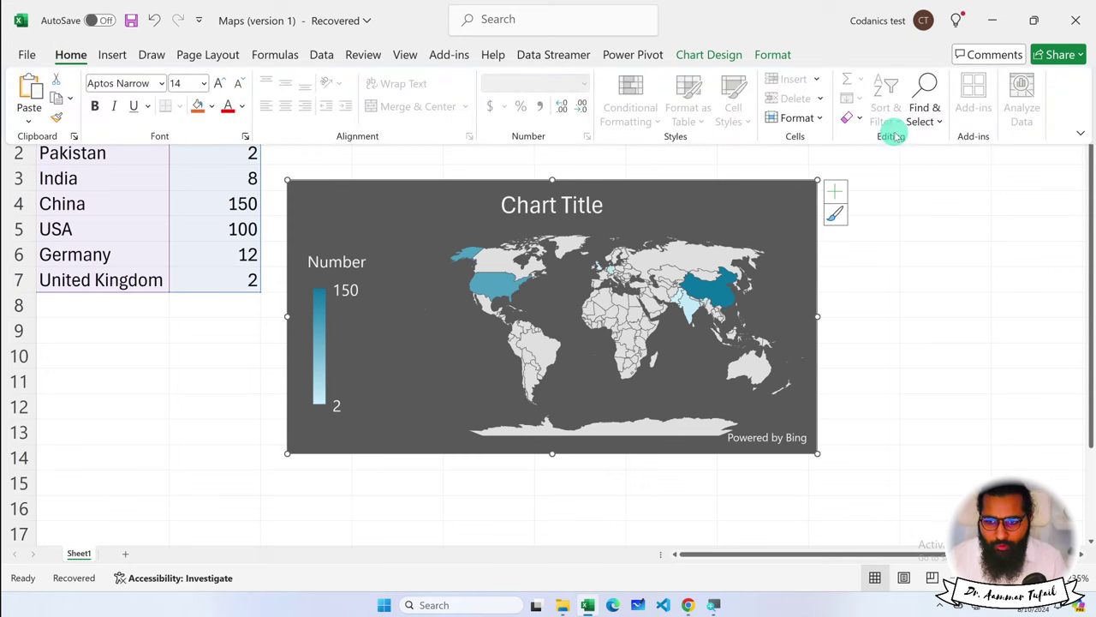
left_click(828, 166)
- With cell D2 selected, search the add-ins for 'map' and insert Bing Maps
left_click(577, 154)
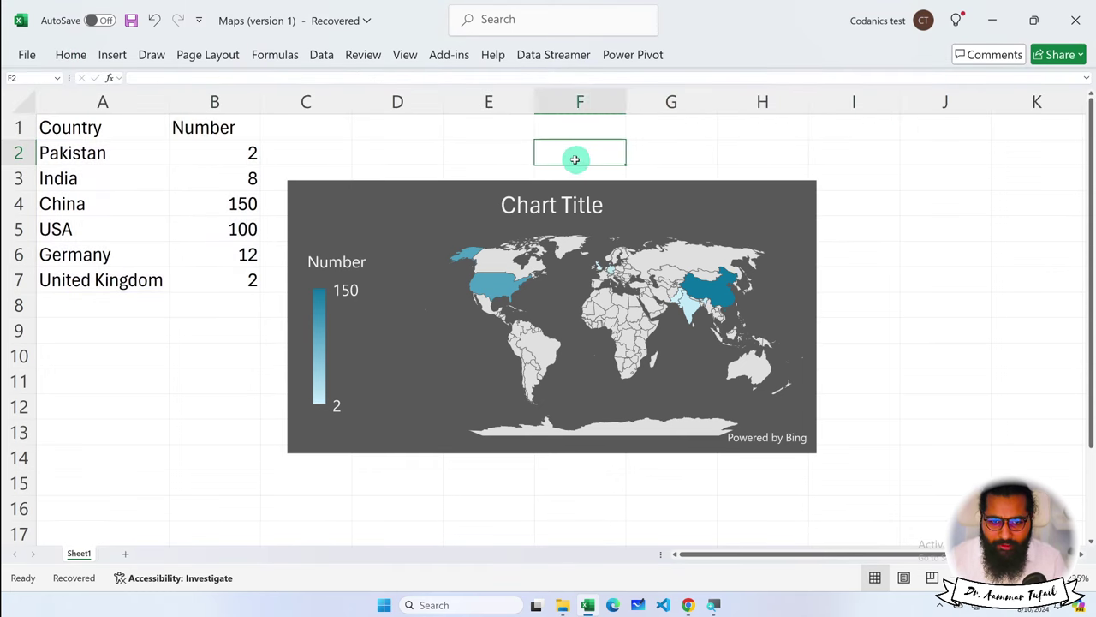
left_click(396, 152)
left_click(69, 55)
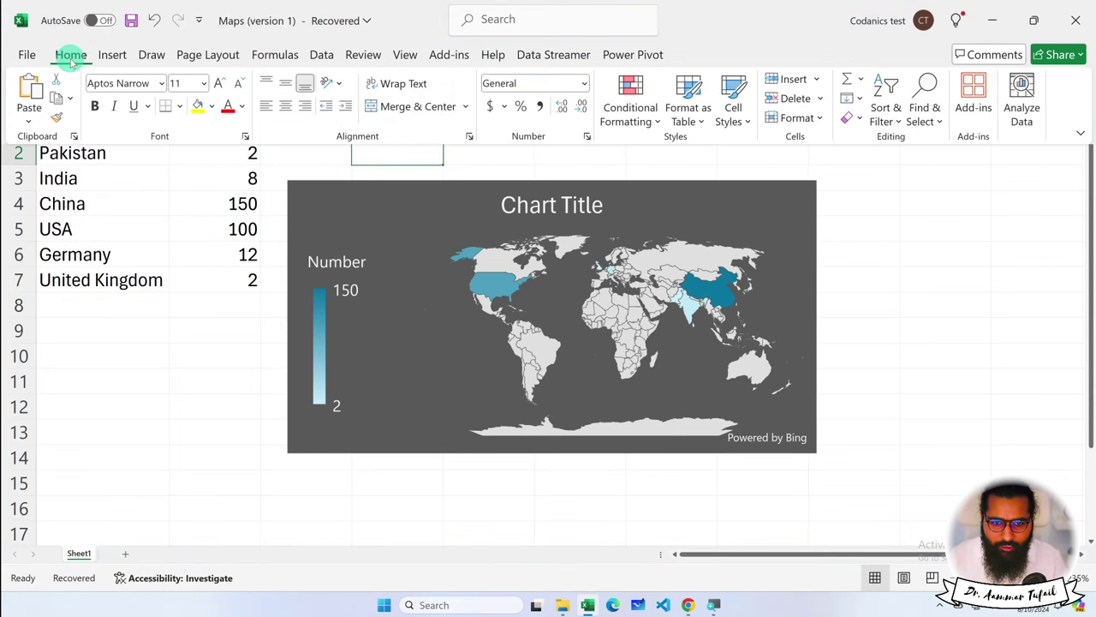
left_click(960, 92)
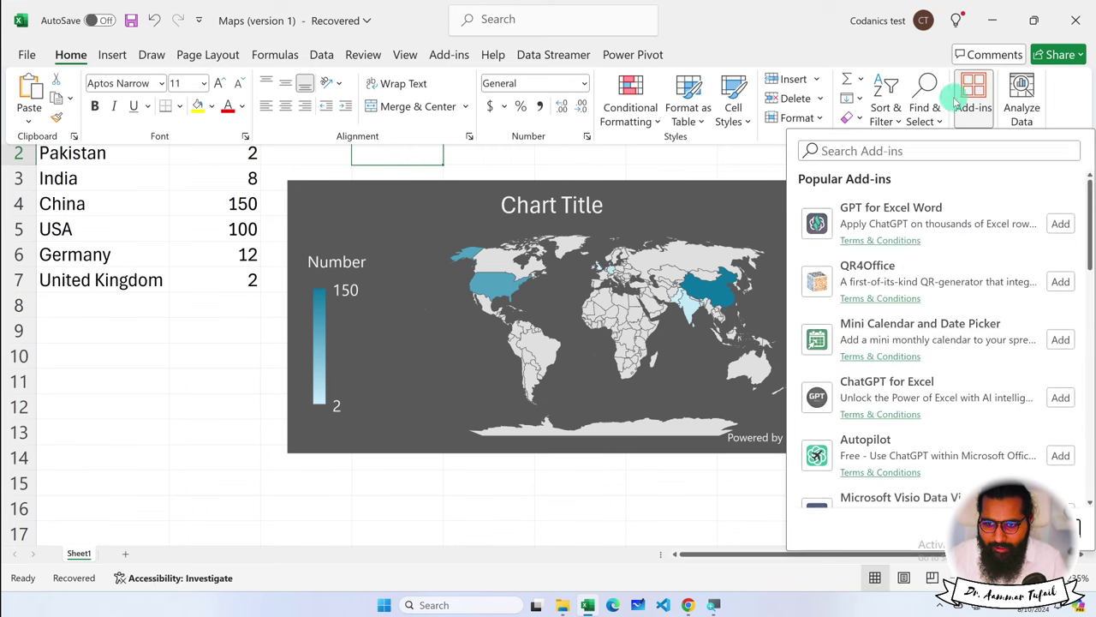
type("map")
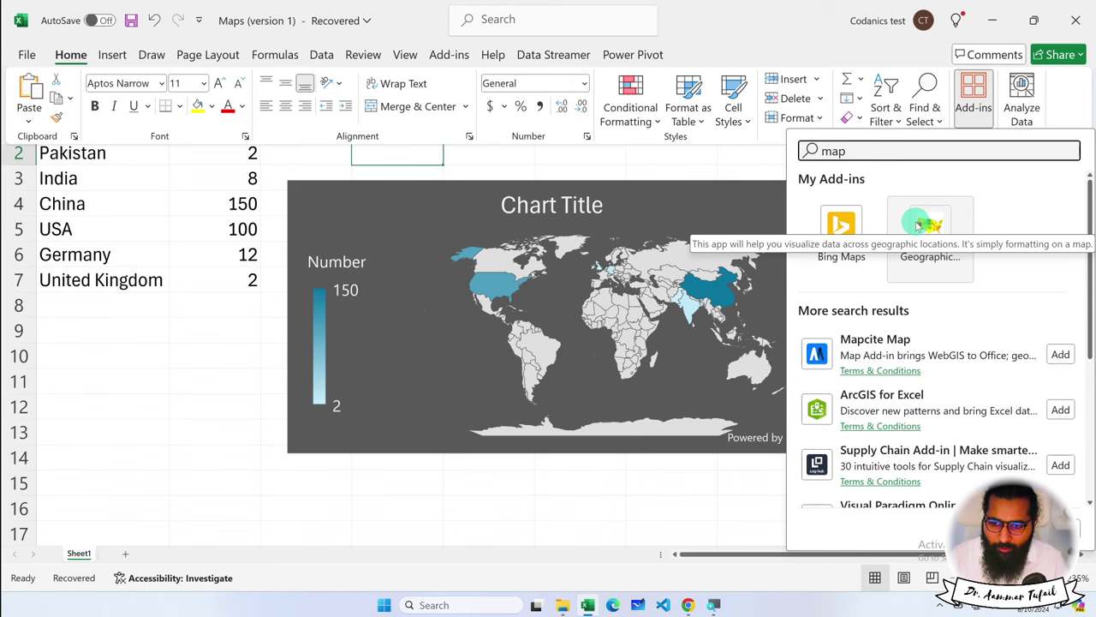
left_click(852, 224)
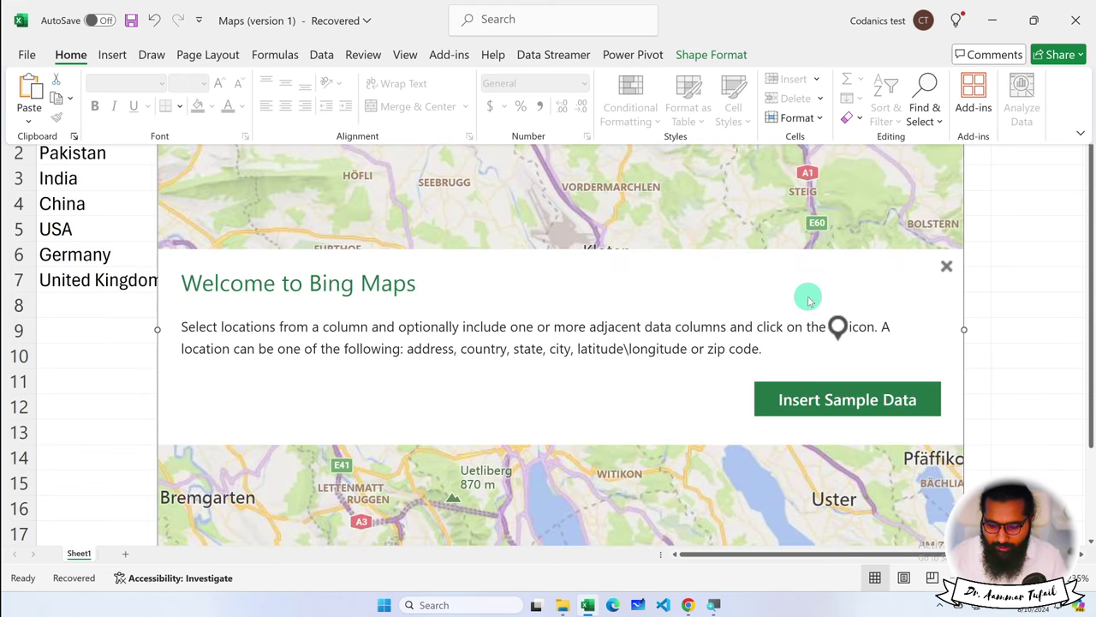
- Insert the Bing Maps sample State, Revenue and Expense data and pan the map
left_click(824, 400)
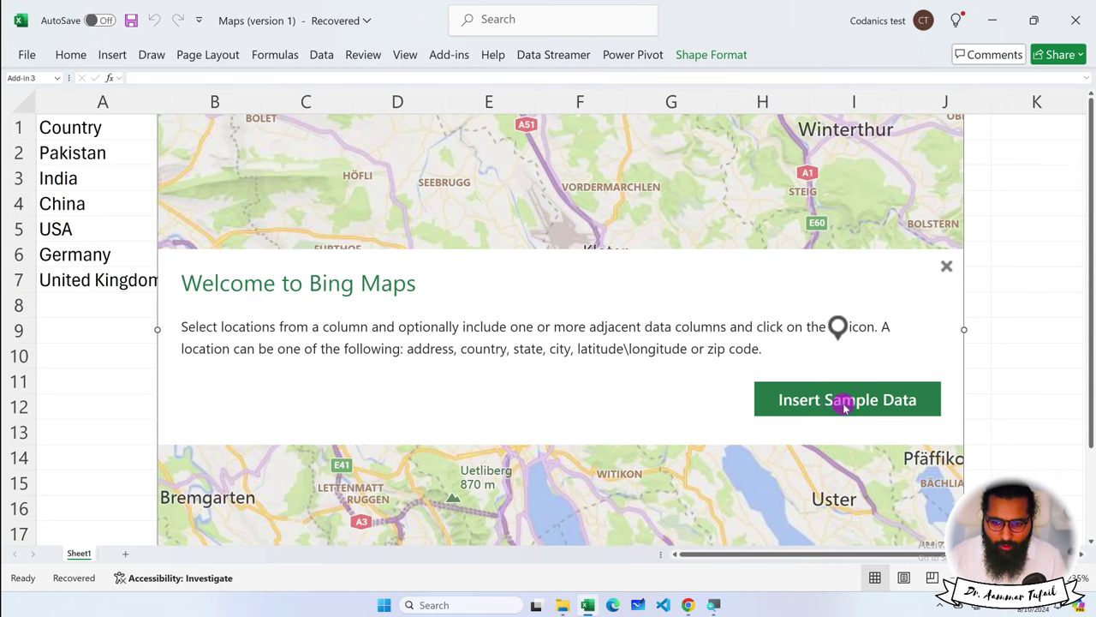
left_click(845, 408)
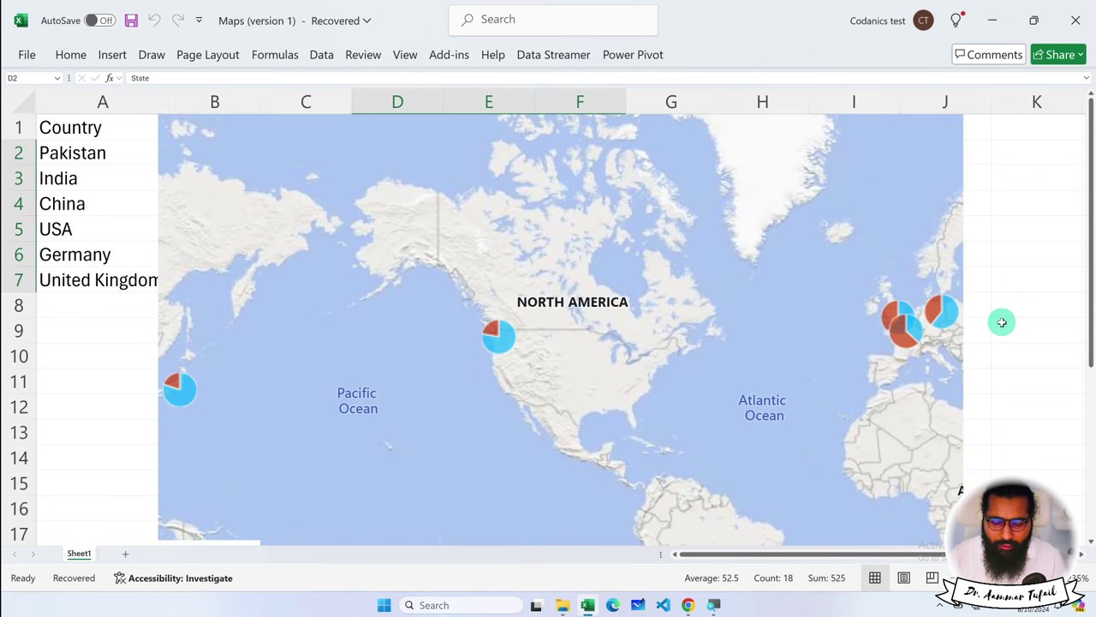
left_click(649, 159)
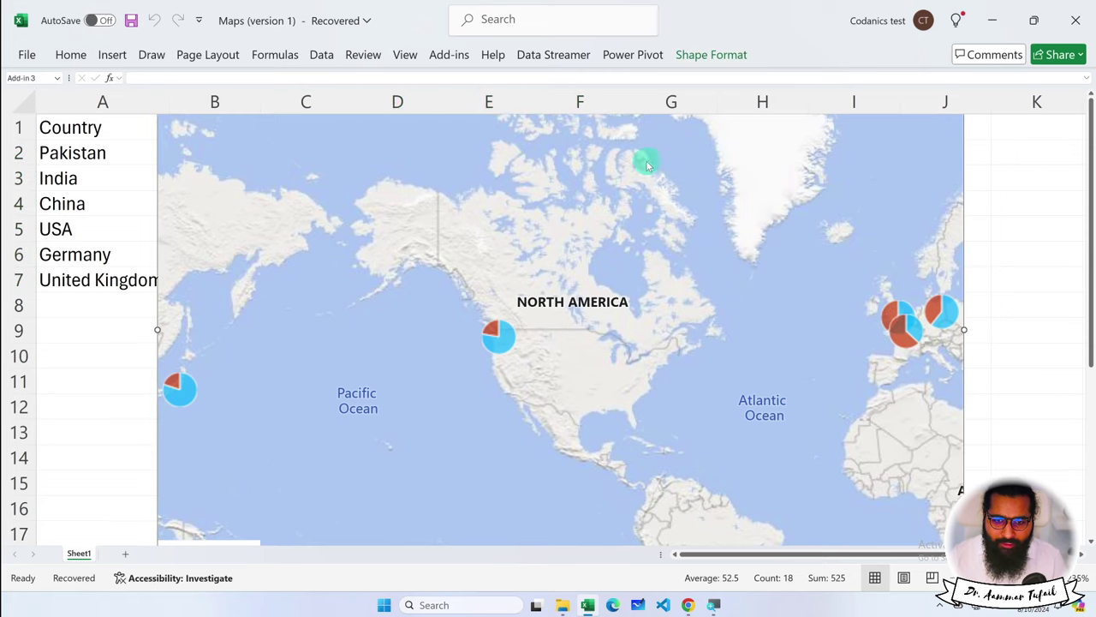
left_click_drag(550, 198, 629, 244)
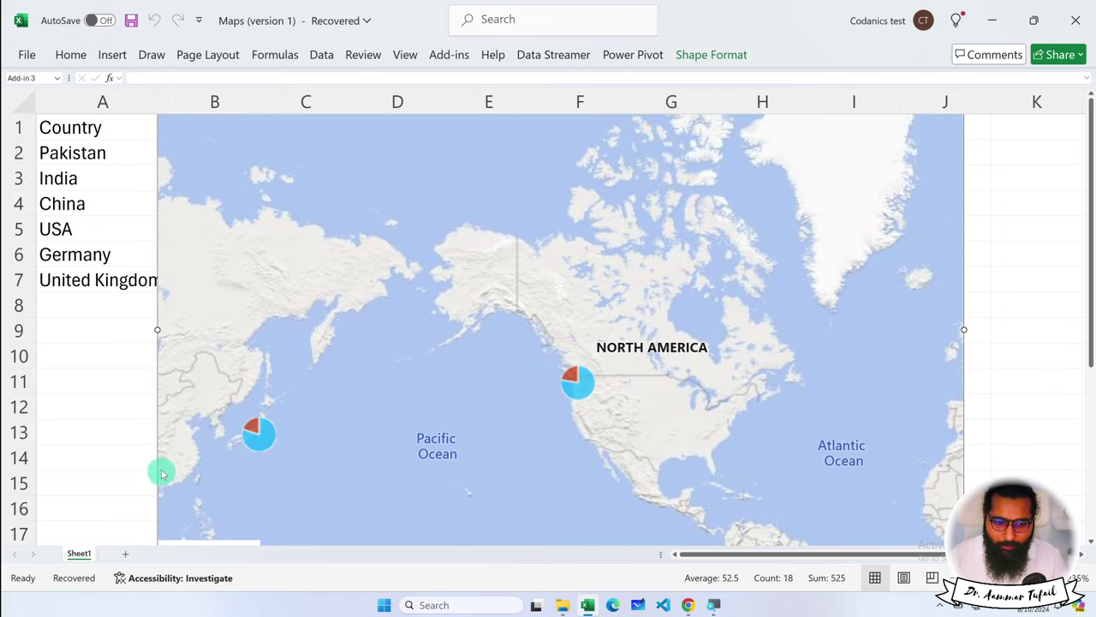
scroll(112, 455, "down", 3)
left_click(80, 436)
- Resize the Bing map beside the chart and pan to the US west-coast pie marker
left_click(167, 508)
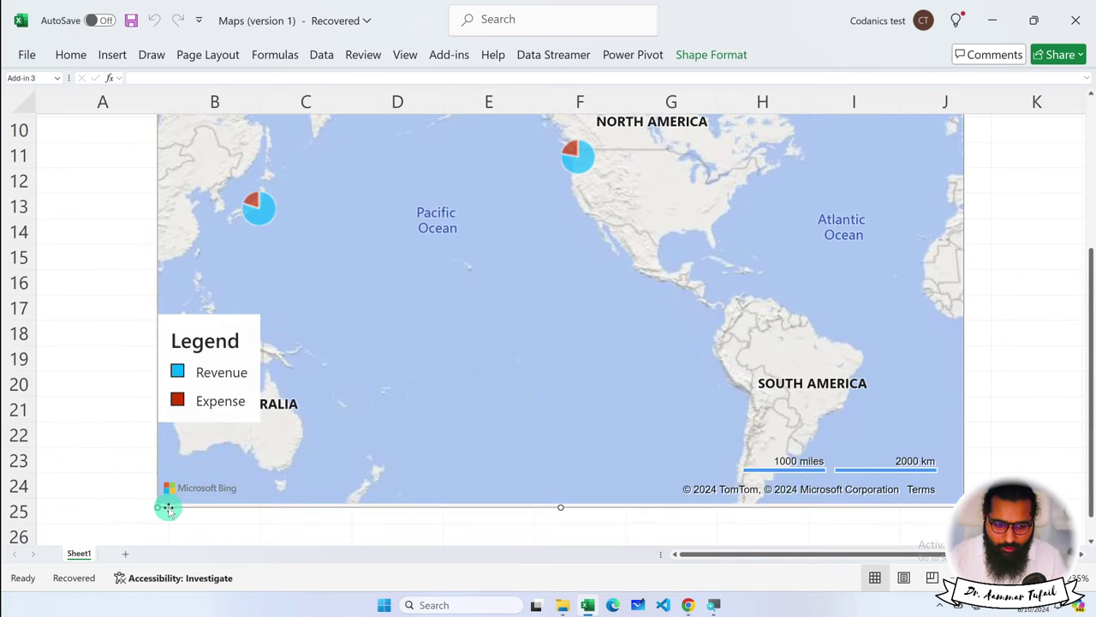
left_click_drag(158, 507, 497, 237)
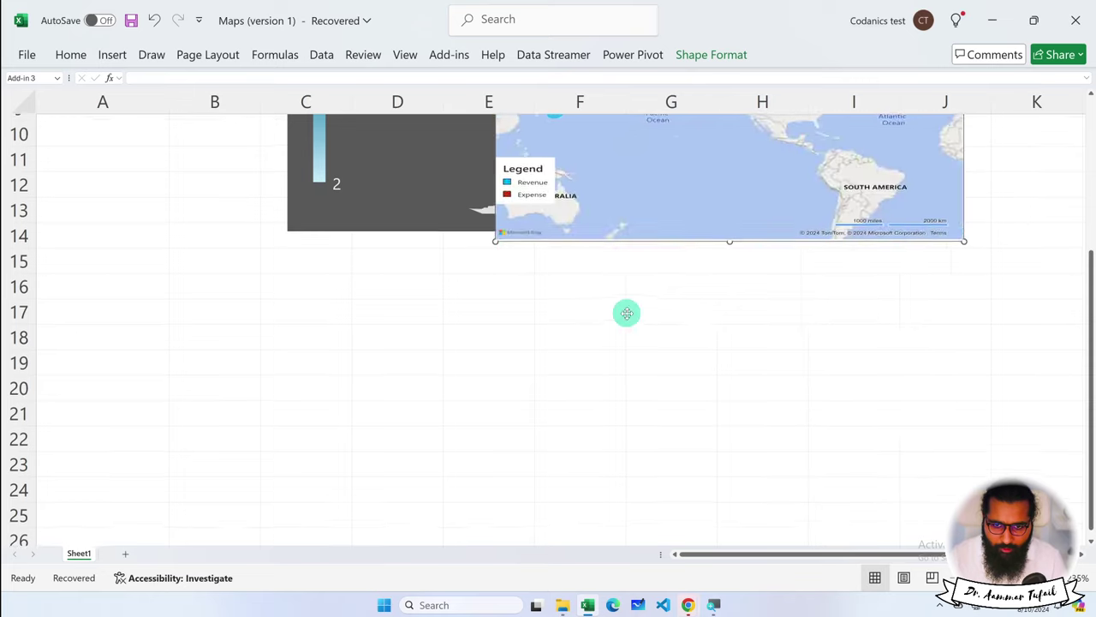
scroll(626, 313, "up", 3)
left_click_drag(495, 463, 682, 350)
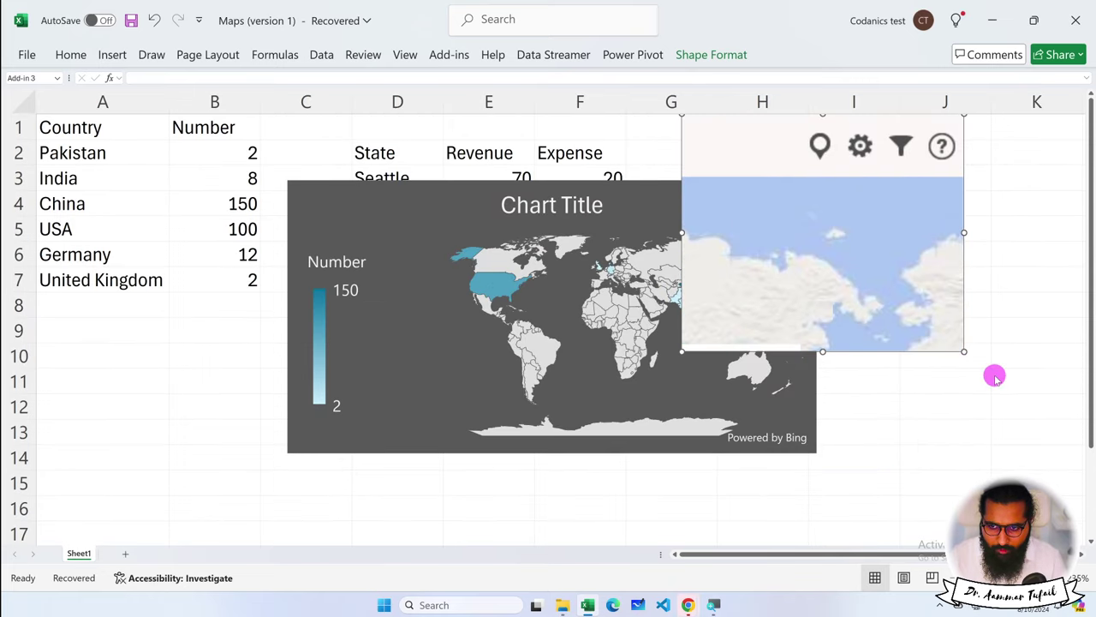
left_click_drag(936, 231, 741, 122)
left_click_drag(963, 351, 1066, 441)
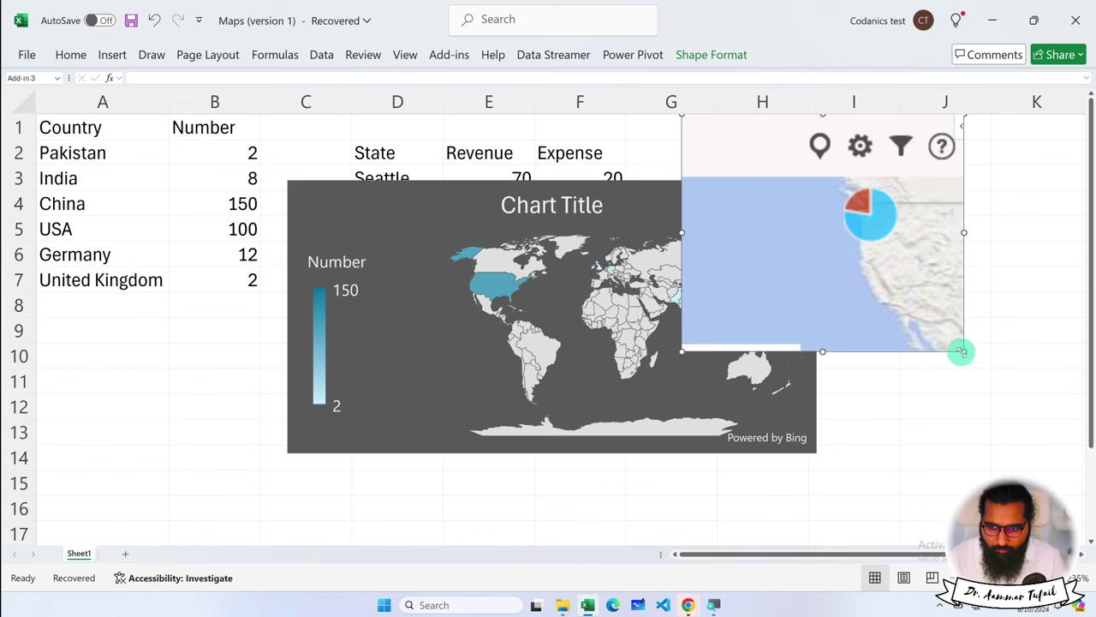
left_click(908, 504)
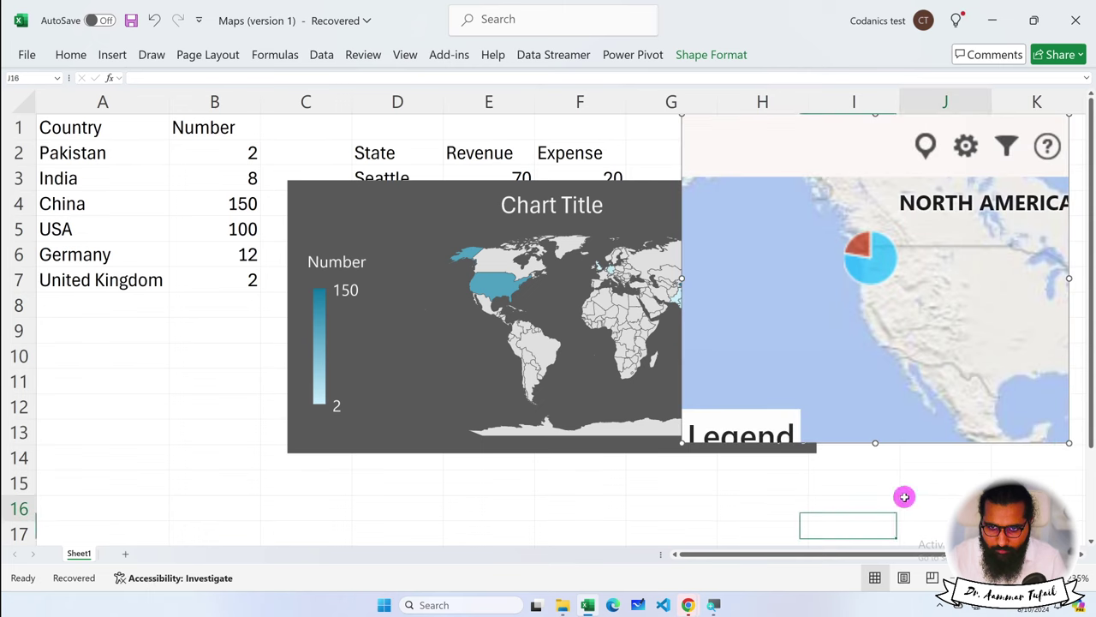
scroll(860, 481, "down", 1)
scroll(848, 470, "down", 1)
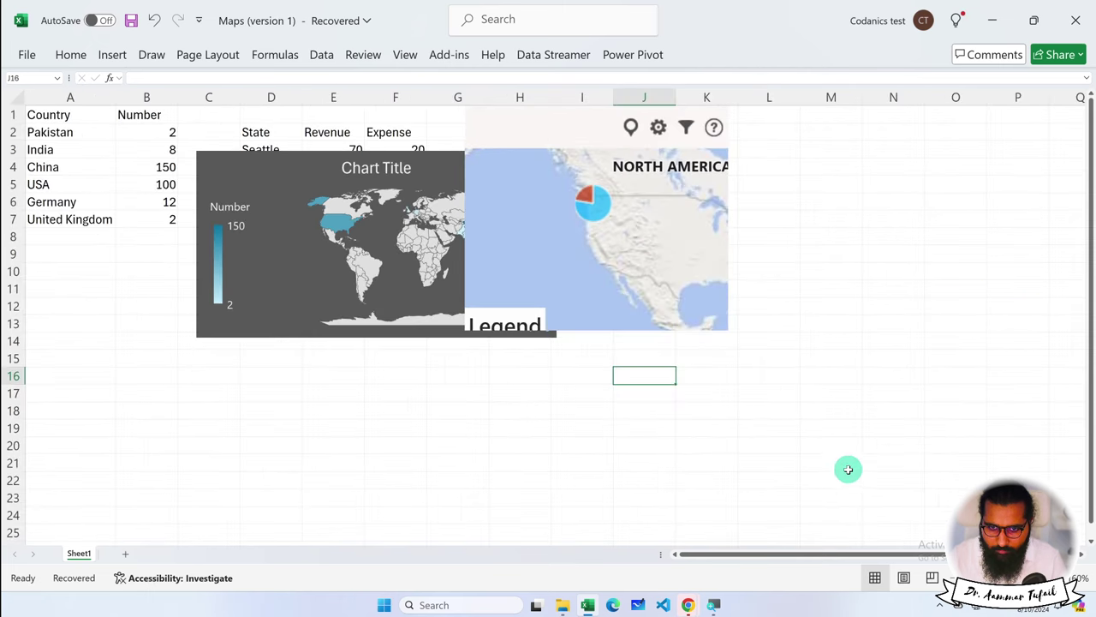
scroll(812, 435, "down", 1)
- Enlarge the Bing Maps add-in by dragging its corner
left_click(514, 241)
mouse_move(523, 263)
left_mouse_down()
mouse_move(537, 280)
mouse_move(886, 385)
mouse_move(988, 468)
left_mouse_up()
left_click(1046, 379)
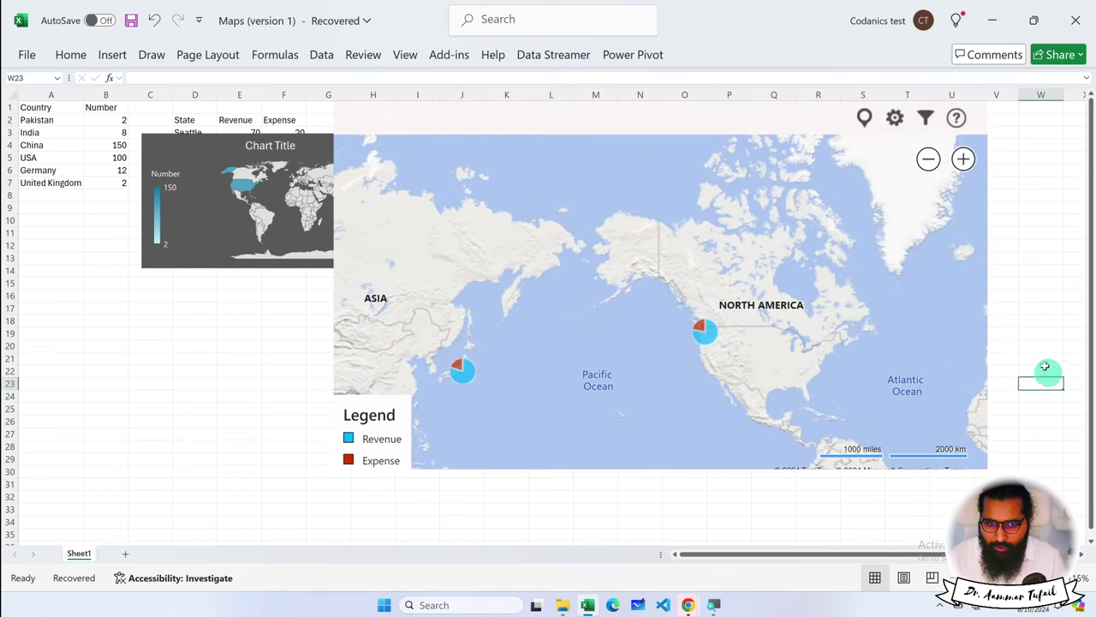
left_click(509, 111)
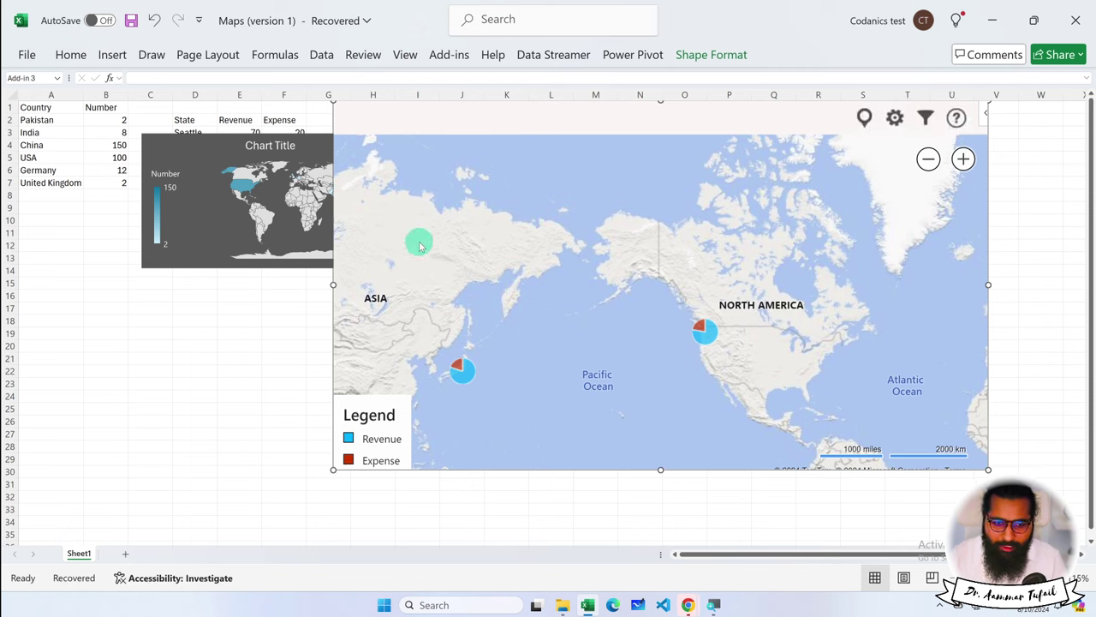
- Move the filled map chart down to A9, below the Country/Number table
left_click(215, 172)
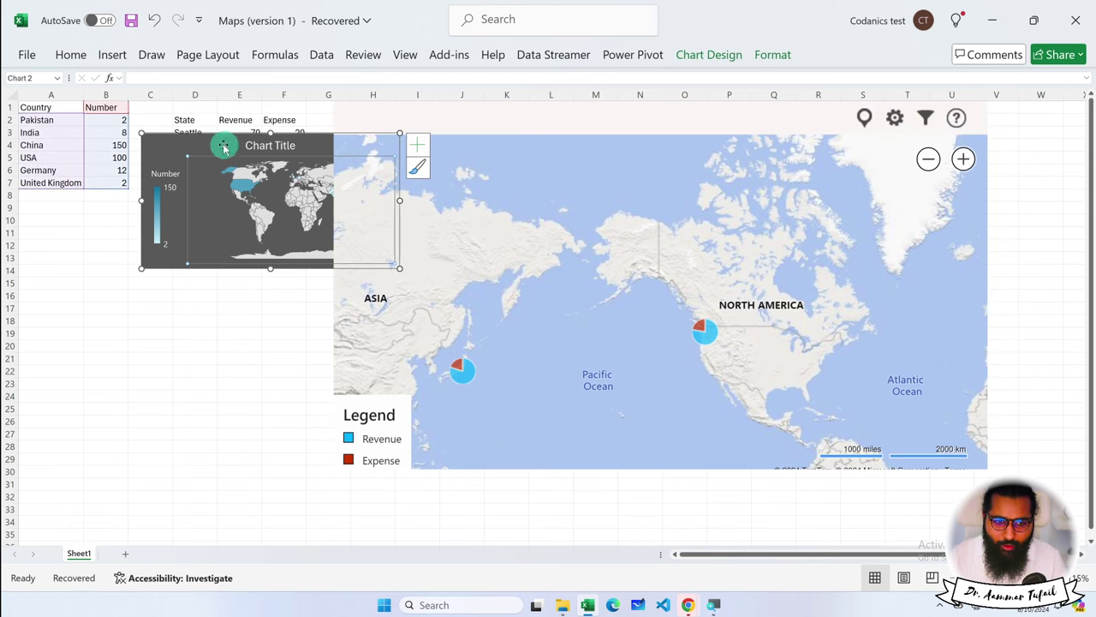
left_click_drag(224, 147, 84, 210)
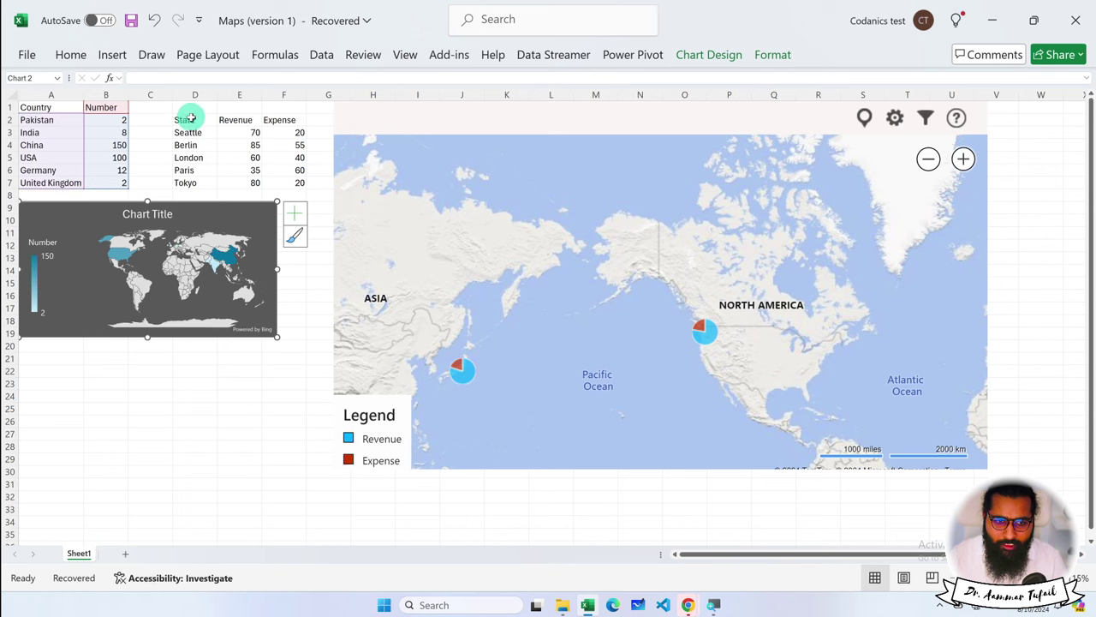
left_click(293, 128)
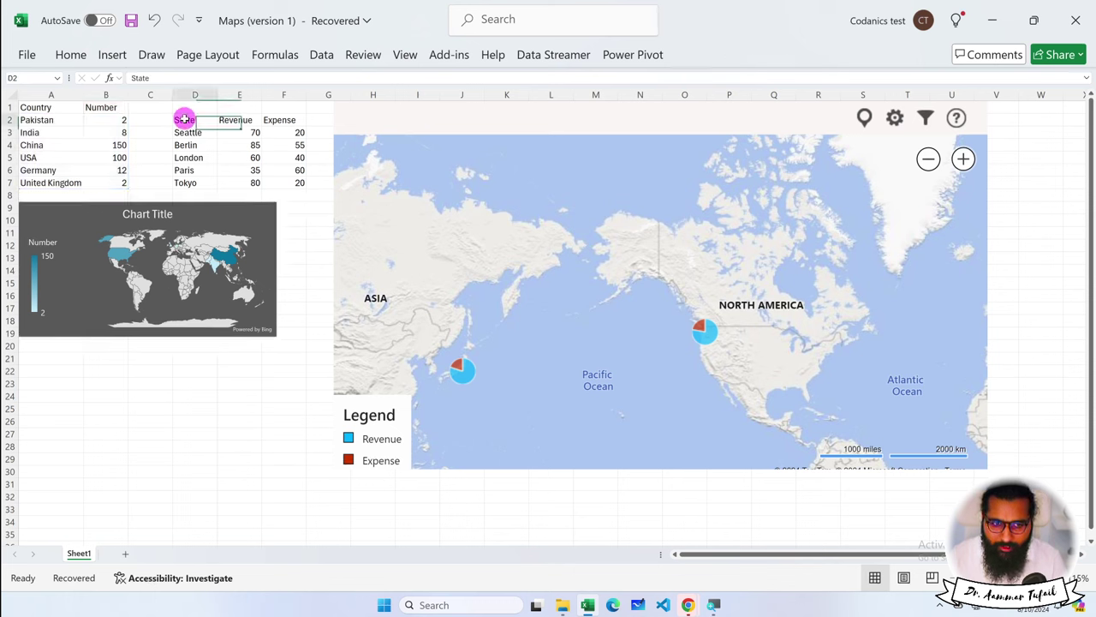
left_click_drag(195, 124, 281, 179)
left_click(179, 171)
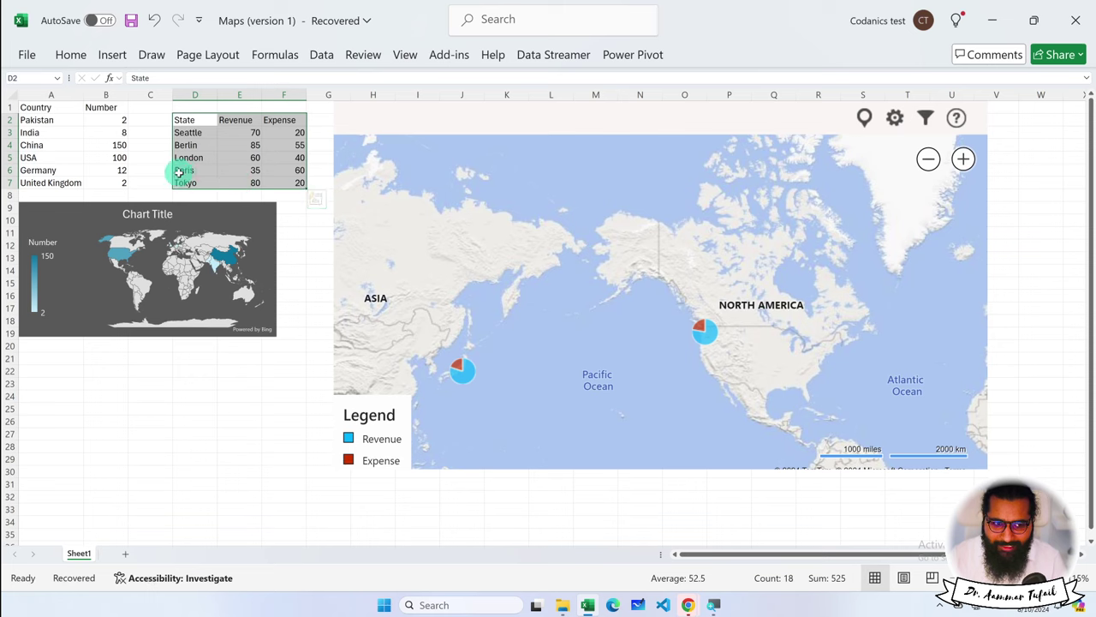
- Pan the Bing map from North America across the Atlantic to Europe and Asia
left_click(653, 312)
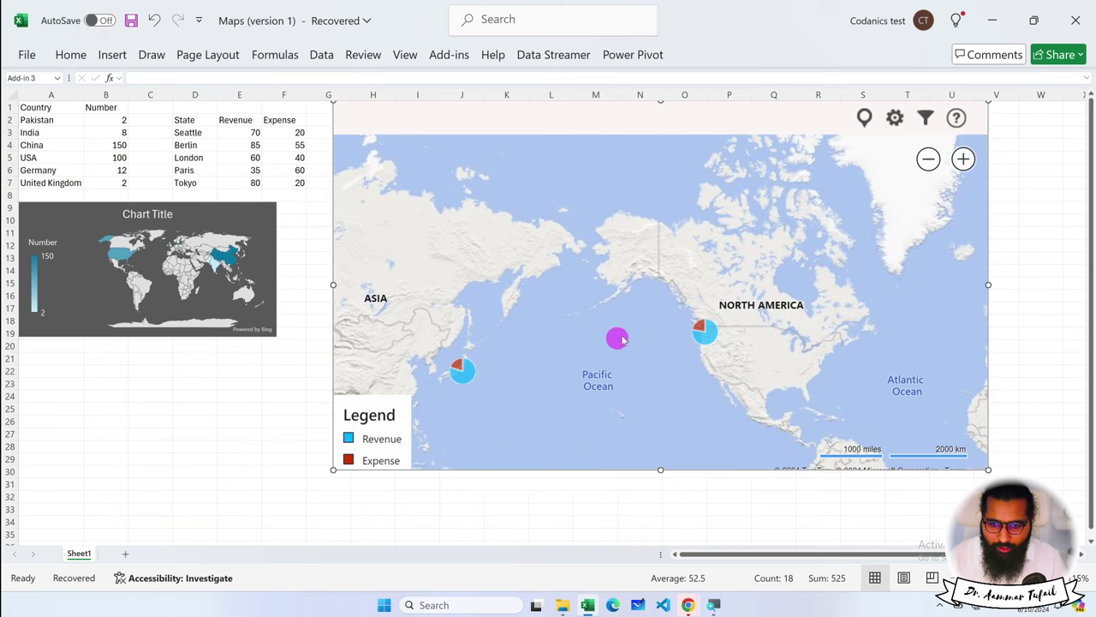
left_click_drag(617, 335, 853, 291)
left_click_drag(701, 338, 809, 334)
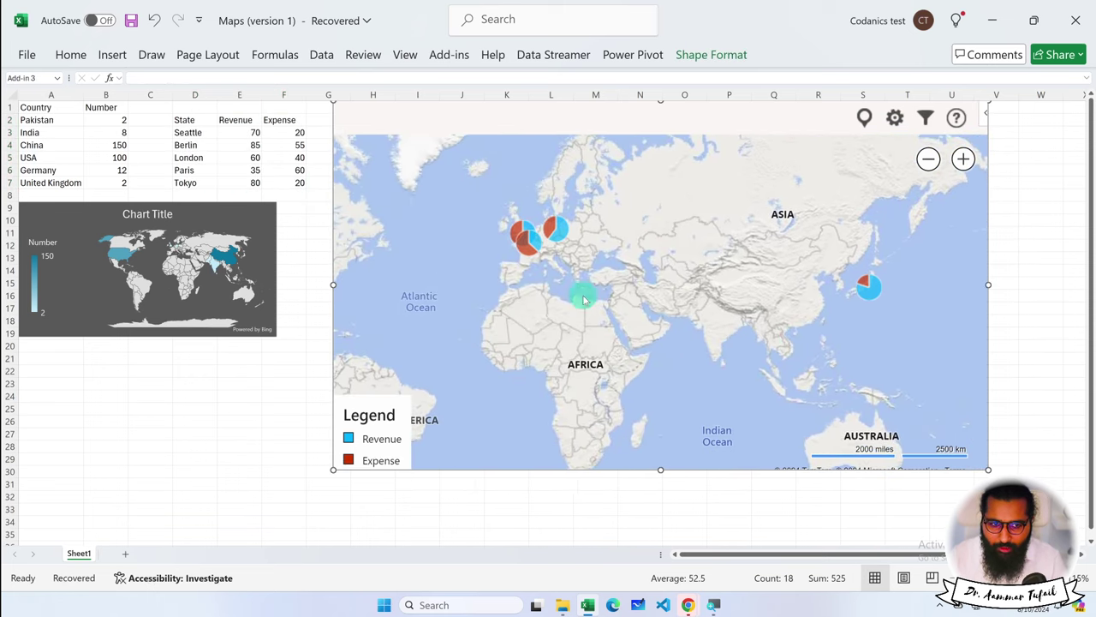
left_click_drag(195, 118, 299, 180)
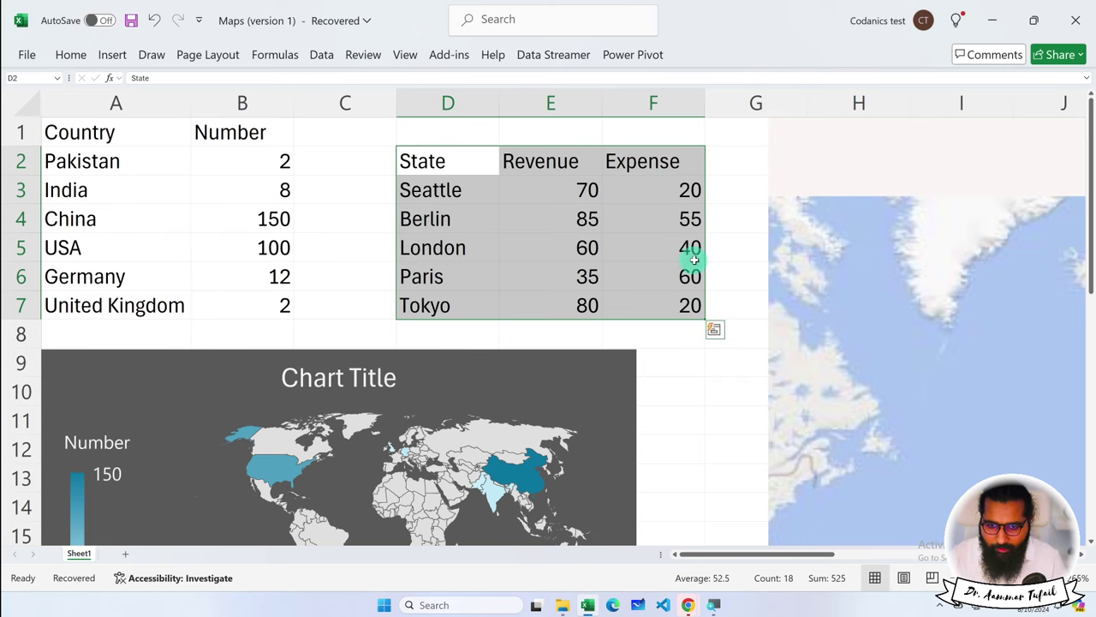
scroll(702, 257, "down", 1)
scroll(626, 271, "down", 1)
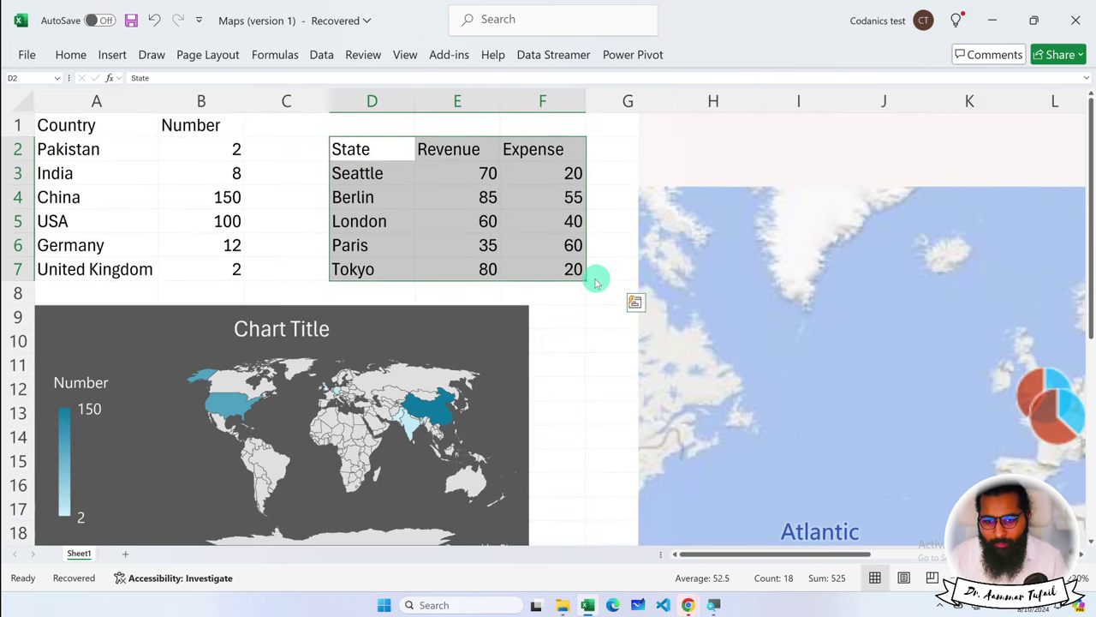
scroll(594, 276, "down", 1)
scroll(528, 279, "down", 1)
scroll(497, 279, "down", 1)
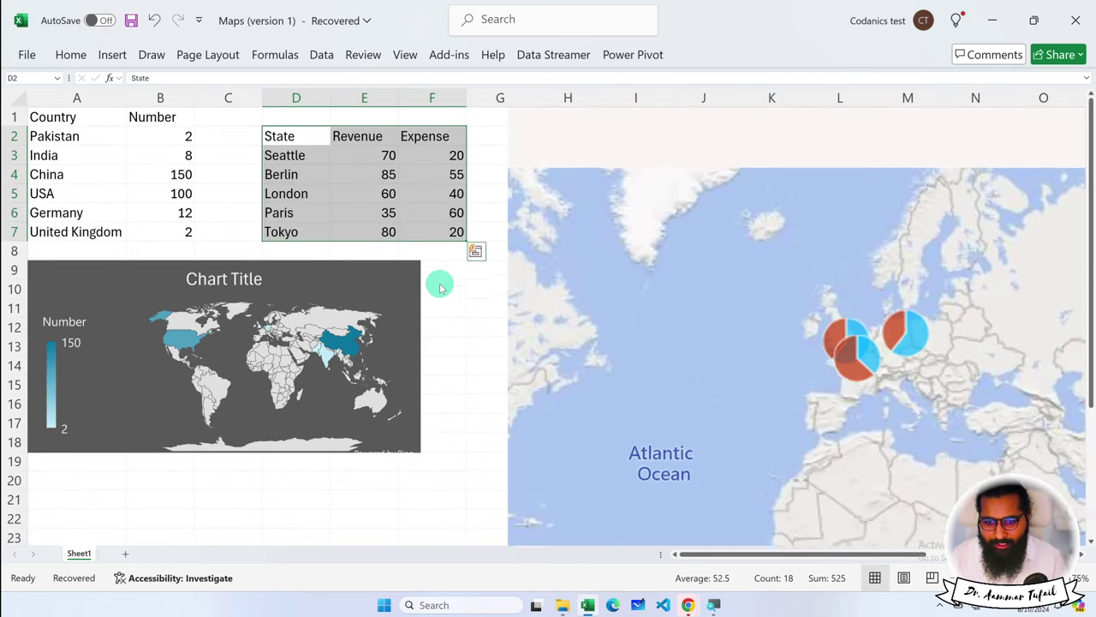
scroll(438, 282, "down", 1)
scroll(403, 282, "down", 1)
scroll(342, 272, "down", 1)
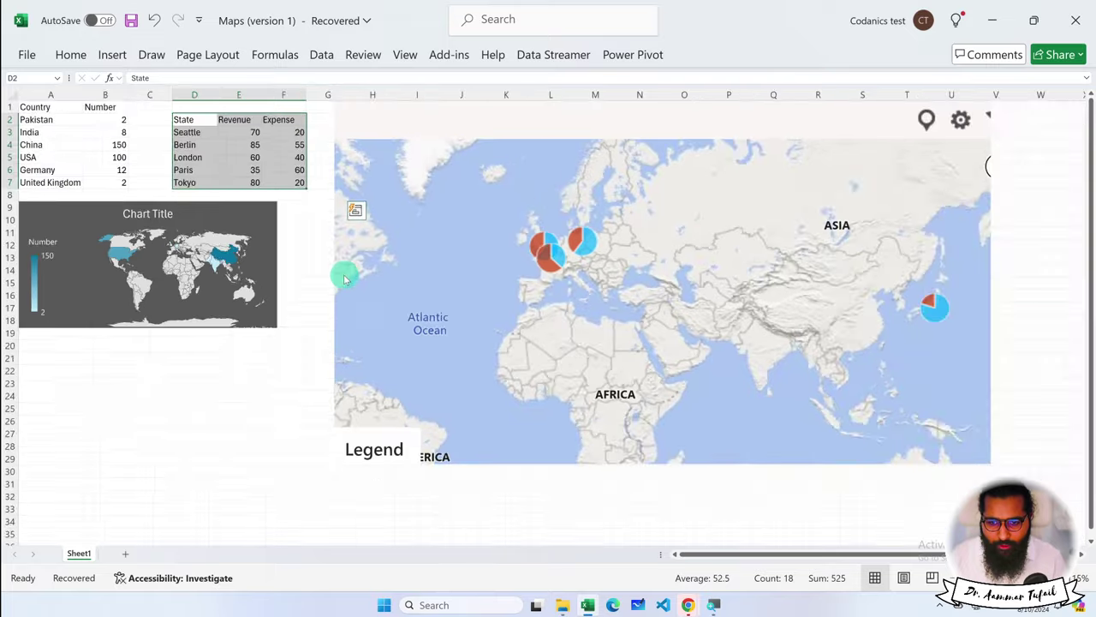
scroll(321, 272, "down", 1)
scroll(900, 260, "down", 2)
scroll(414, 254, "down", 1)
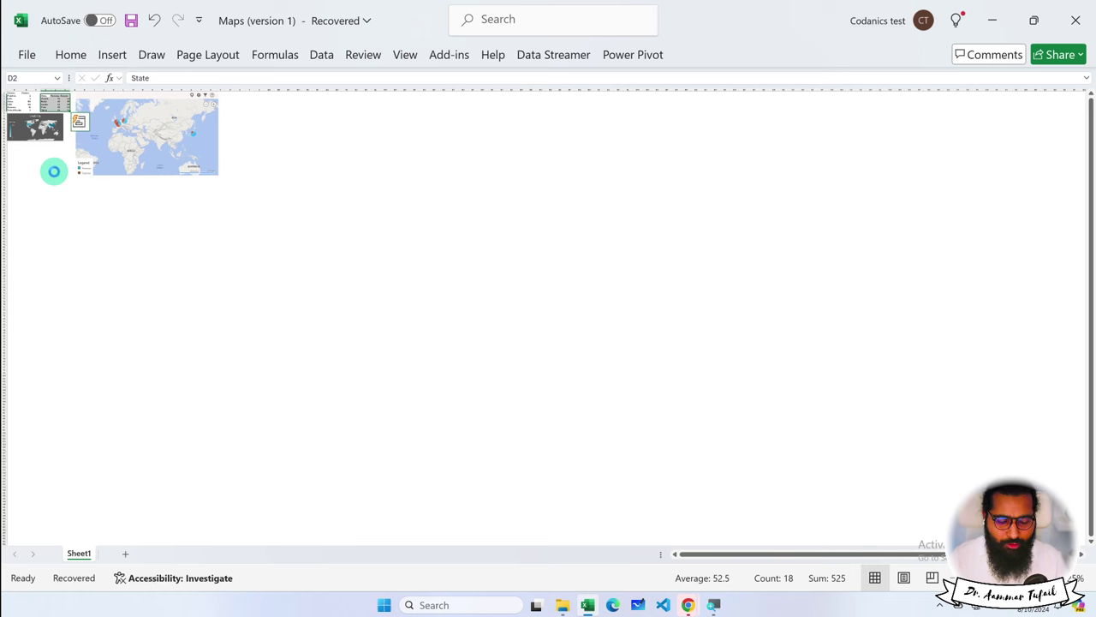
scroll(44, 152, "down", 2)
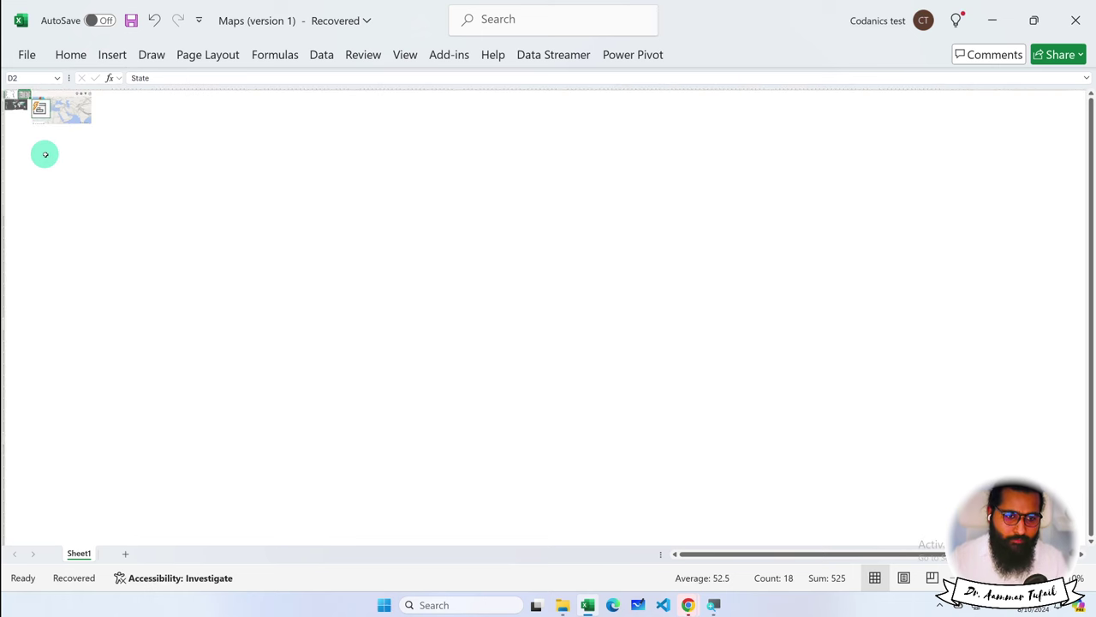
left_click(47, 141)
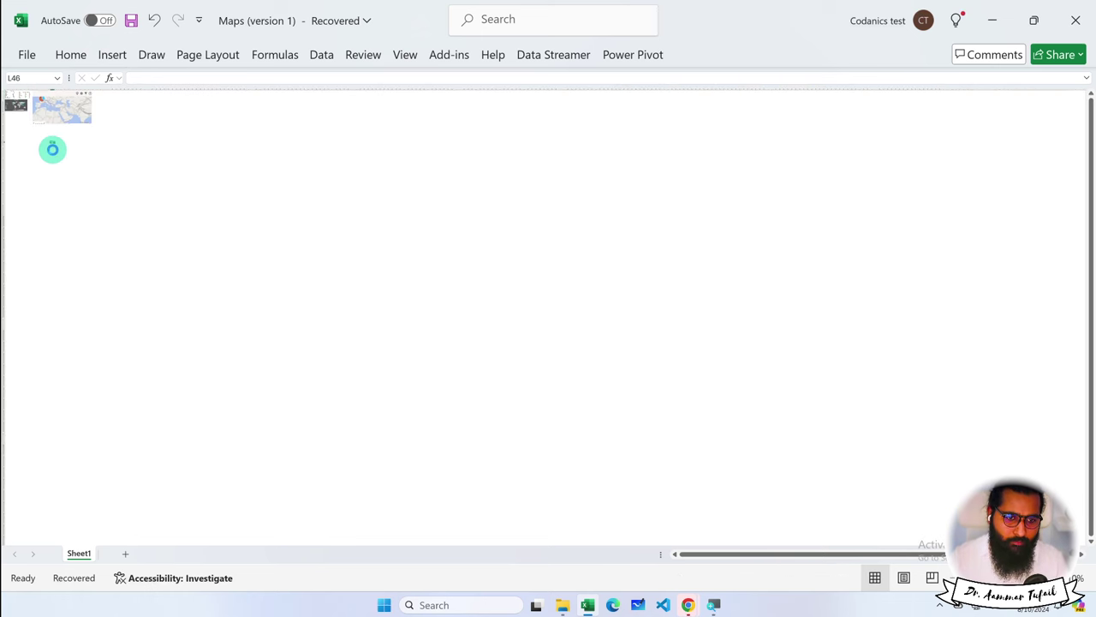
scroll(52, 149, "up", 2)
scroll(48, 147, "up", 3)
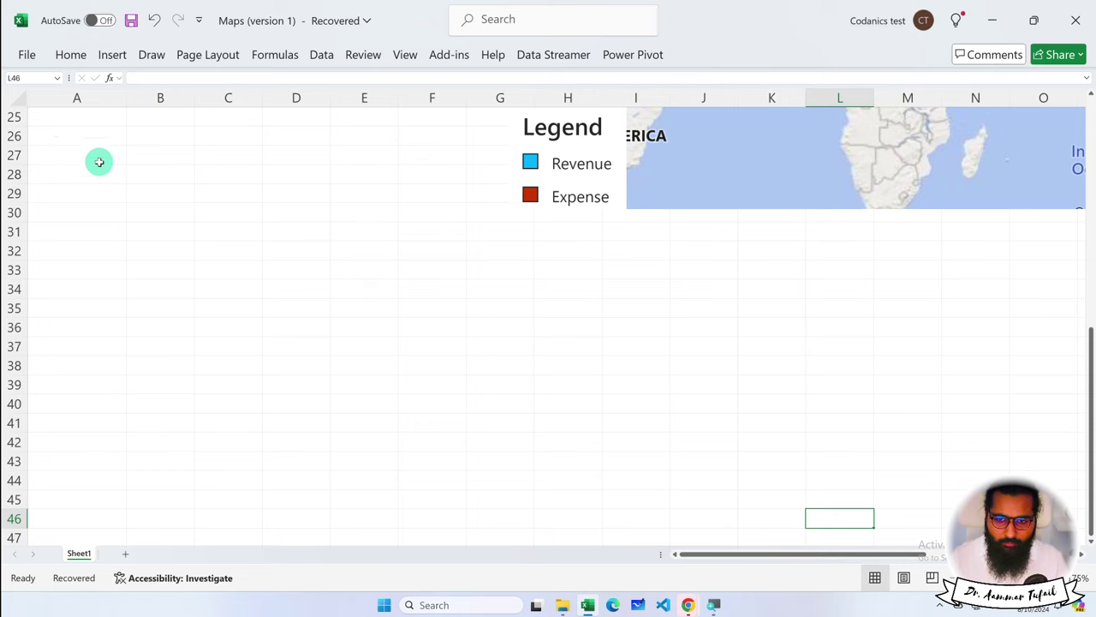
scroll(673, 328, "up", 6)
scroll(673, 328, "down", 3)
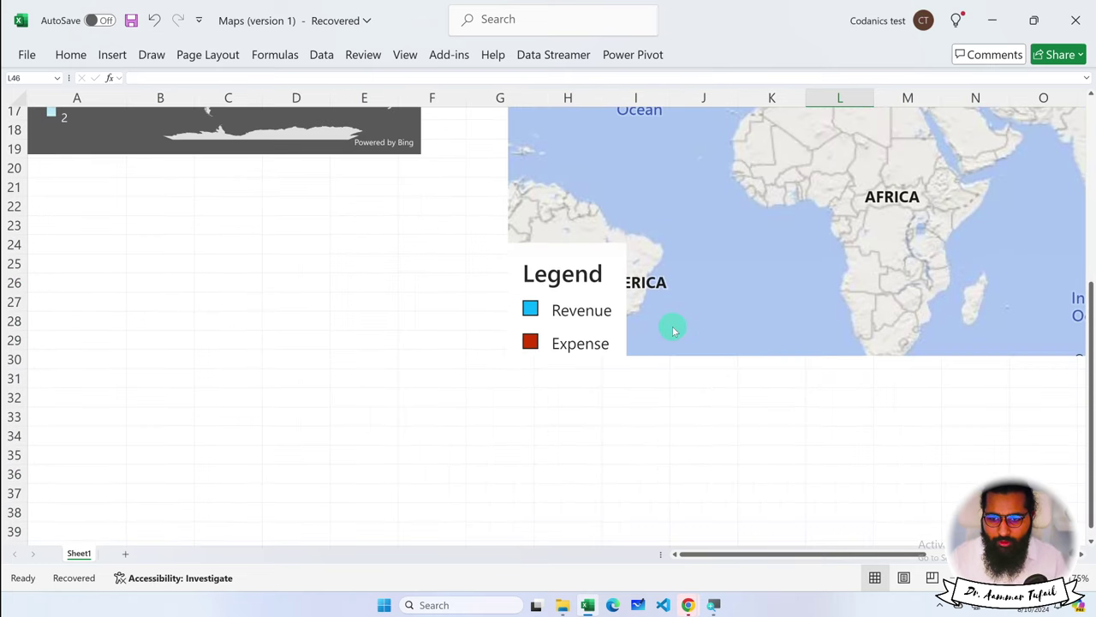
left_click_drag(1090, 380, 1092, 280)
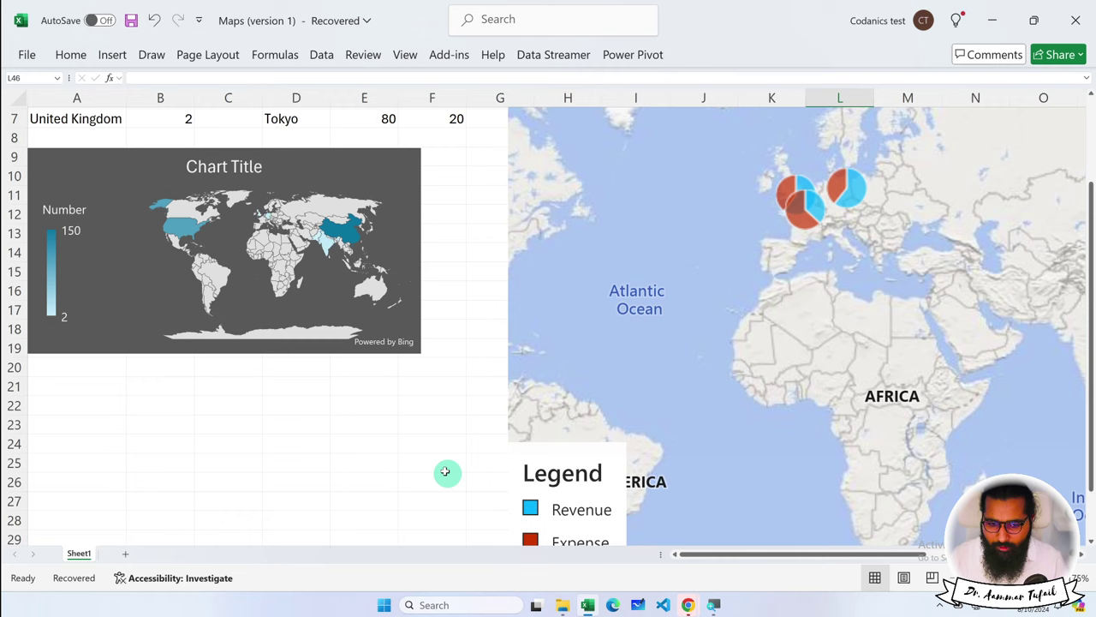
left_click(445, 469)
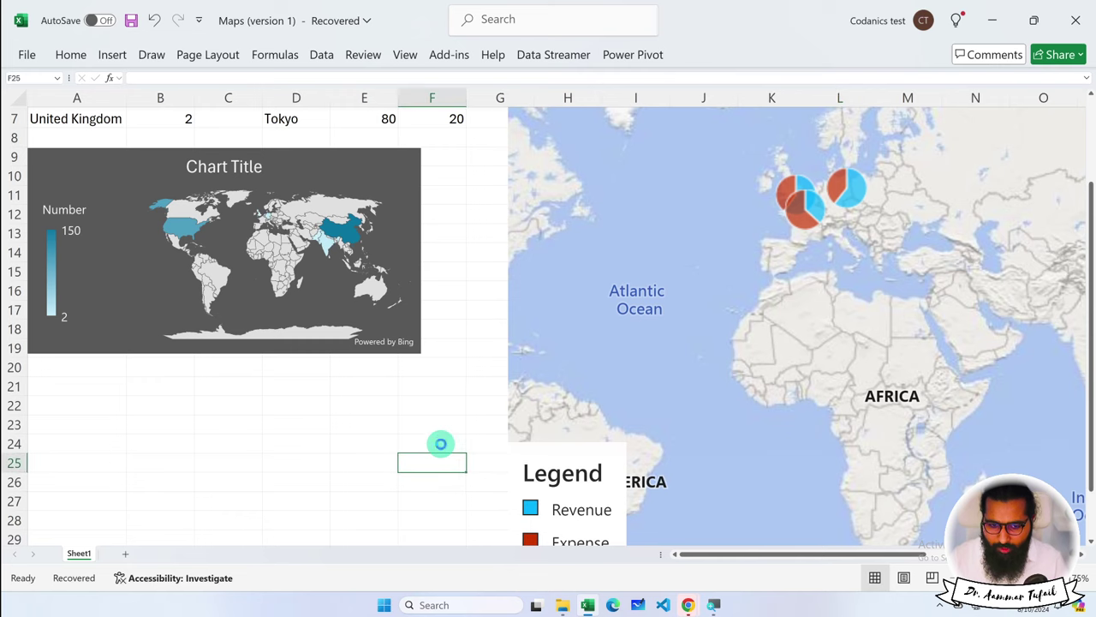
scroll(440, 443, "up", 2)
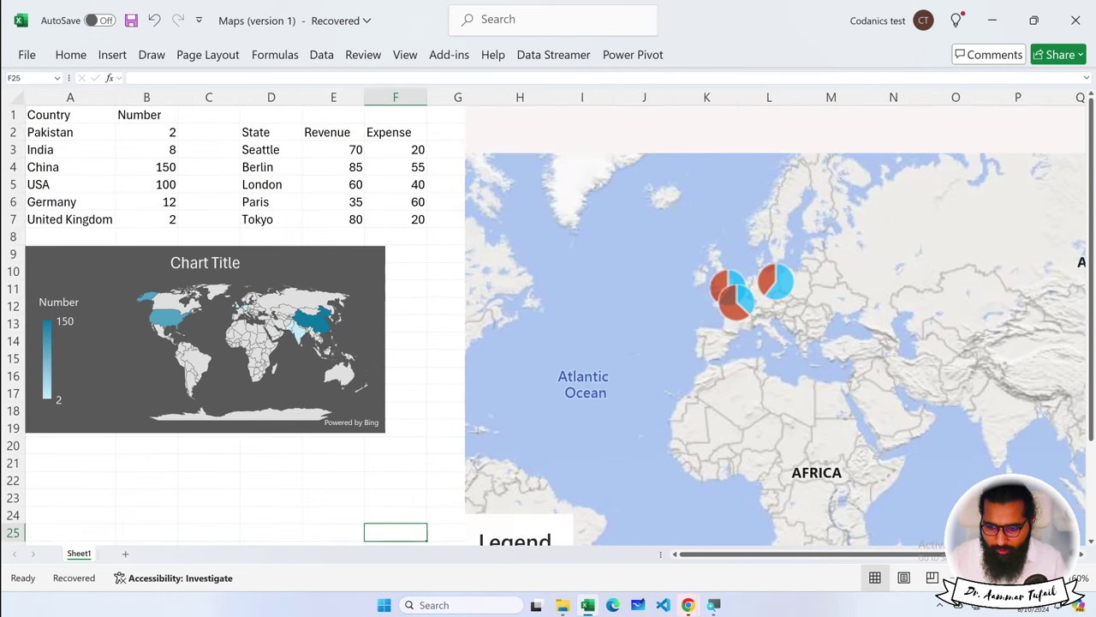
scroll(651, 342, "down", 2)
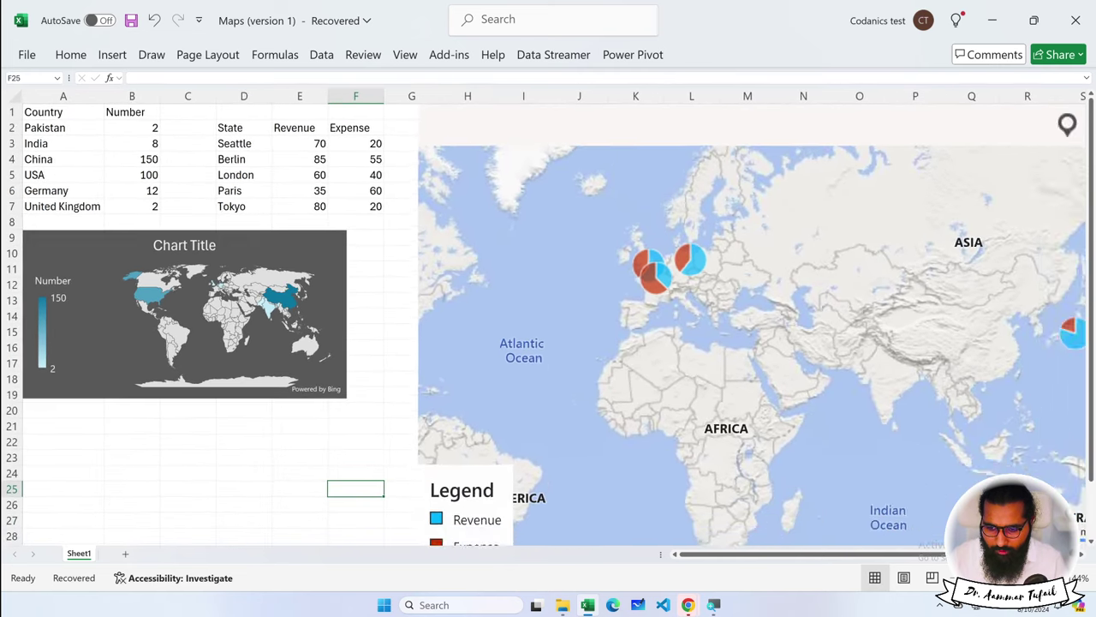
scroll(548, 316, "down", 3)
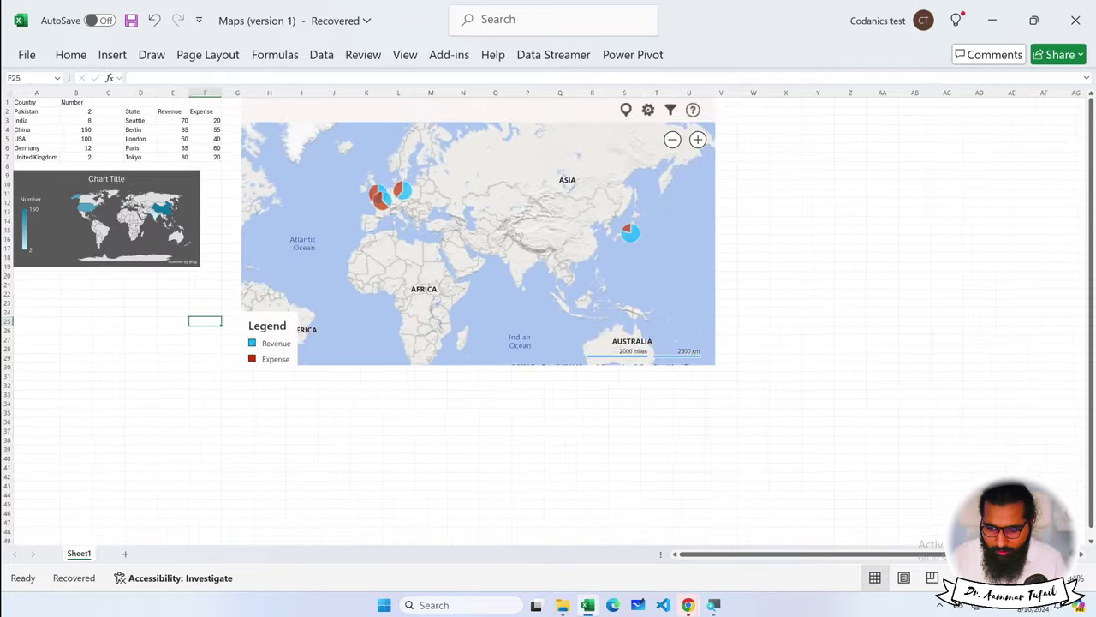
scroll(548, 317, "up", 1)
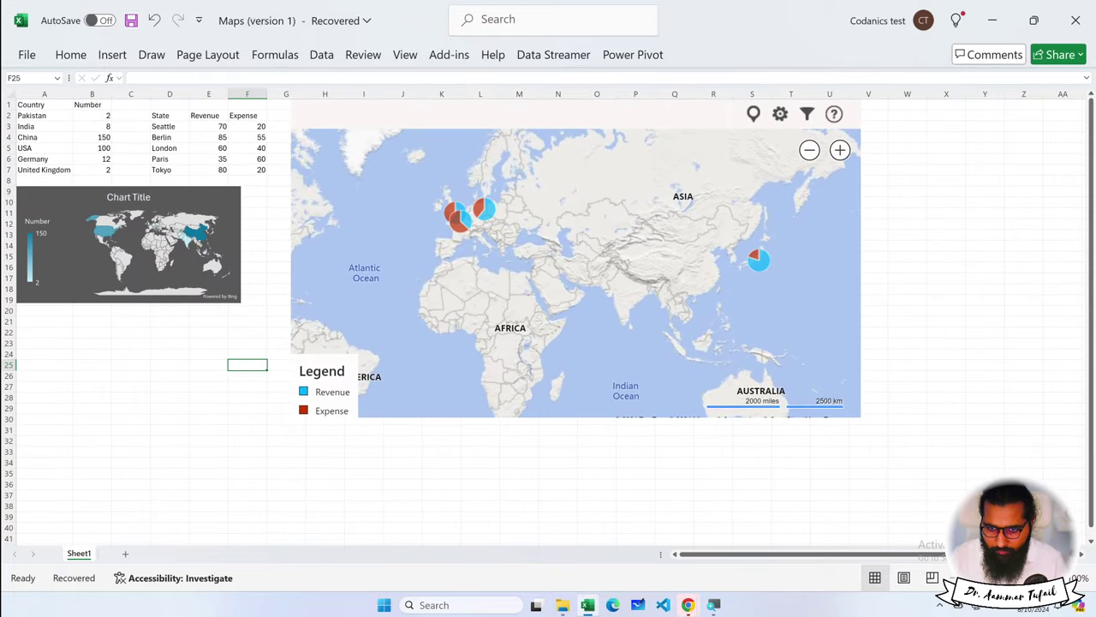
- Set the Bing map to show circles over Bird's Eye aerial imagery
left_click(777, 117)
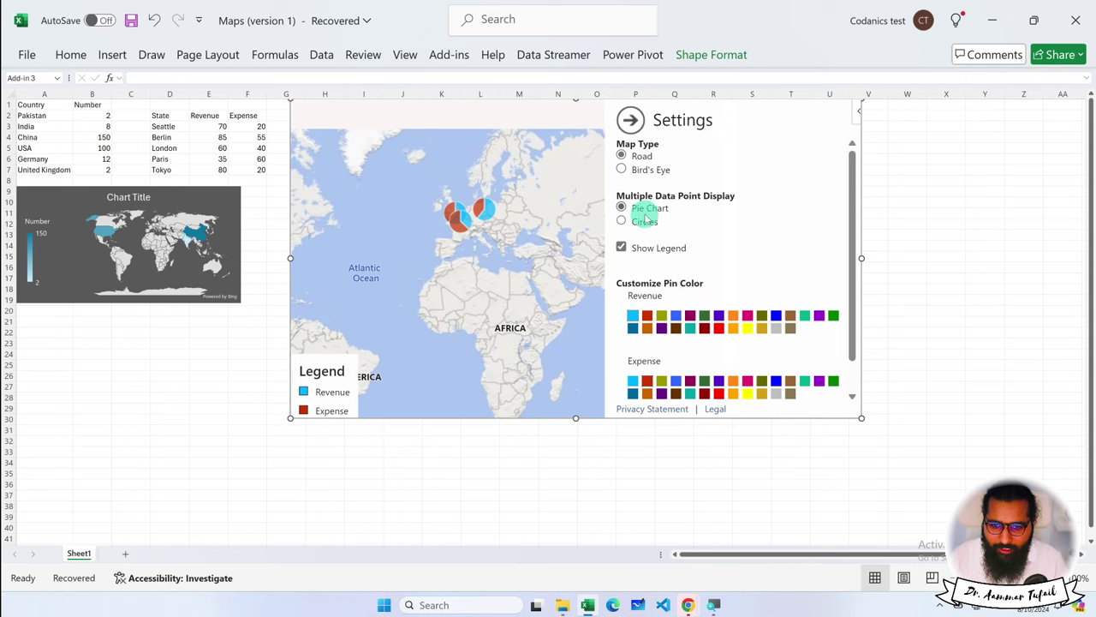
left_click(636, 222)
left_click(635, 169)
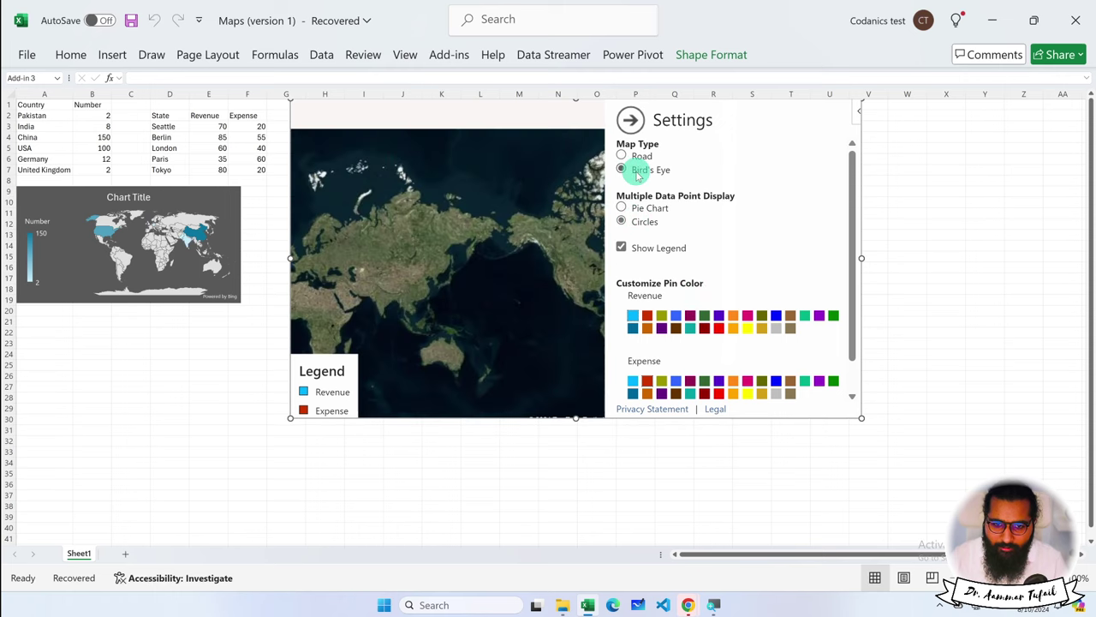
left_click(638, 125)
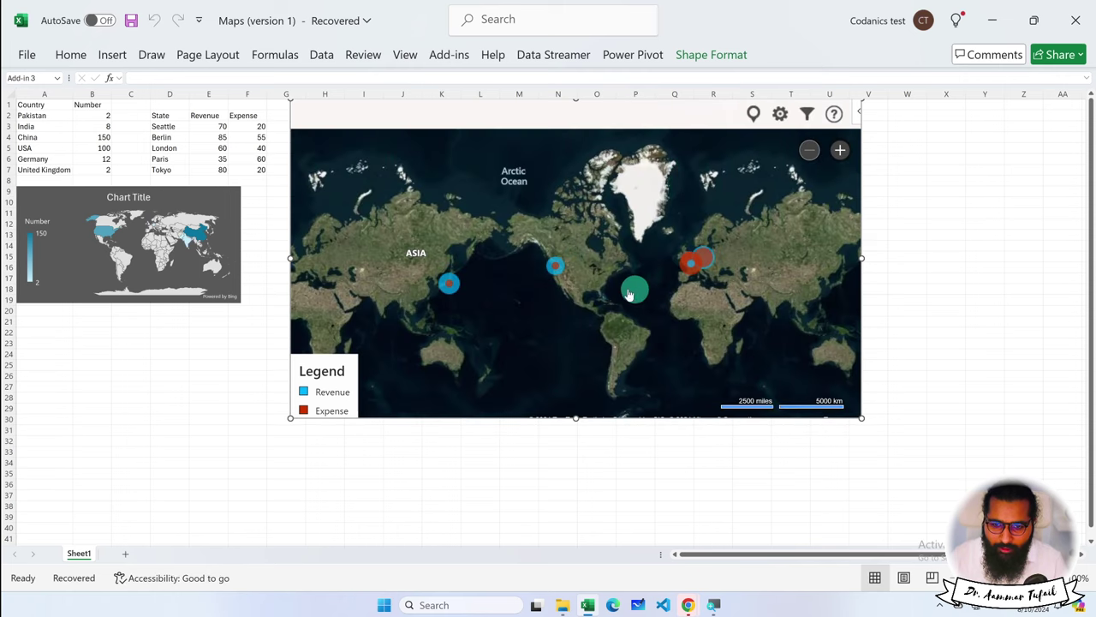
- Point the Bing map's data range at the Country and Number cells A1:B7
left_click(808, 118)
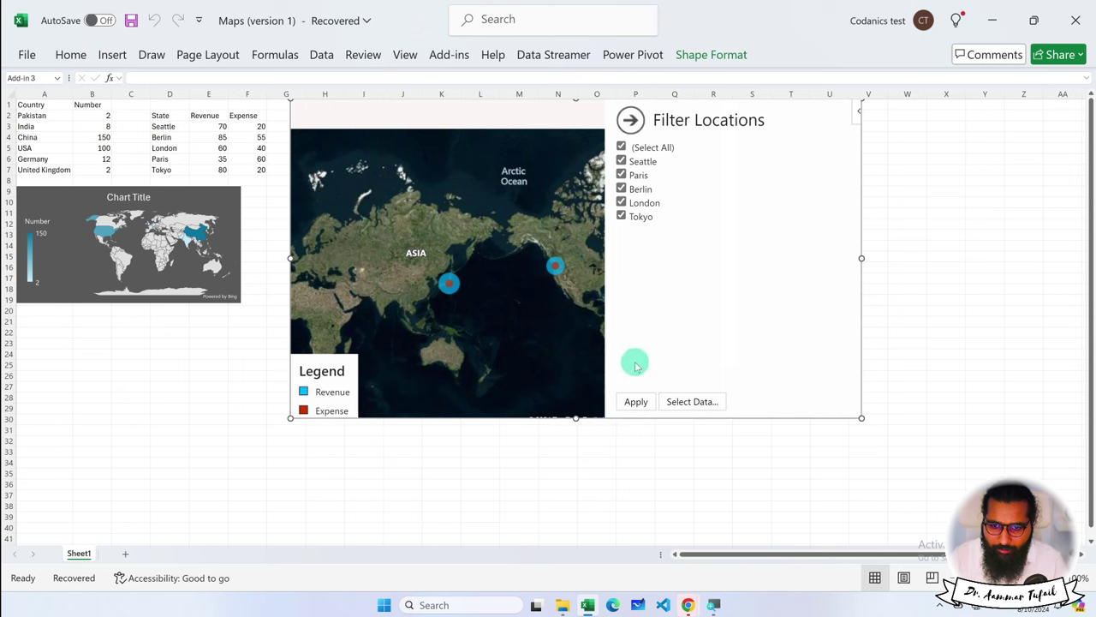
left_click(631, 119)
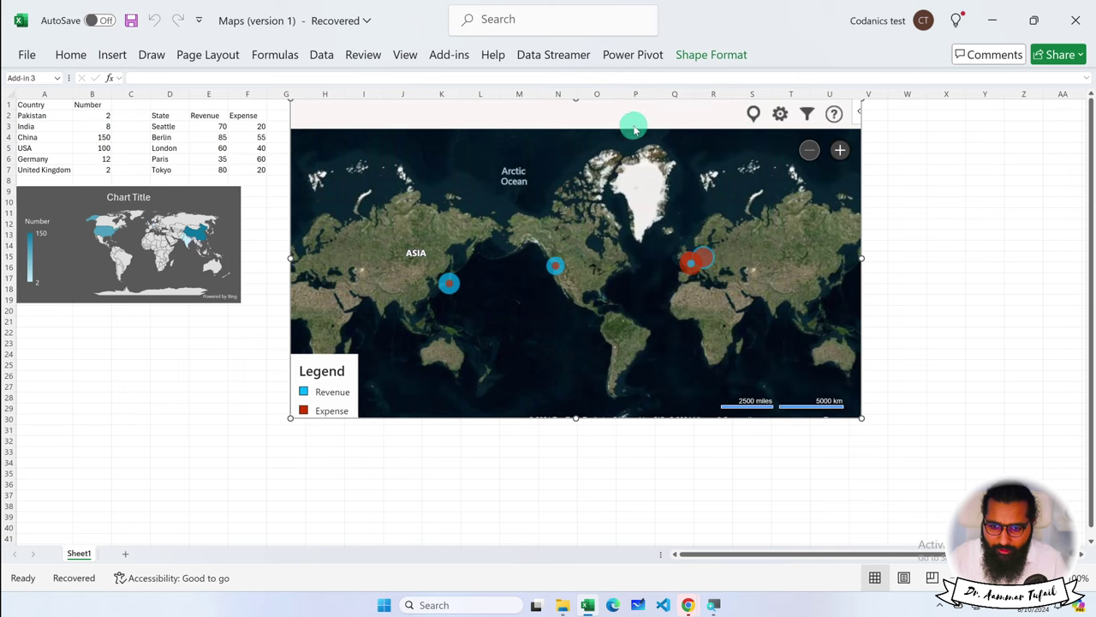
left_click(807, 114)
left_click(690, 403)
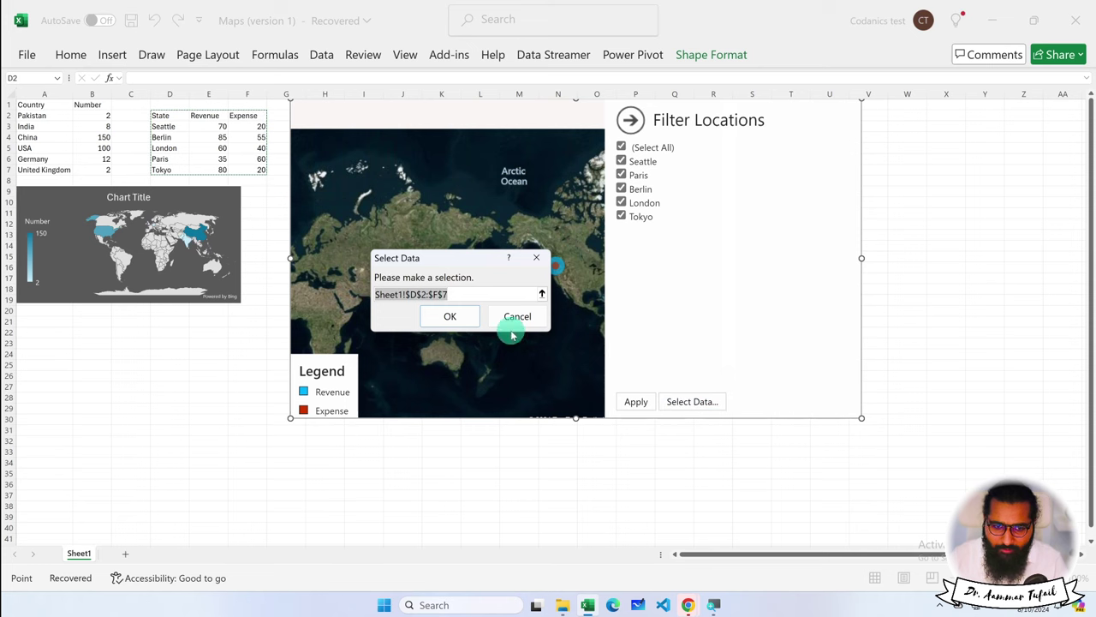
left_click_drag(40, 105, 90, 166)
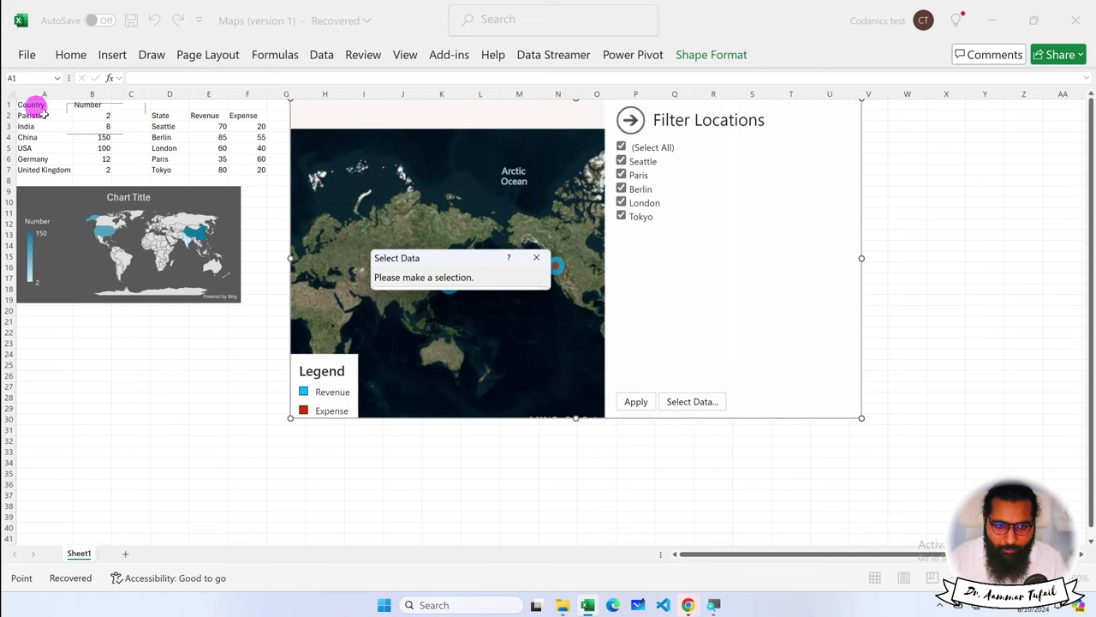
left_click(445, 314)
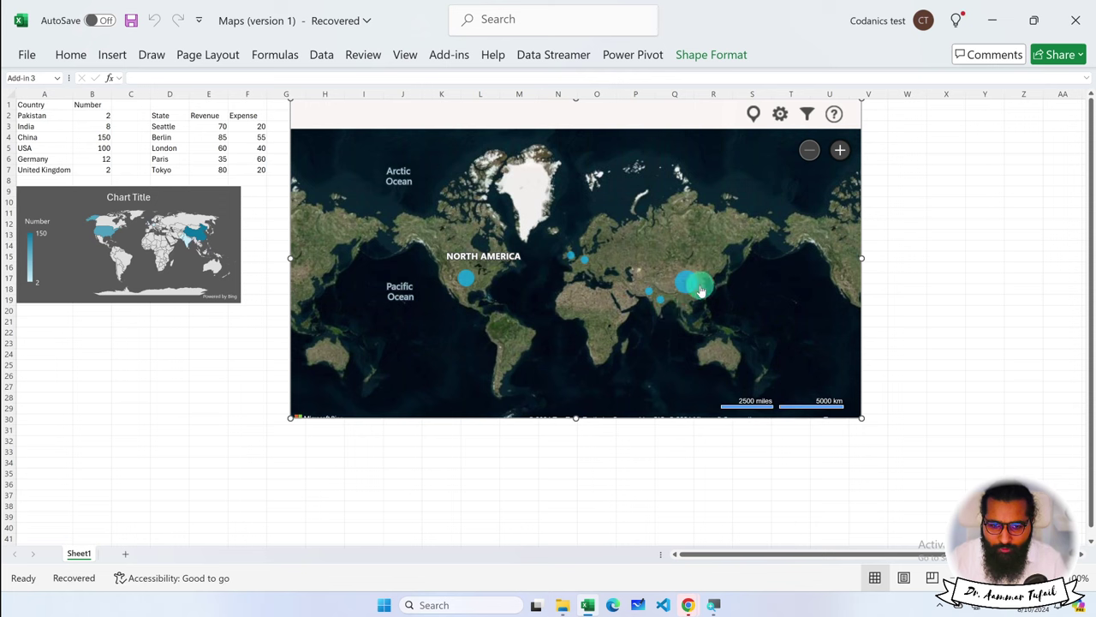
left_click(48, 116)
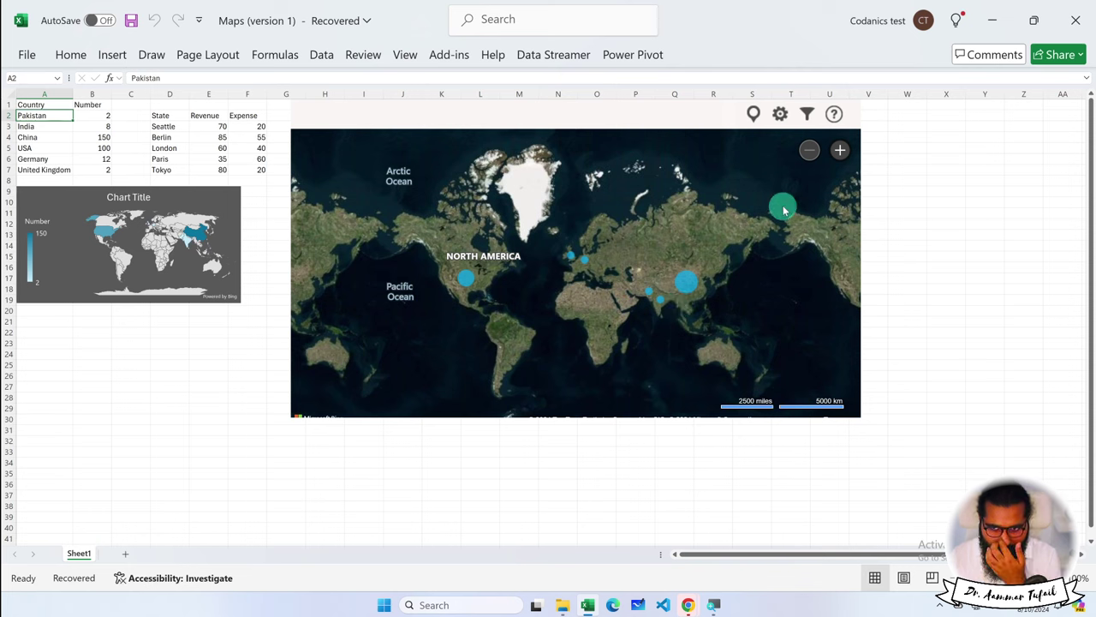
- Switch the Bing map type to Road, keeping data points shown as circles
left_click(781, 114)
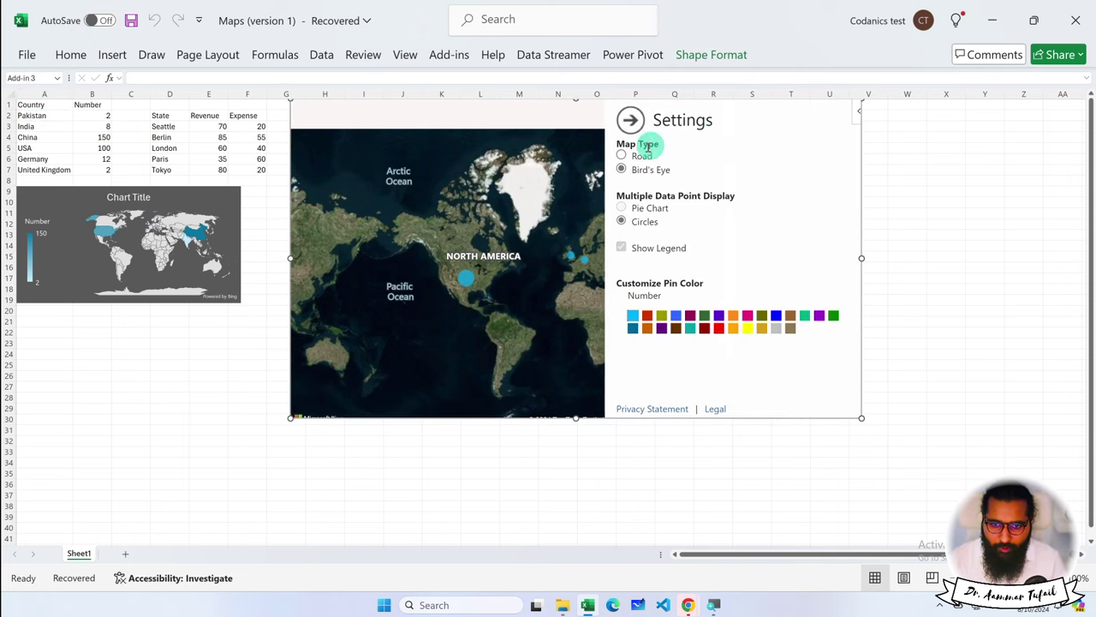
left_click(622, 155)
left_click(635, 222)
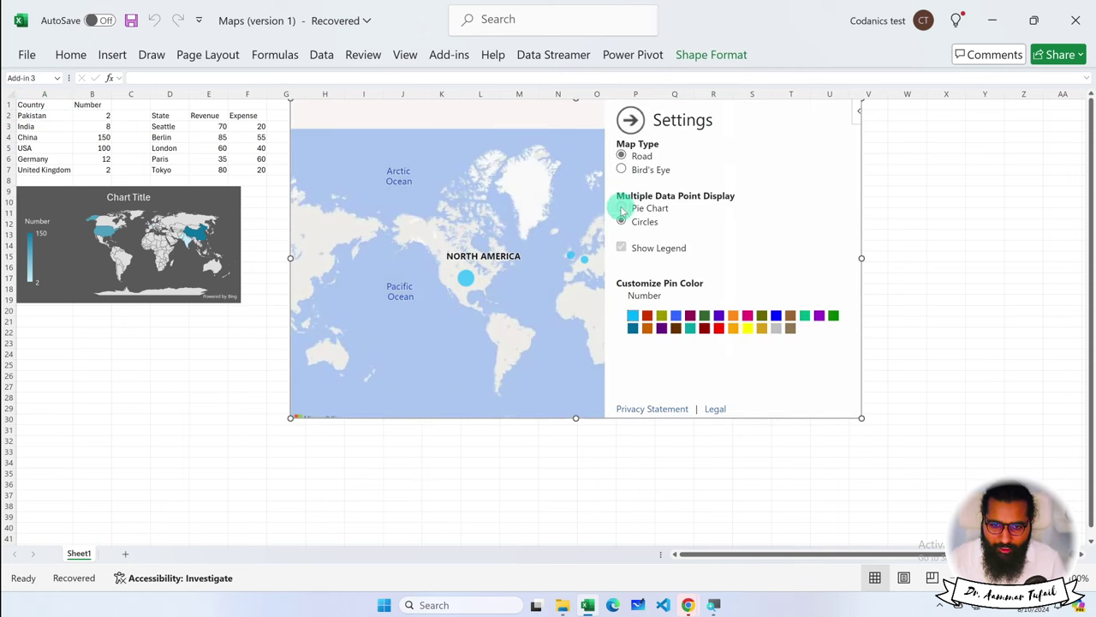
left_click(647, 218)
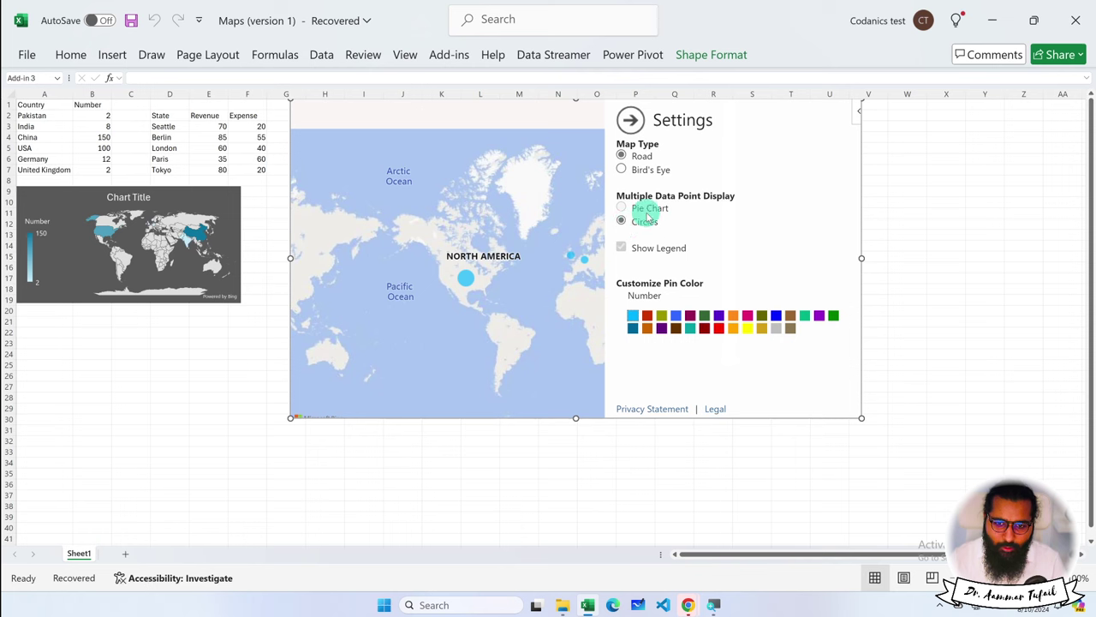
left_click(630, 120)
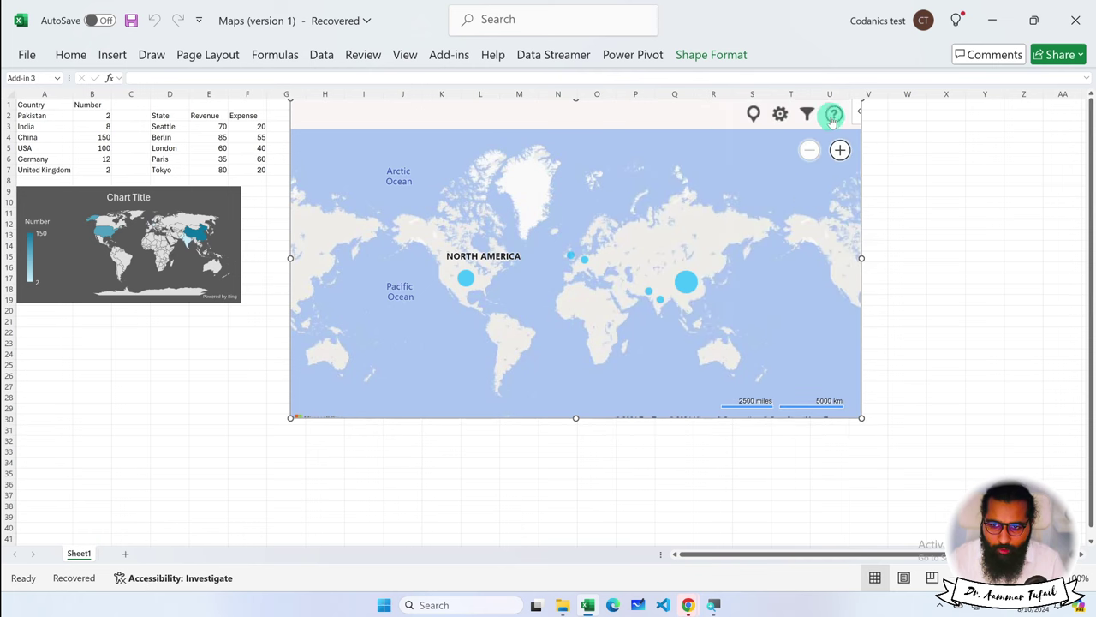
- Delete the Bing Maps add-in, then undo to restore it
left_click(858, 116)
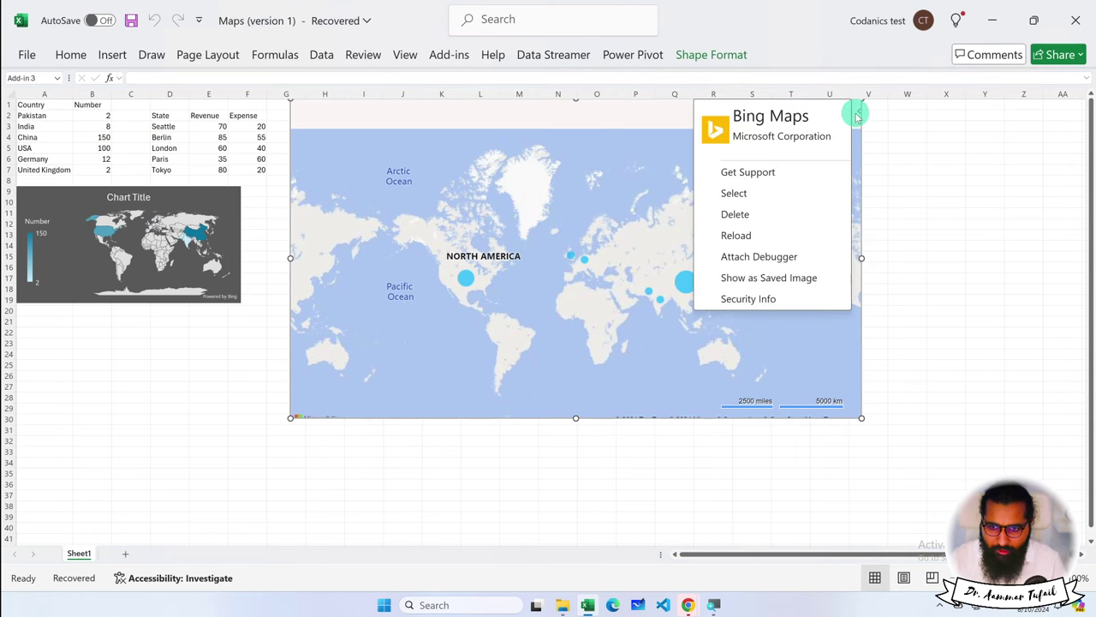
left_click(792, 220)
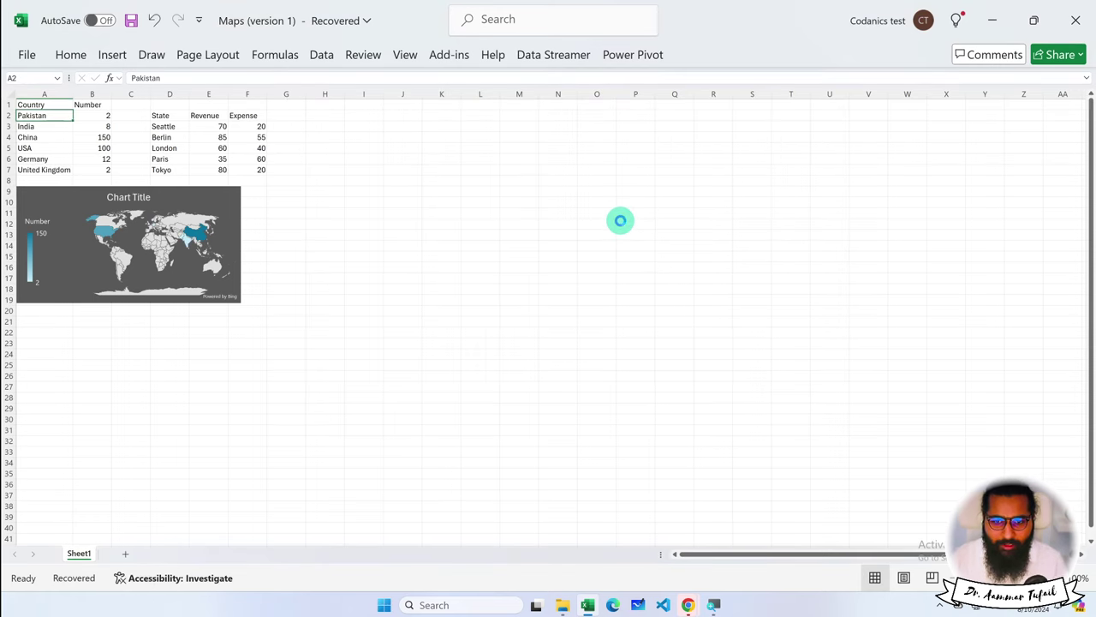
key("ctrl+z")
left_click(68, 54)
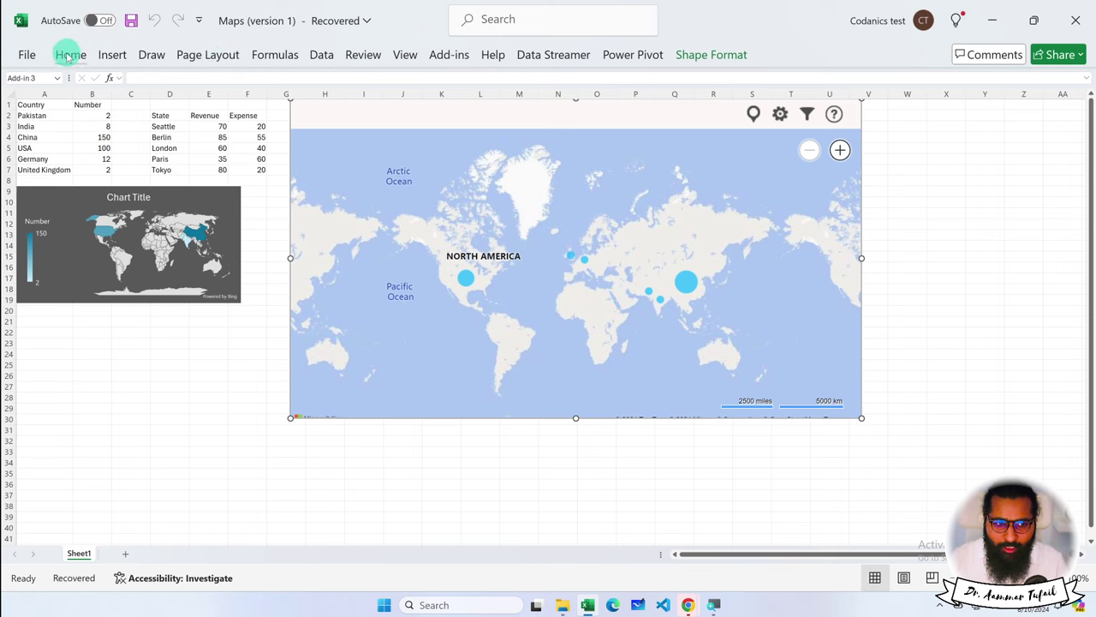
- Search add-ins for 'maps', insert Geographic heat map, and dismiss its load error
left_click(69, 55)
left_click(974, 96)
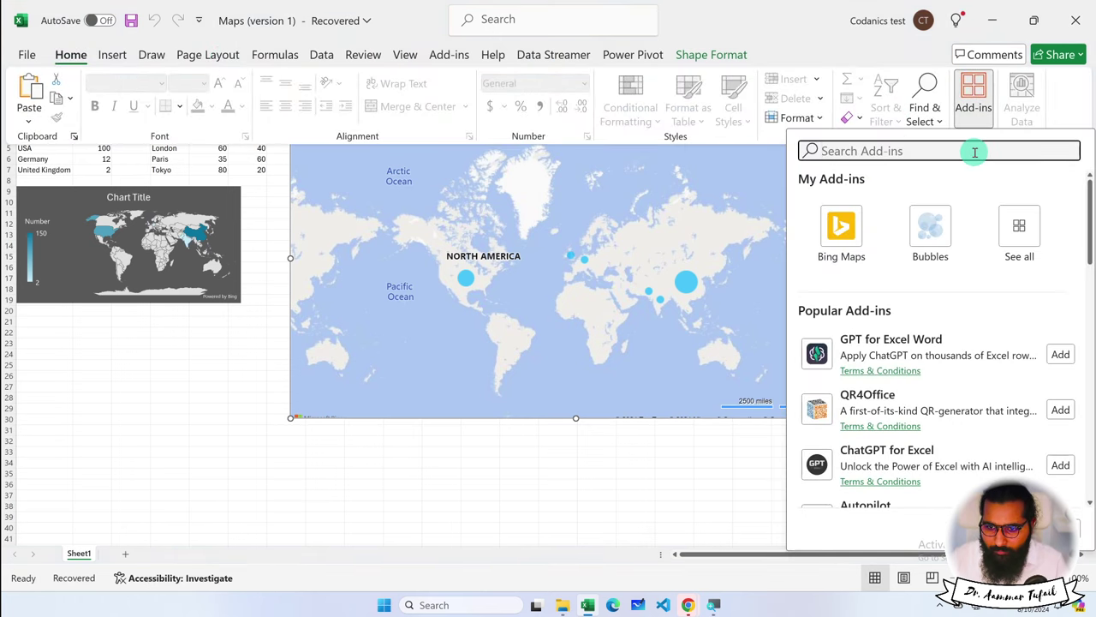
type("maps")
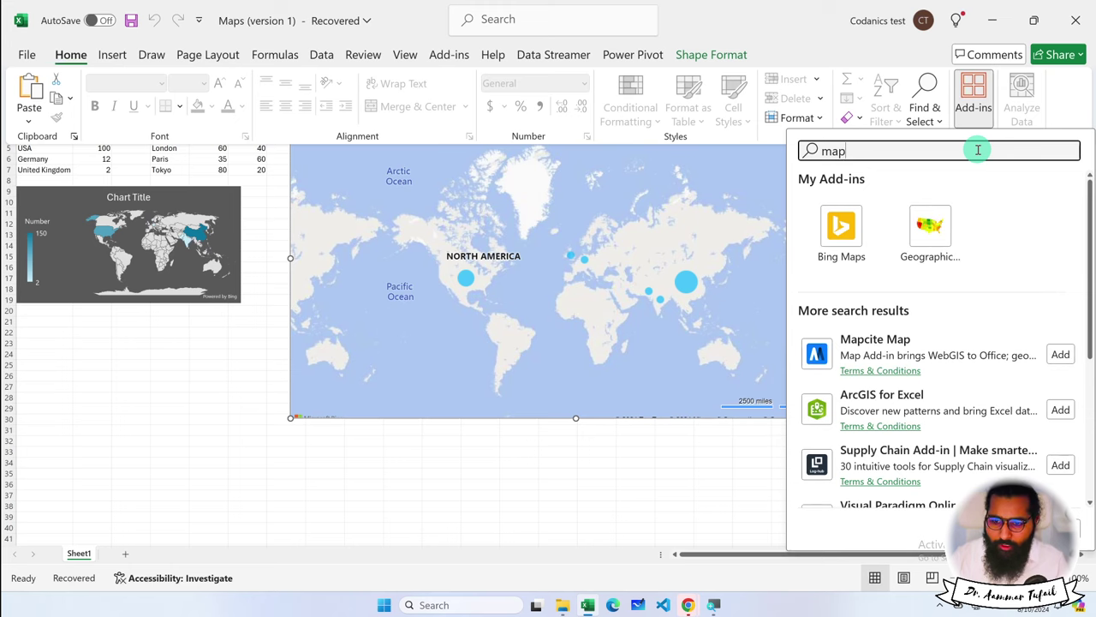
left_click(936, 227)
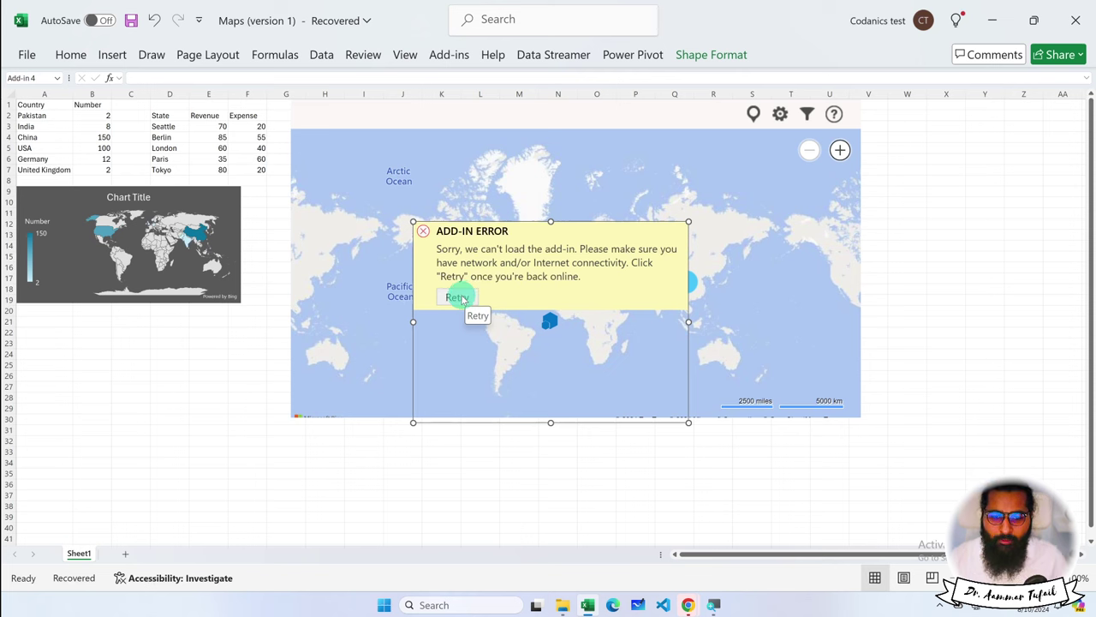
left_click(459, 299)
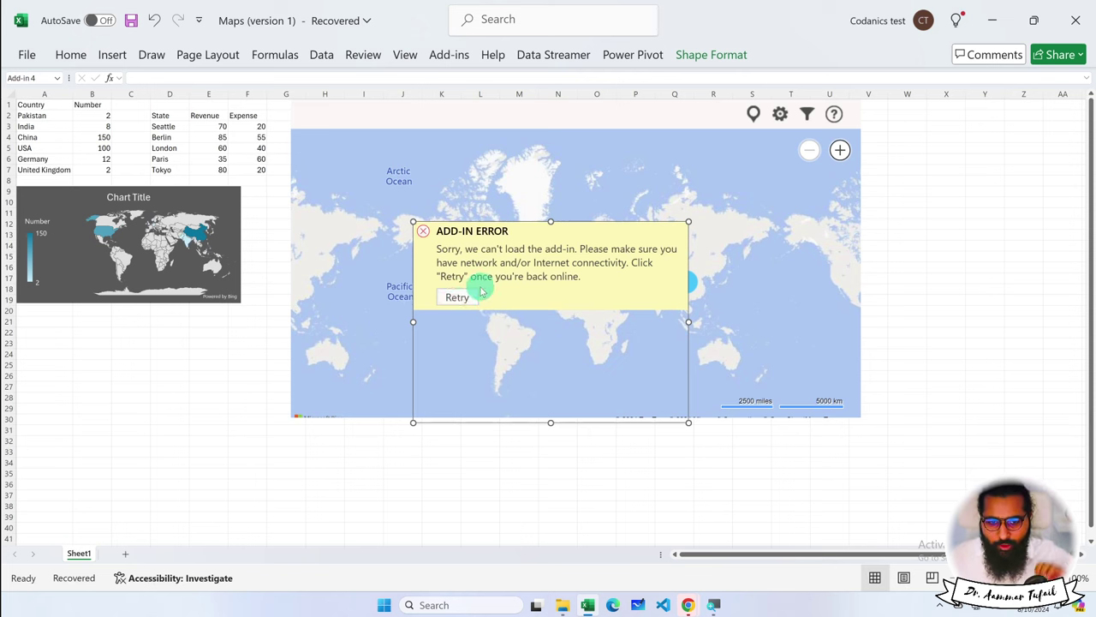
left_click(463, 299)
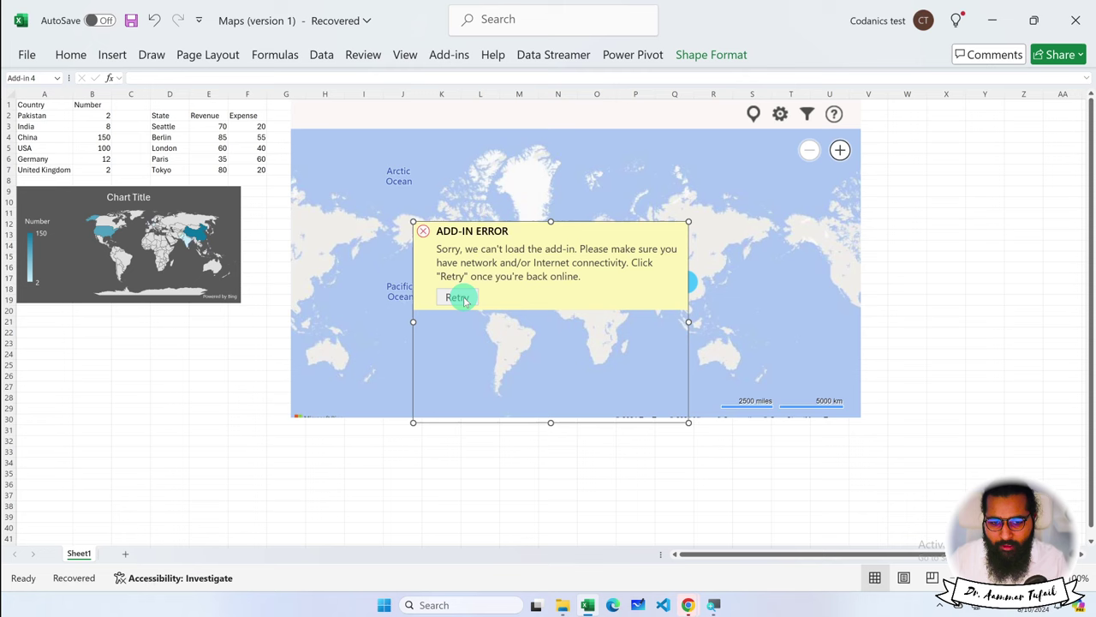
left_click(426, 233)
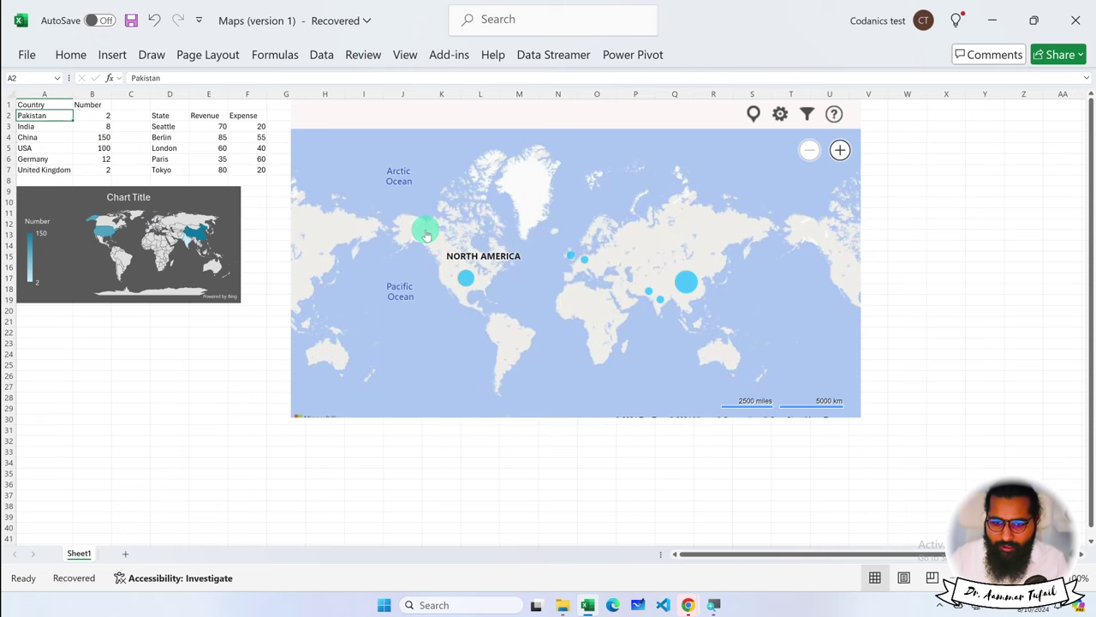
- Search the add-ins store again for 'map' and scroll through the results
left_click(70, 54)
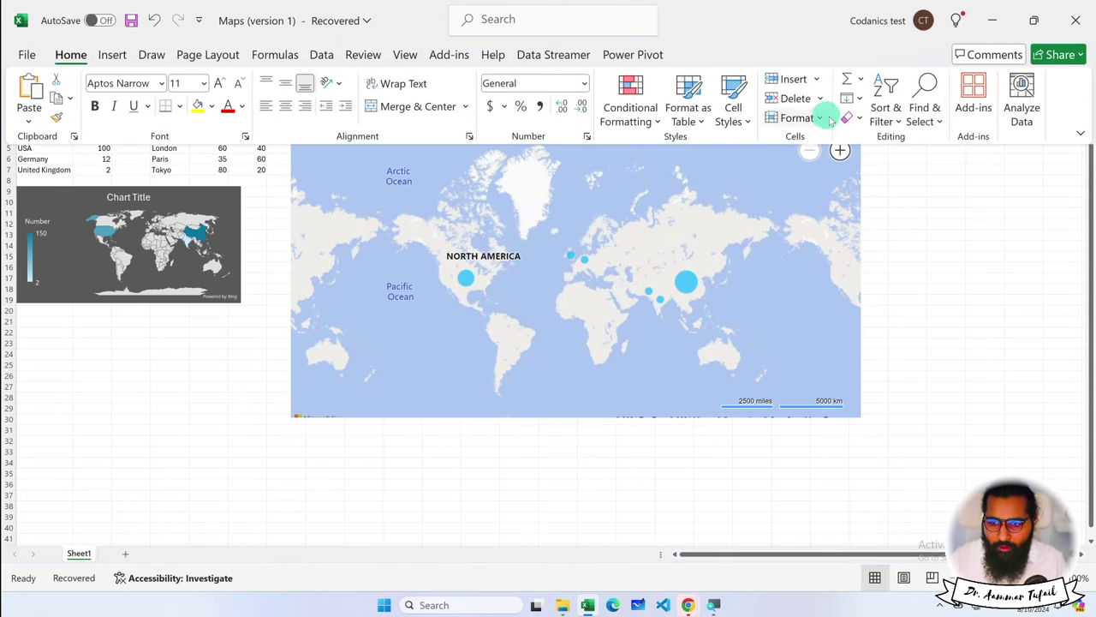
left_click(973, 96)
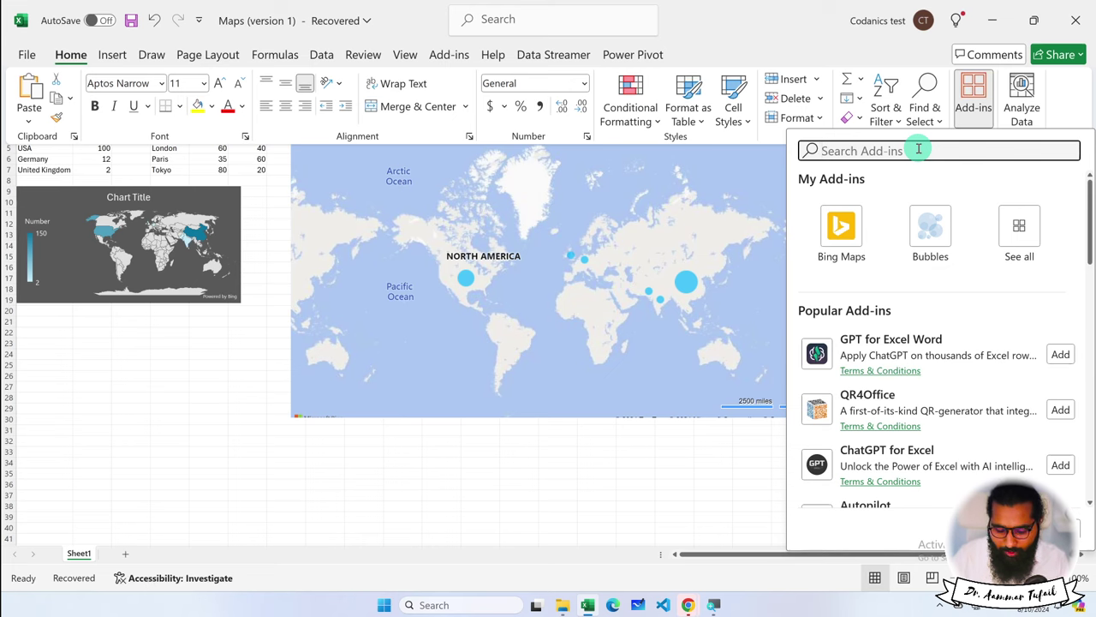
type("map")
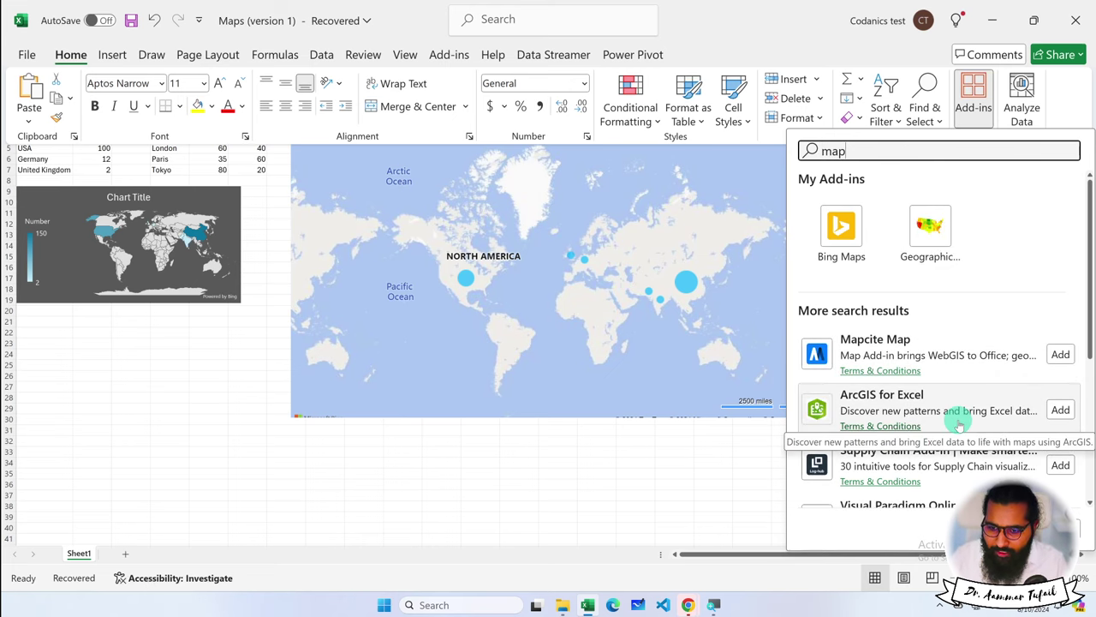
scroll(973, 413, "down", 1)
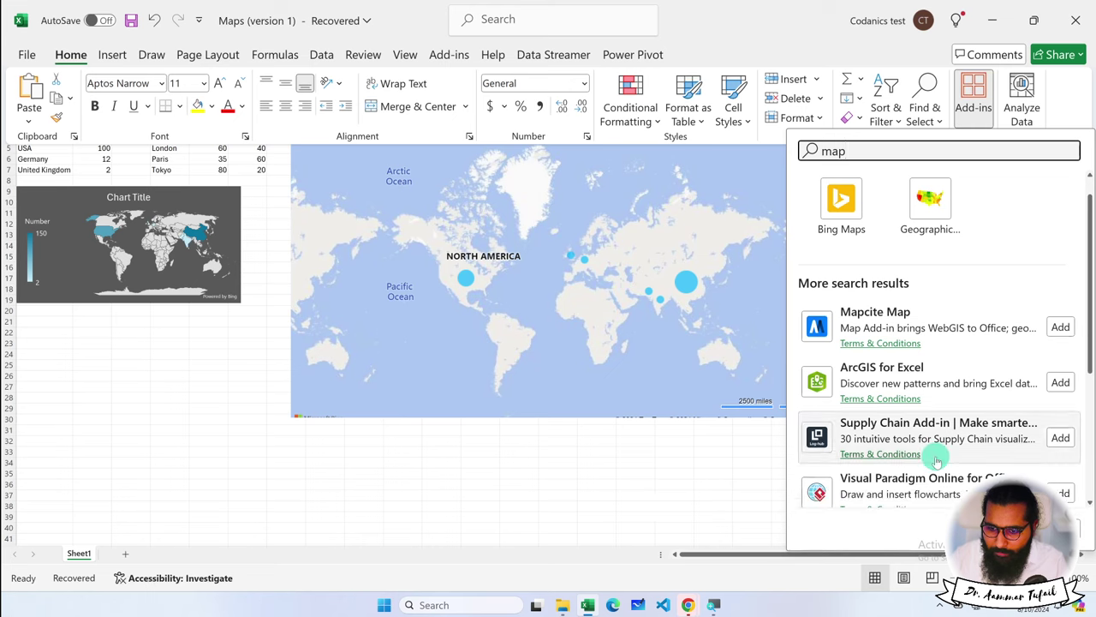
scroll(985, 449, "down", 1)
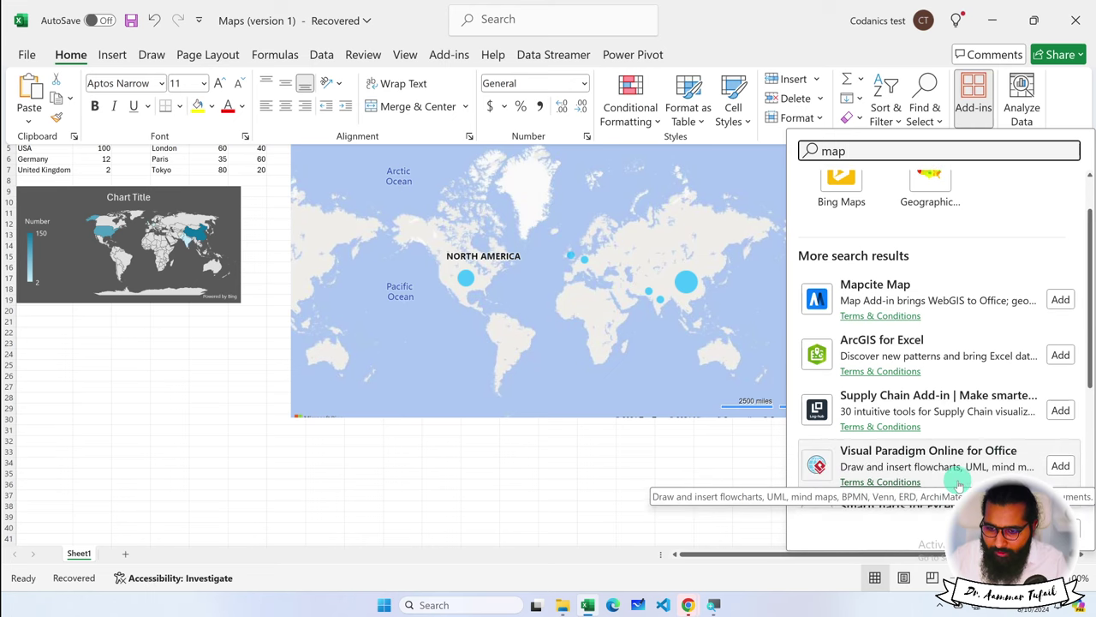
scroll(956, 475, "down", 1)
scroll(973, 463, "down", 1)
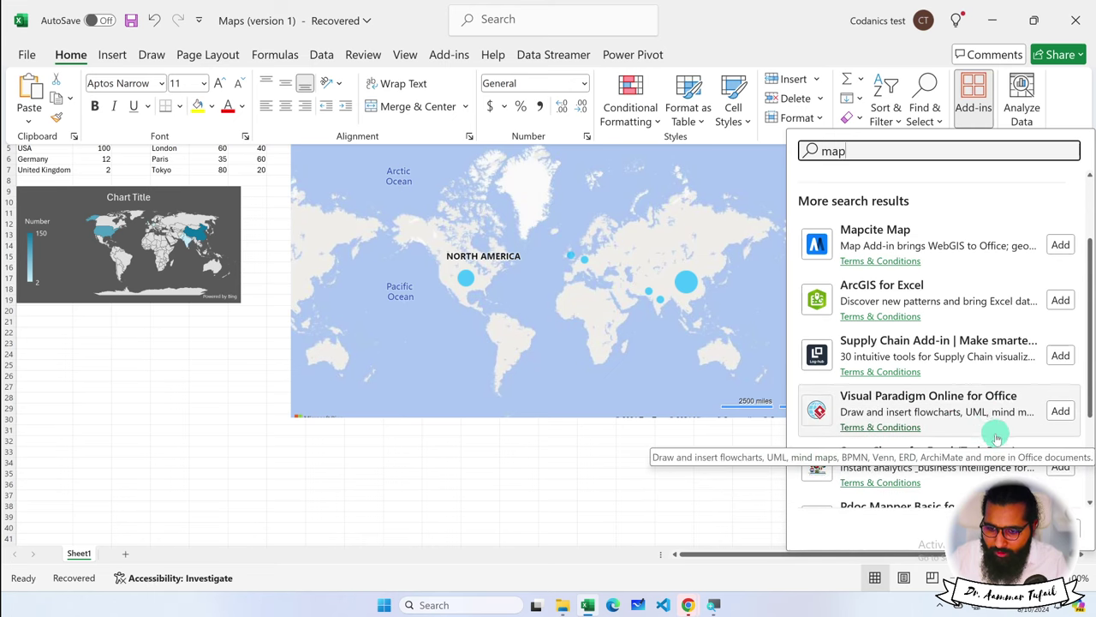
scroll(996, 445, "down", 4)
scroll(939, 403, "down", 2)
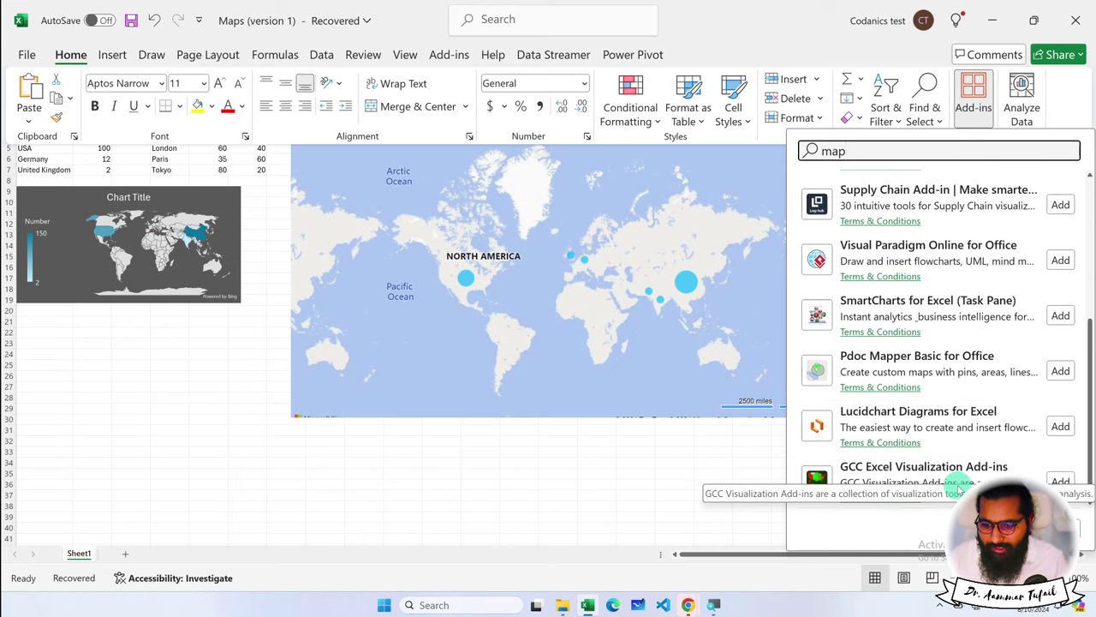
- Close the add-ins pane and zoom the Bing map in on Pakistan
left_click(631, 447)
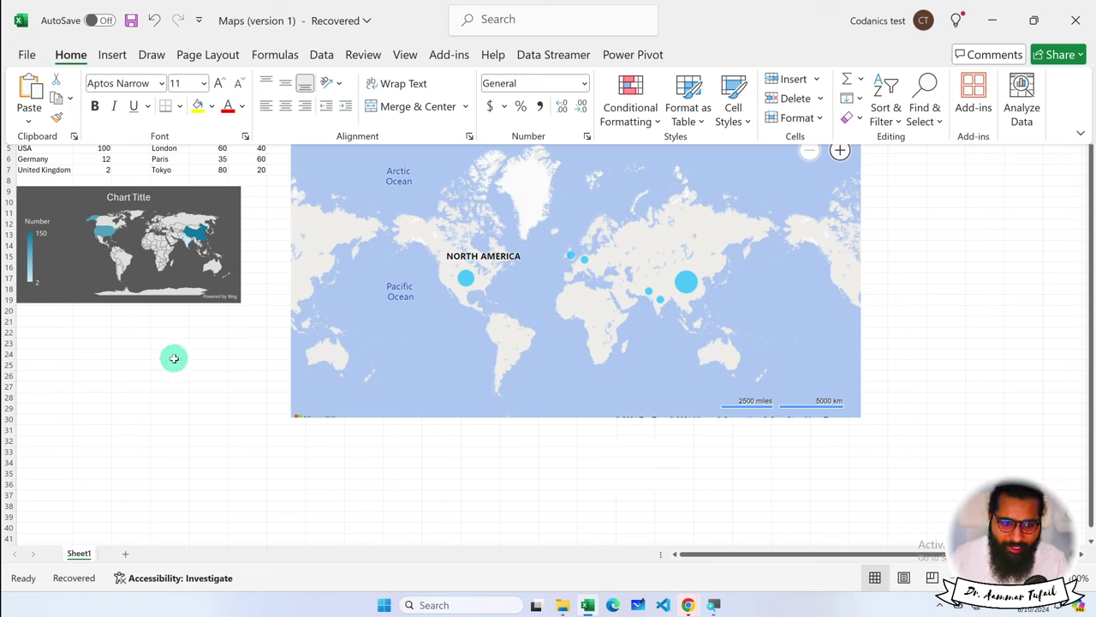
left_click(351, 299)
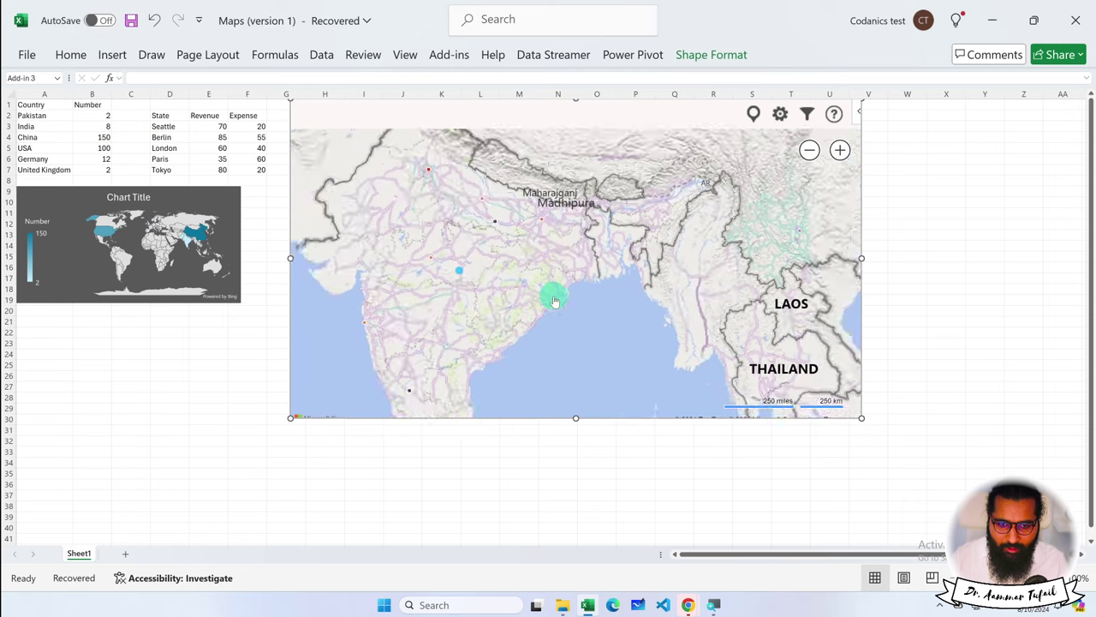
double_click(477, 313)
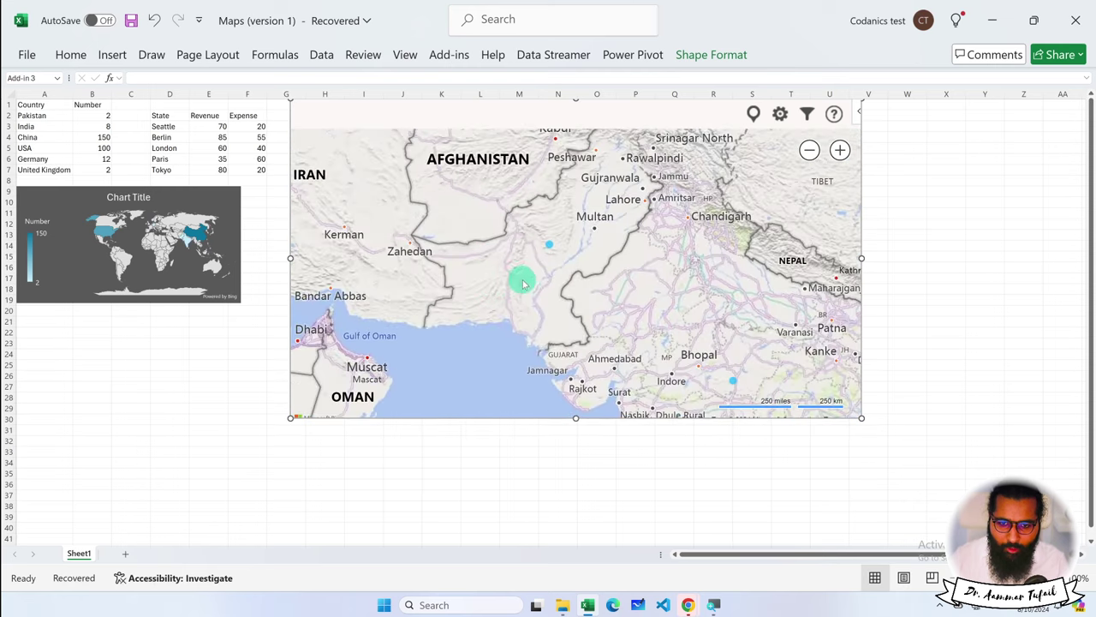
- Select the country names in A2:A7
left_click(57, 170)
left_click_drag(42, 129, 40, 167)
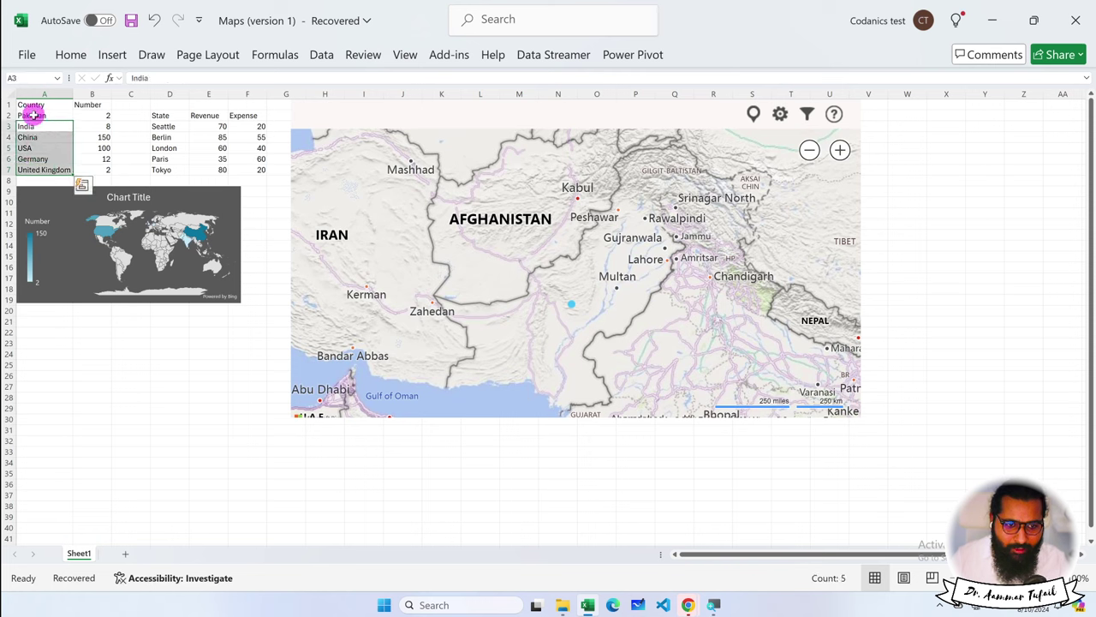
left_click_drag(33, 115, 34, 167)
- Enter Faisalabad in A2 and clear the remaining country names from A3:A7
type("F")
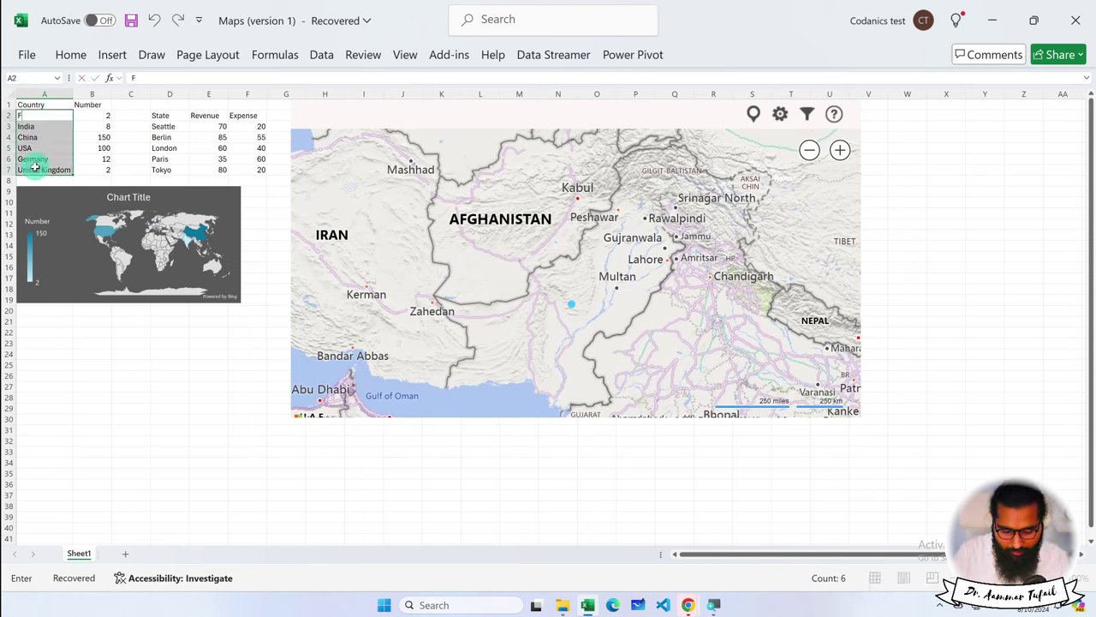
key("Return")
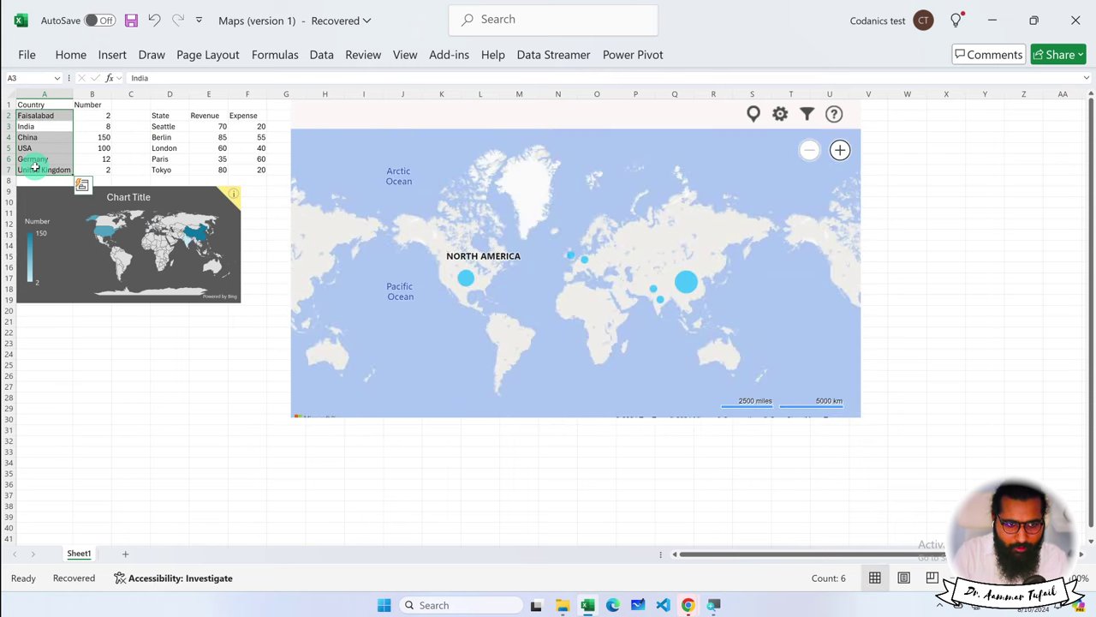
left_click_drag(39, 127, 45, 169)
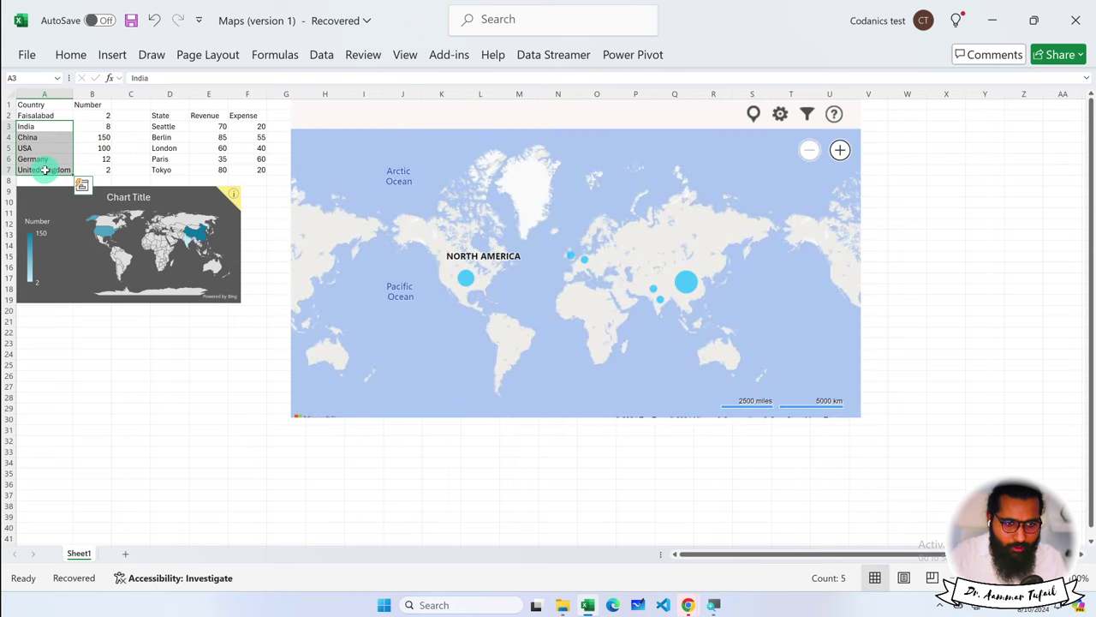
key("Delete")
key("Up")
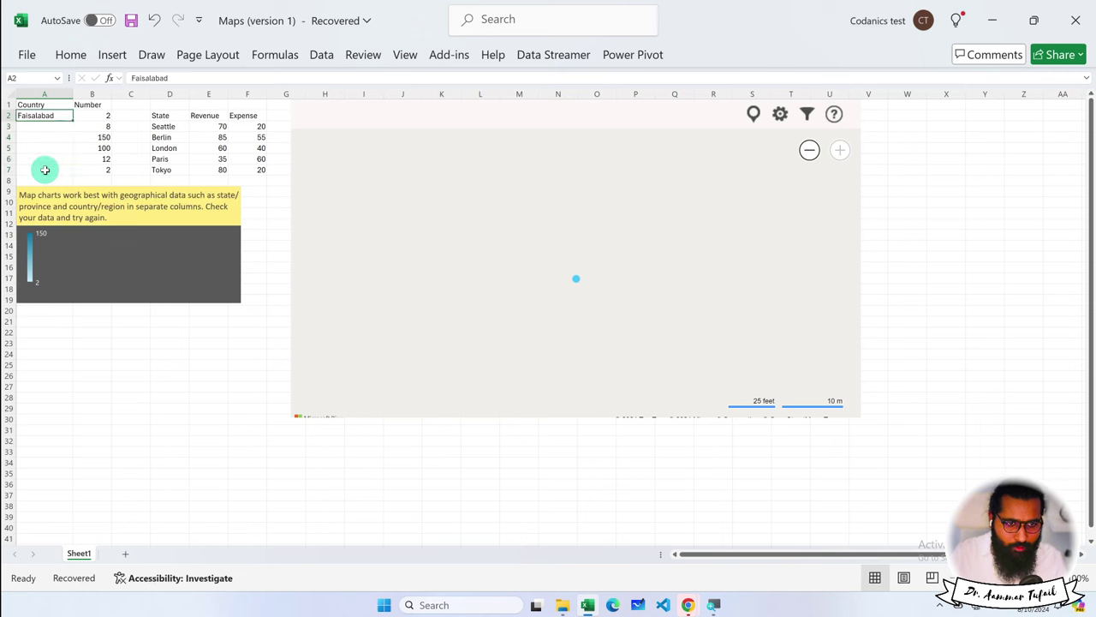
key("Down")
- Enter lahore, Karachi, Islamabad, Dehli, Amritsar and Quetta into A3:A8
type("I")
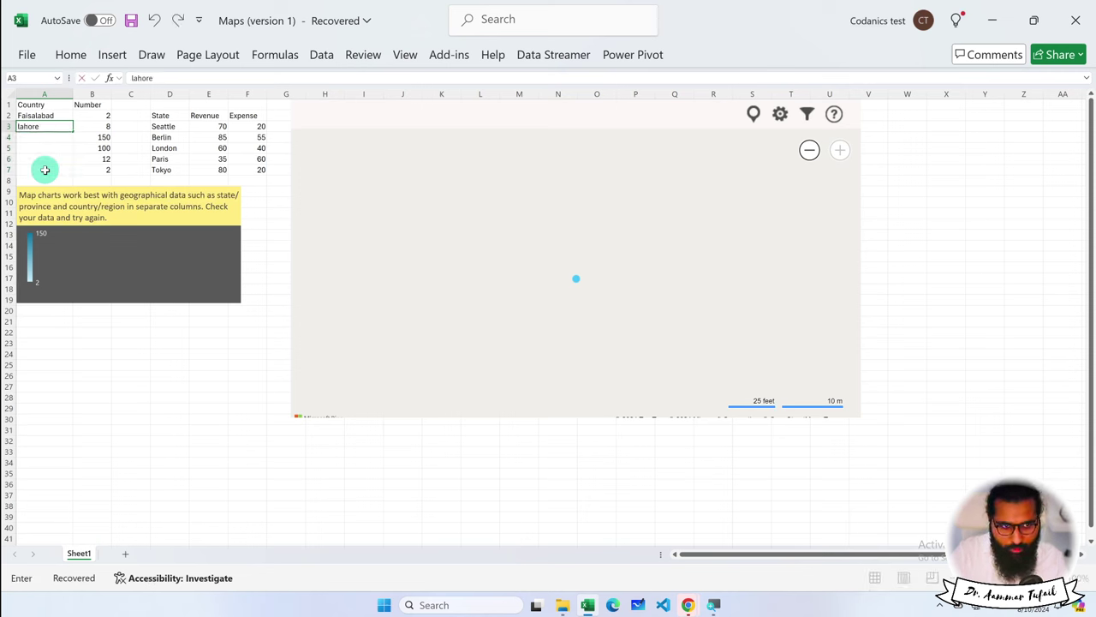
key("Return")
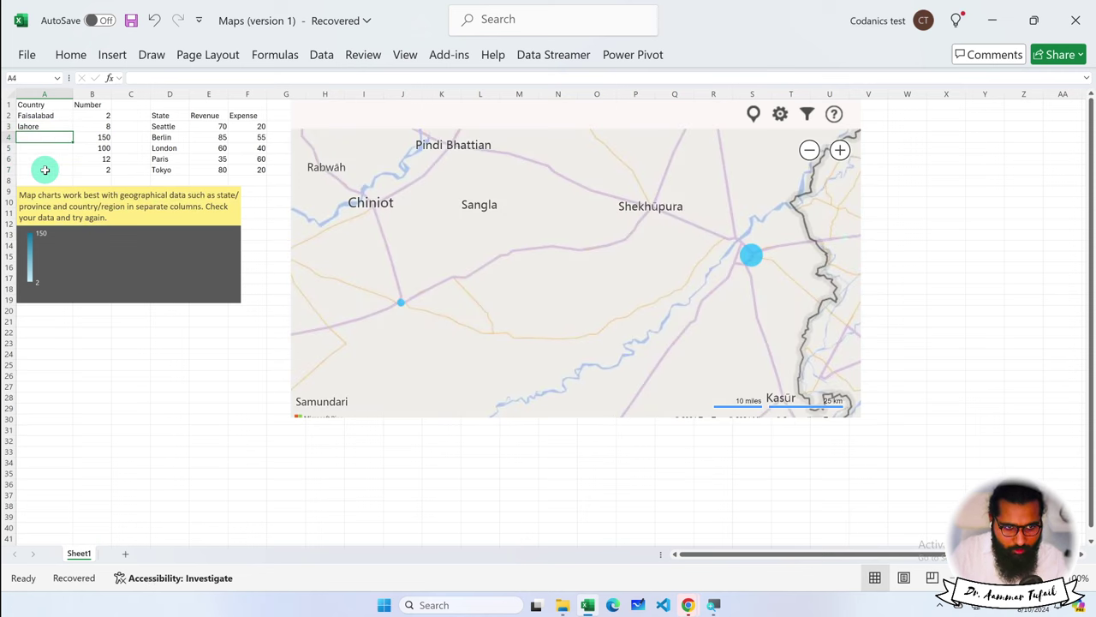
type("Kar")
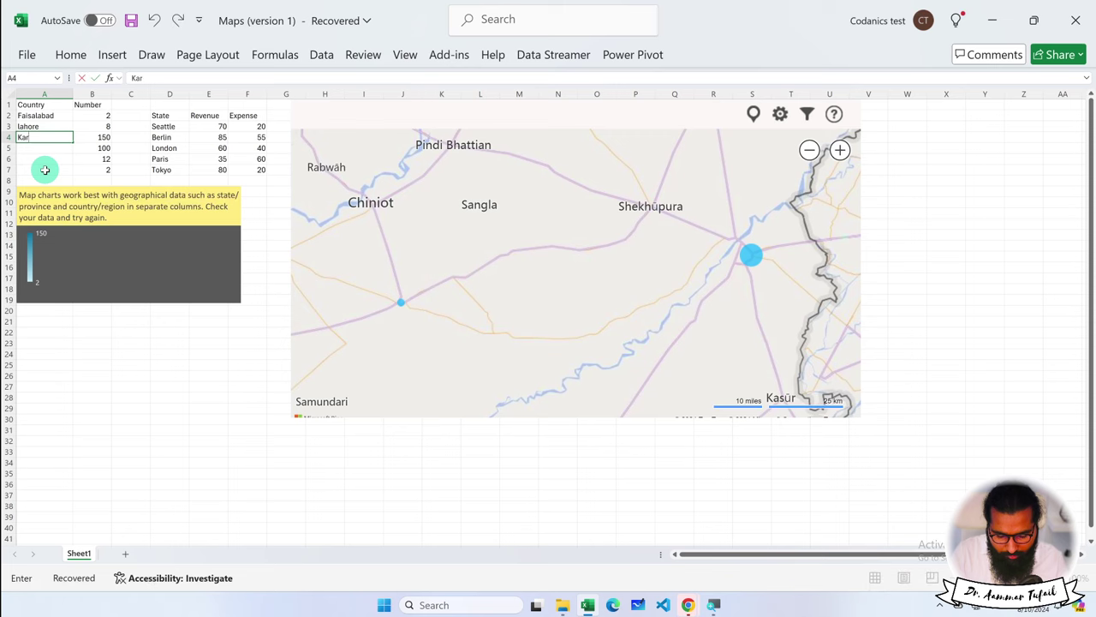
type("achi")
key("Return")
type("Islamabad")
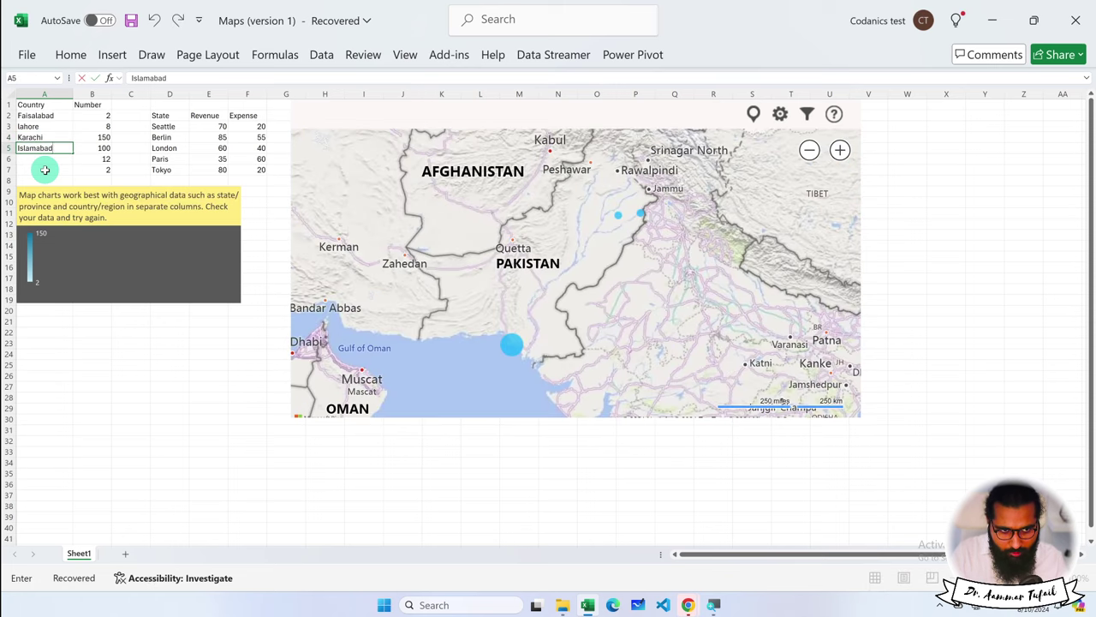
key("Return")
type("Dehl")
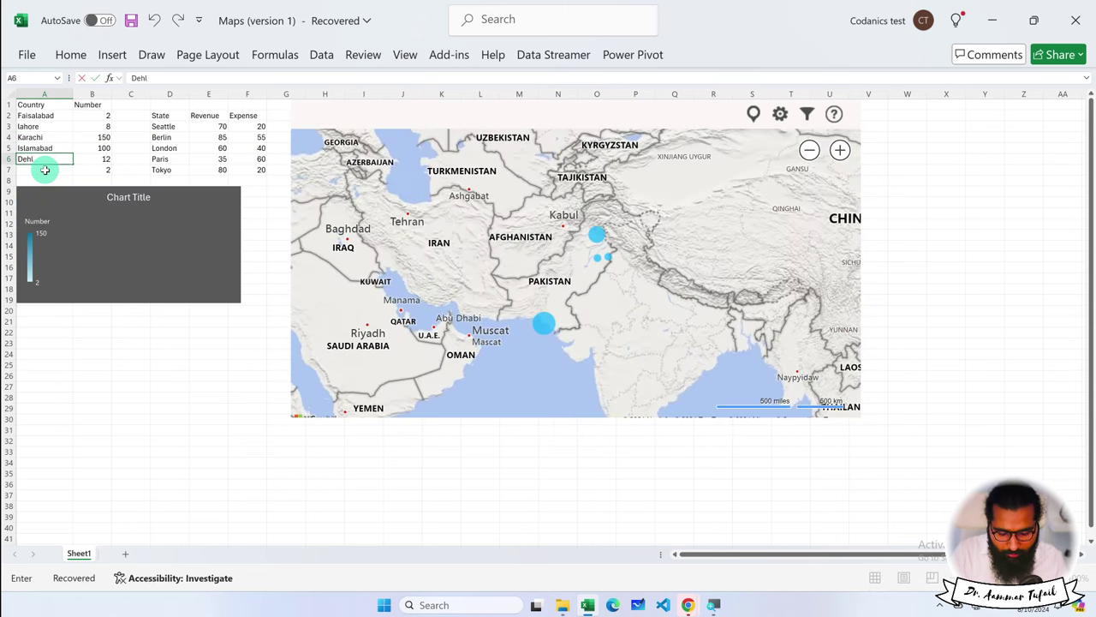
type("i")
key("Return")
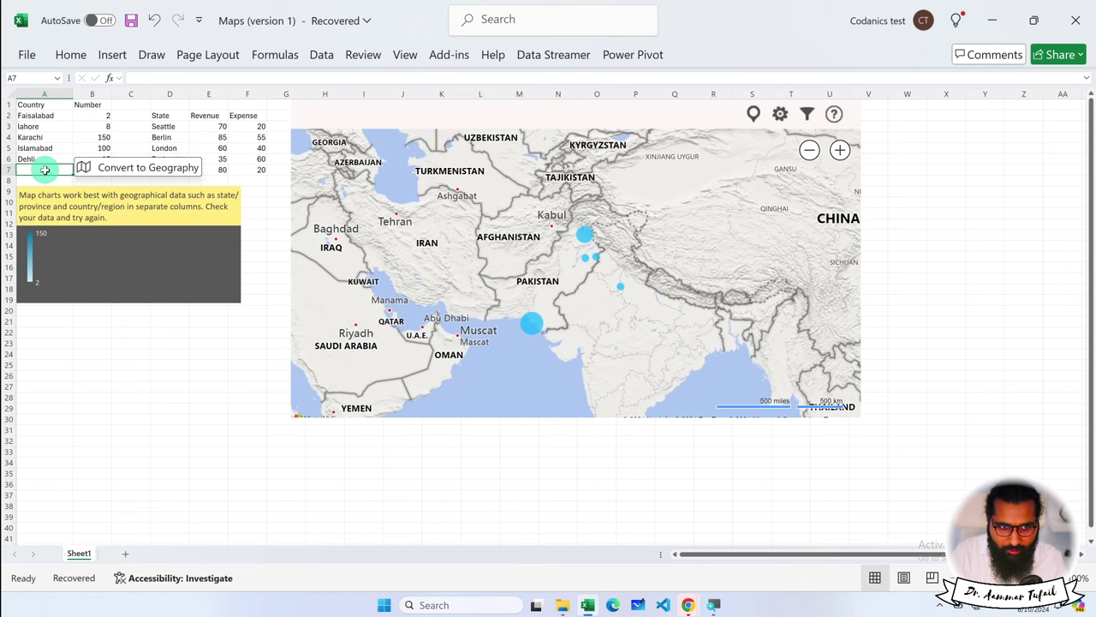
type("Amritsar")
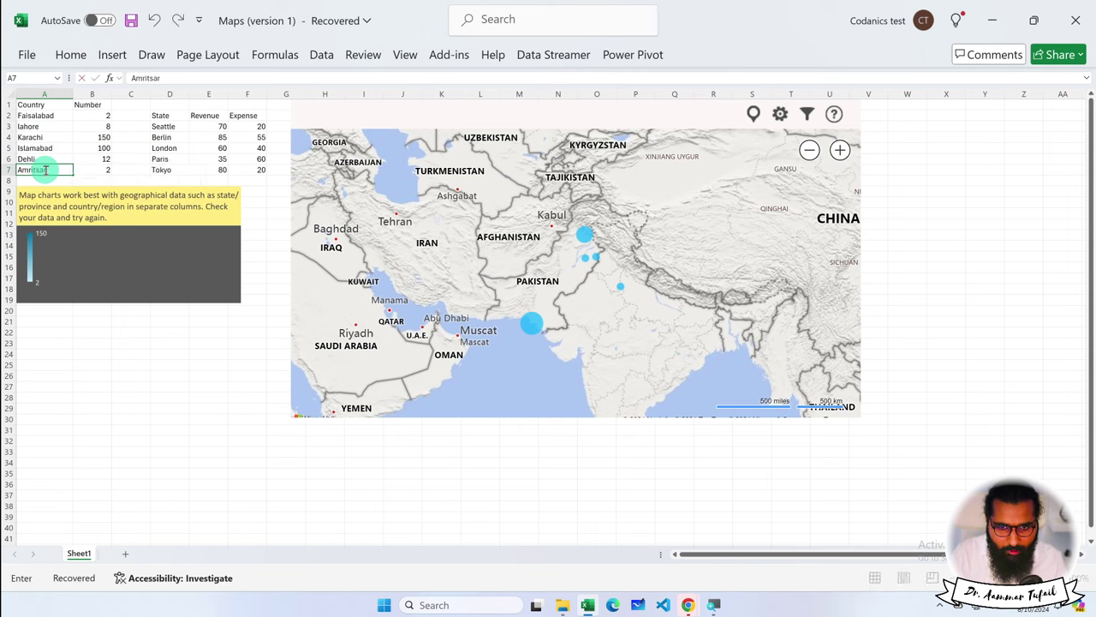
key("Return")
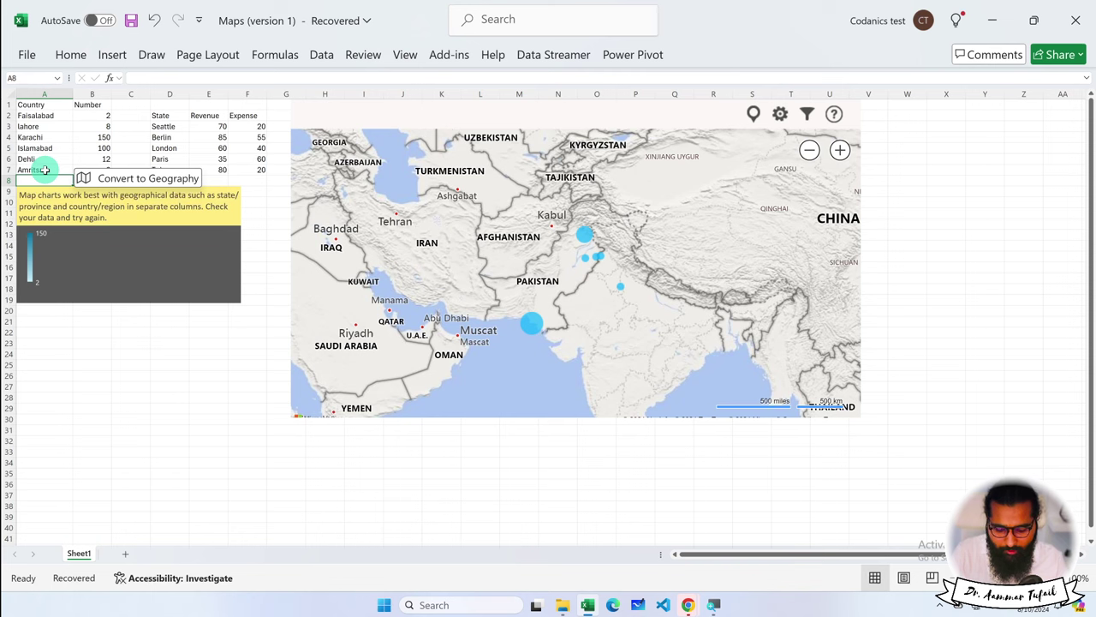
type("Quett")
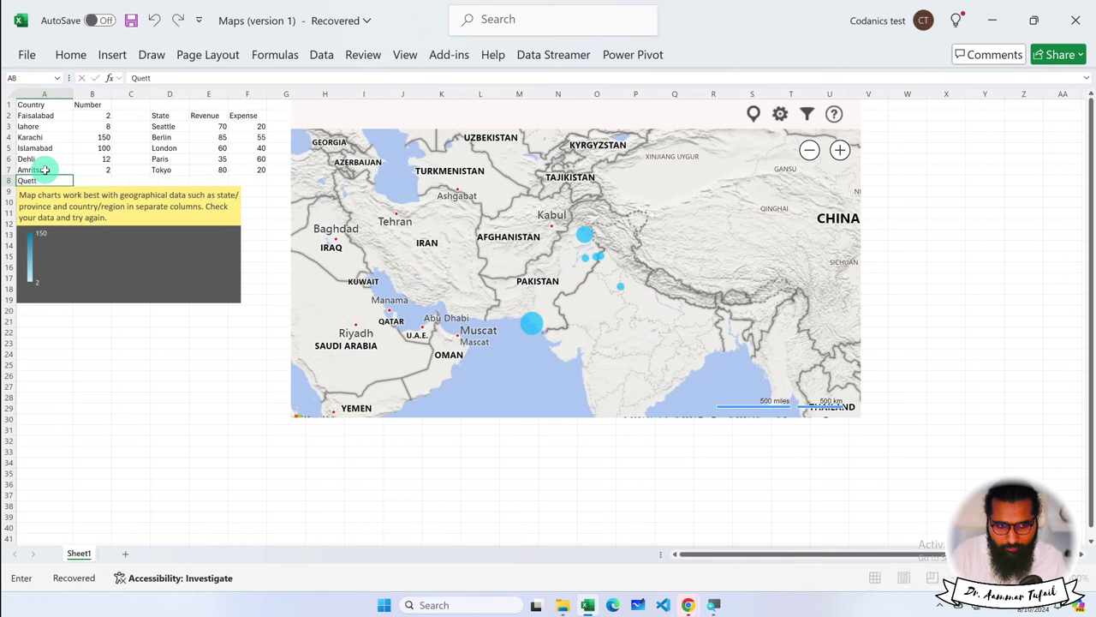
type("a")
key("Return")
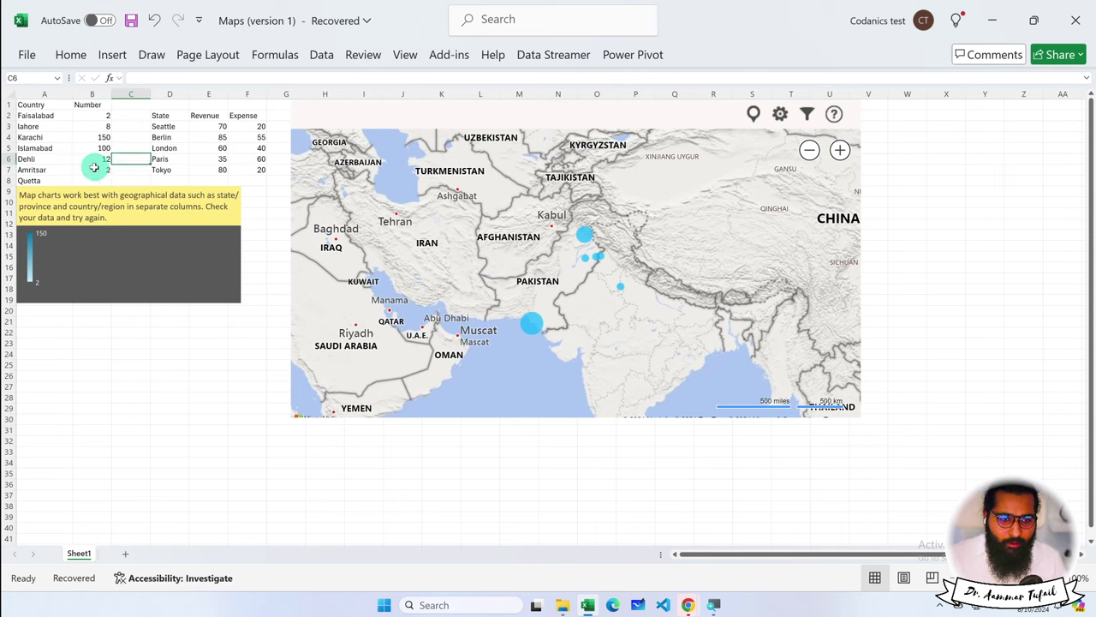
- Delete Quetta from A8 and view the Karachi and Faisalabad bubble details
left_click(43, 180)
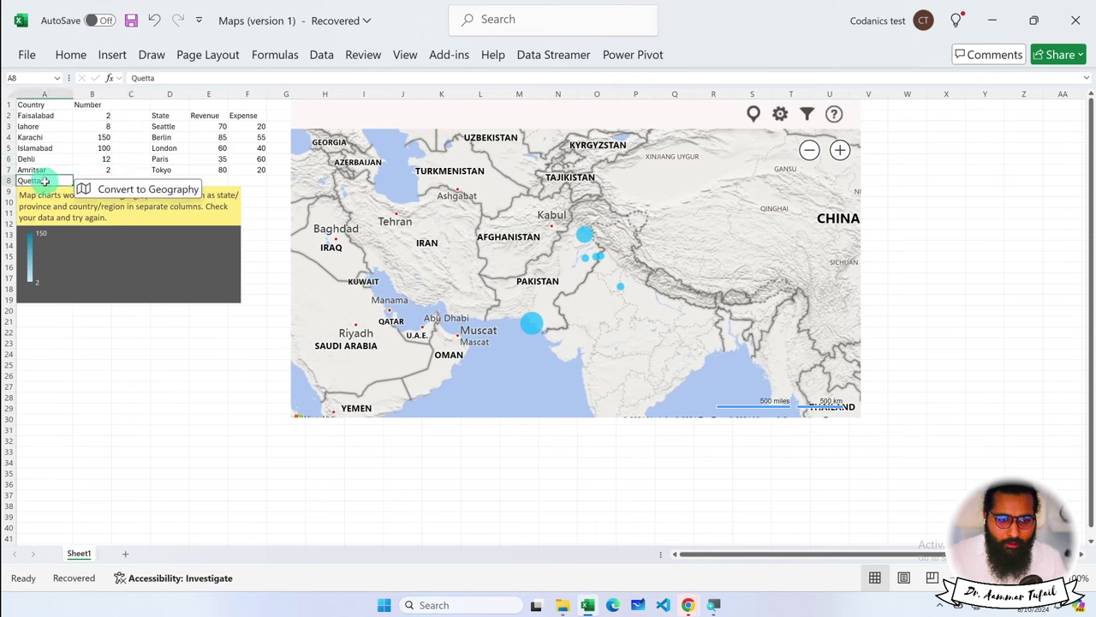
key("Delete")
left_click(530, 325)
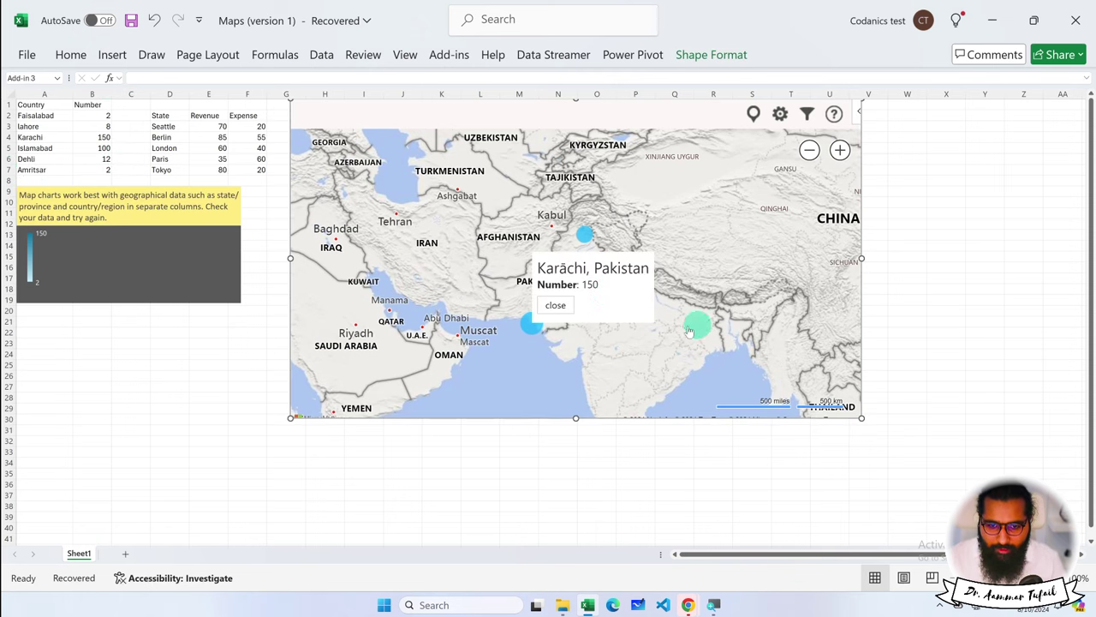
scroll(569, 299, "up", 1)
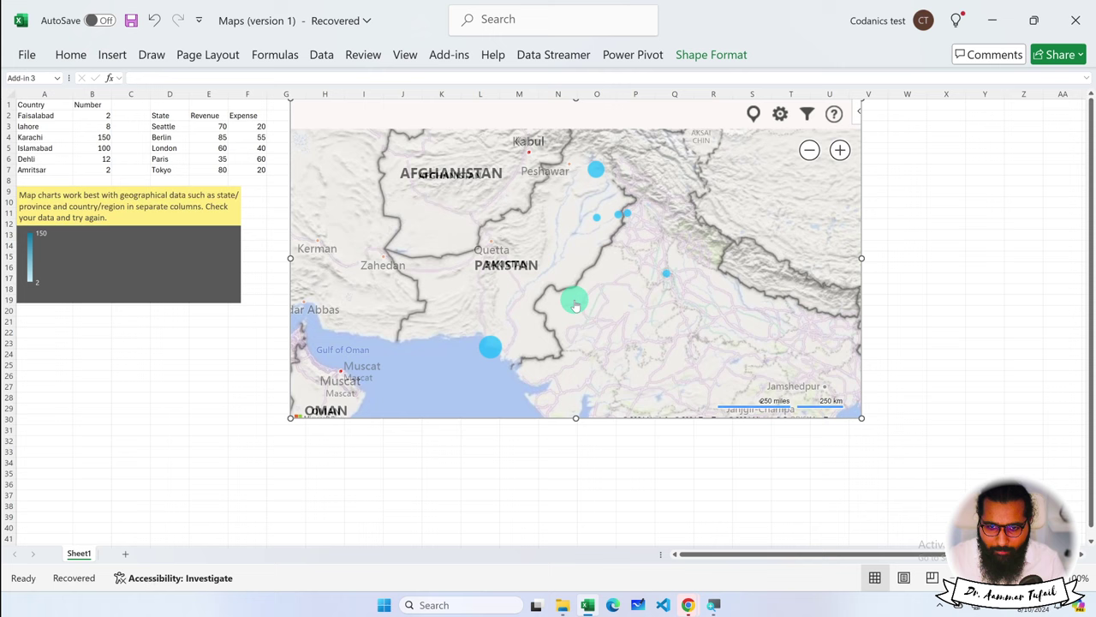
left_click(599, 223)
scroll(612, 247, "up", 1)
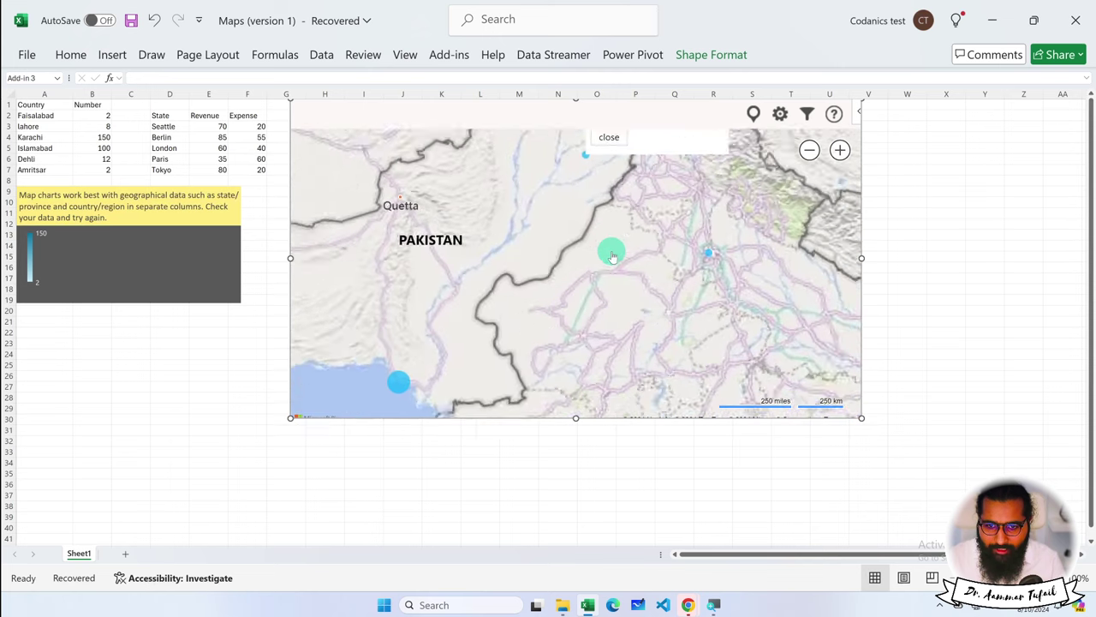
scroll(615, 244, "down", 1)
scroll(611, 205, "down", 1)
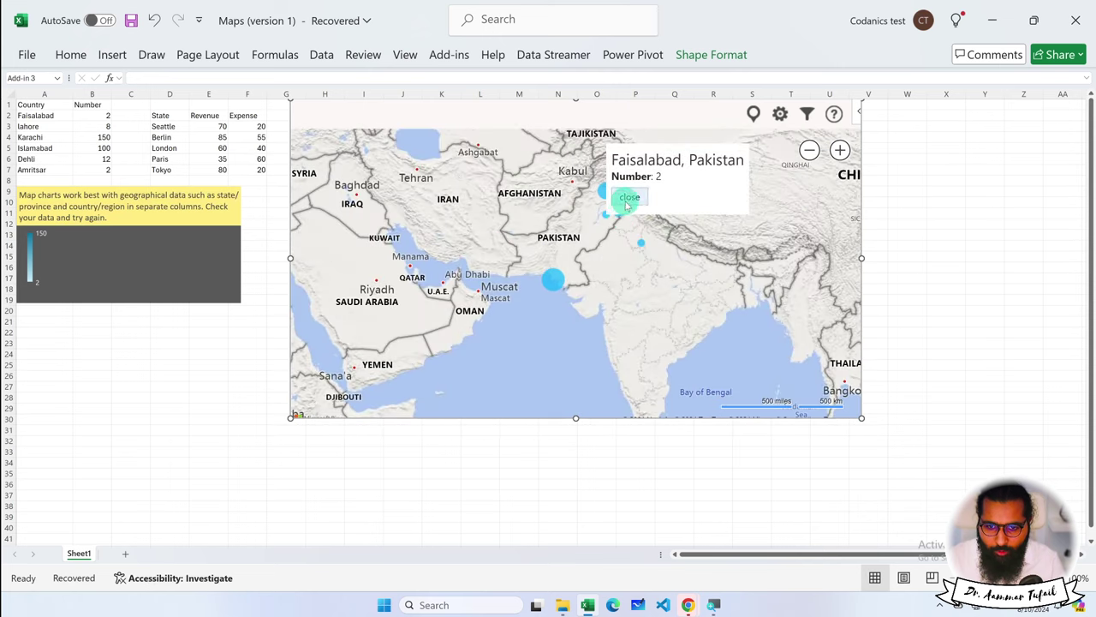
scroll(650, 231, "up", 1)
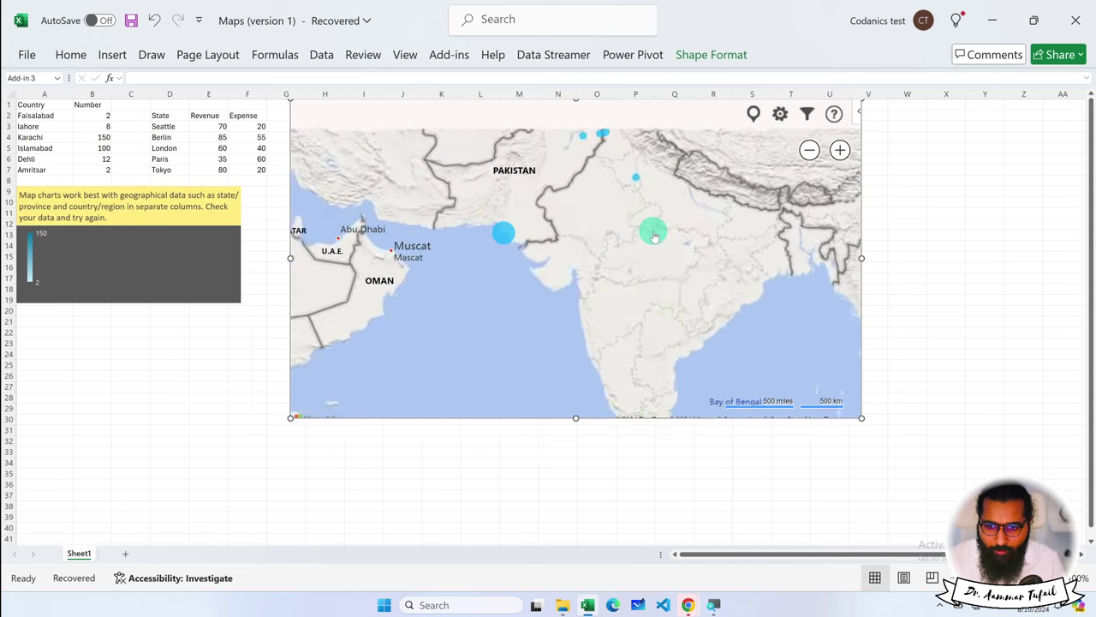
scroll(668, 256, "up", 1)
mouse_move(688, 338)
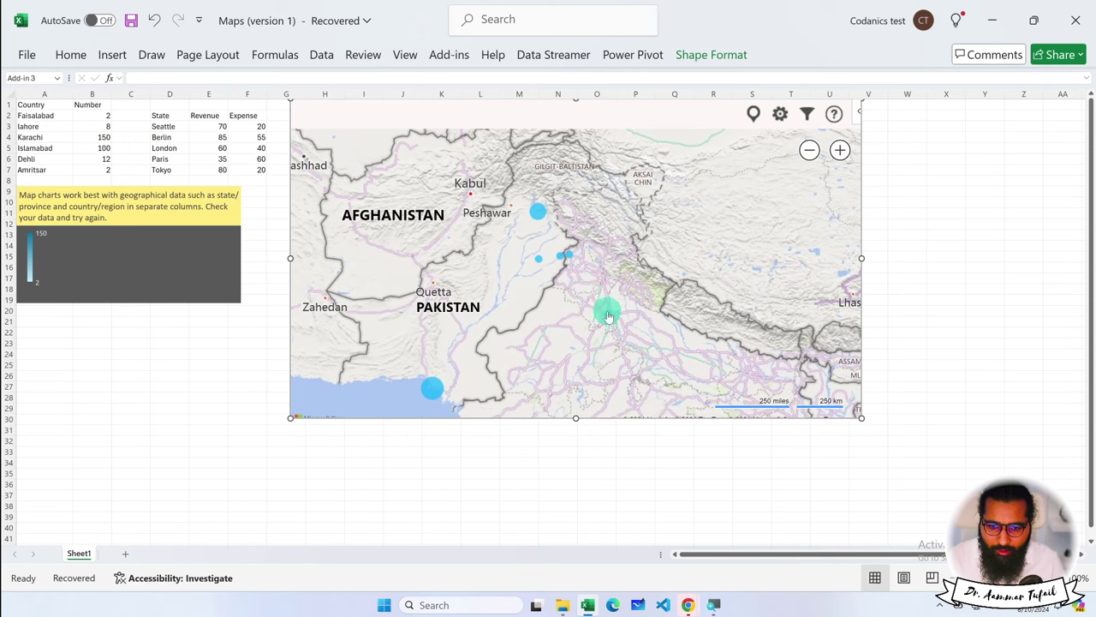
mouse_move(608, 307)
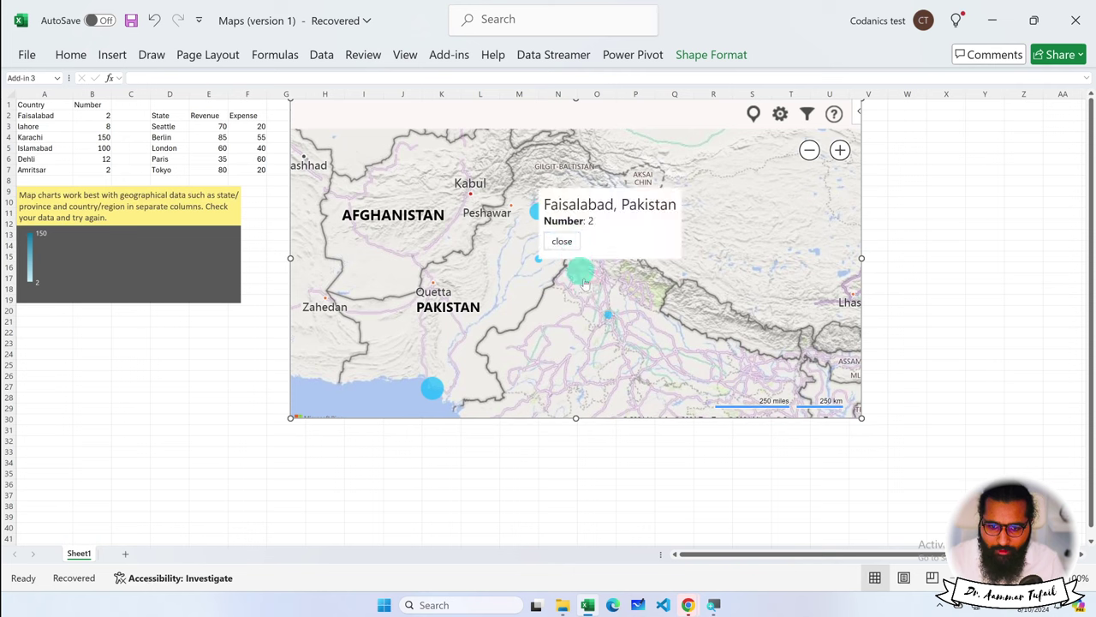
mouse_move(572, 262)
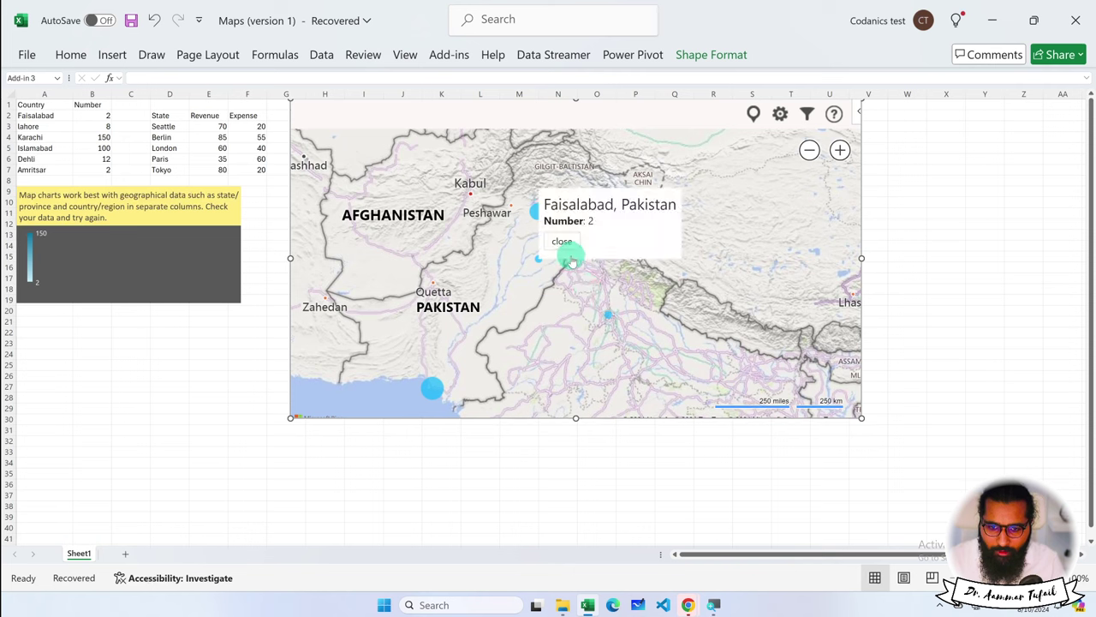
left_click(565, 242)
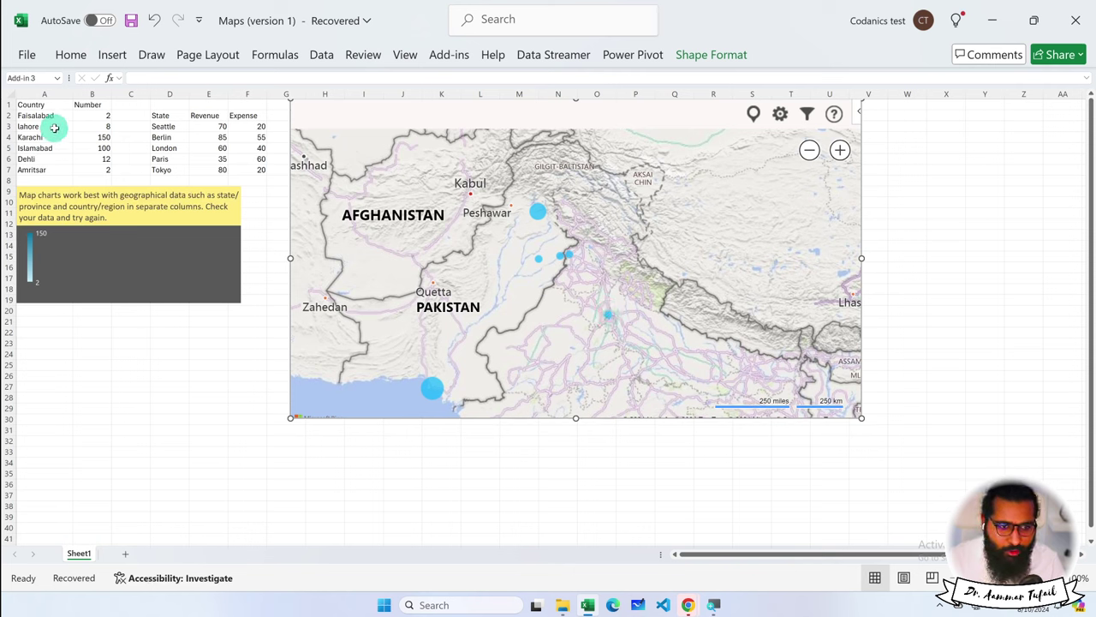
- Check the Faisalabad and Lahore bubble details, panning toward Chiniot and Gujranwala
left_click(45, 158)
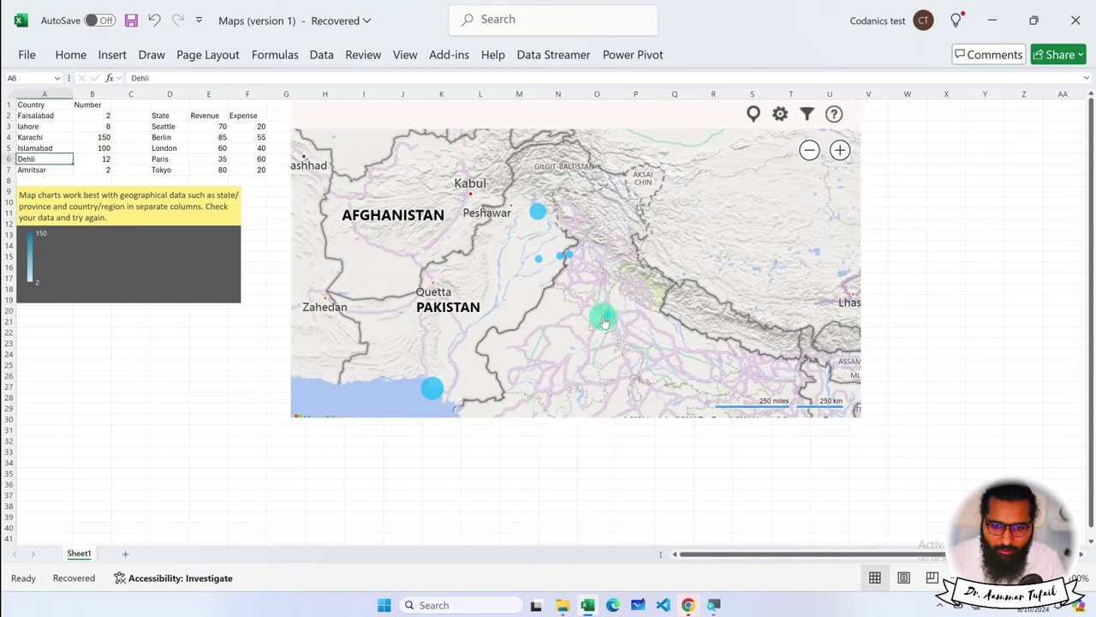
left_click(537, 261)
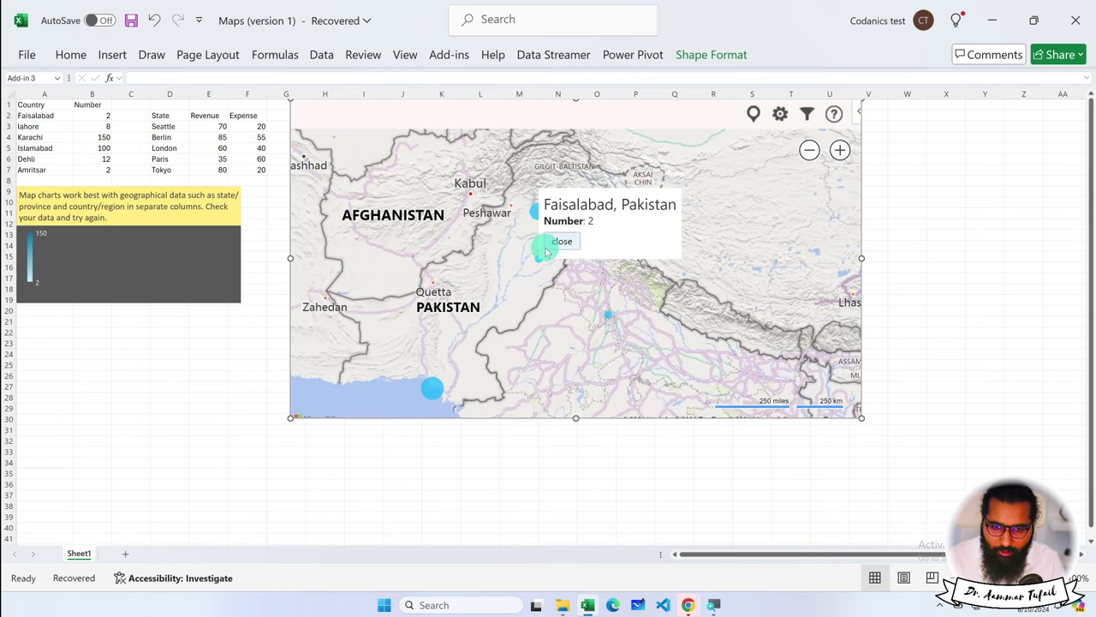
left_click(548, 239)
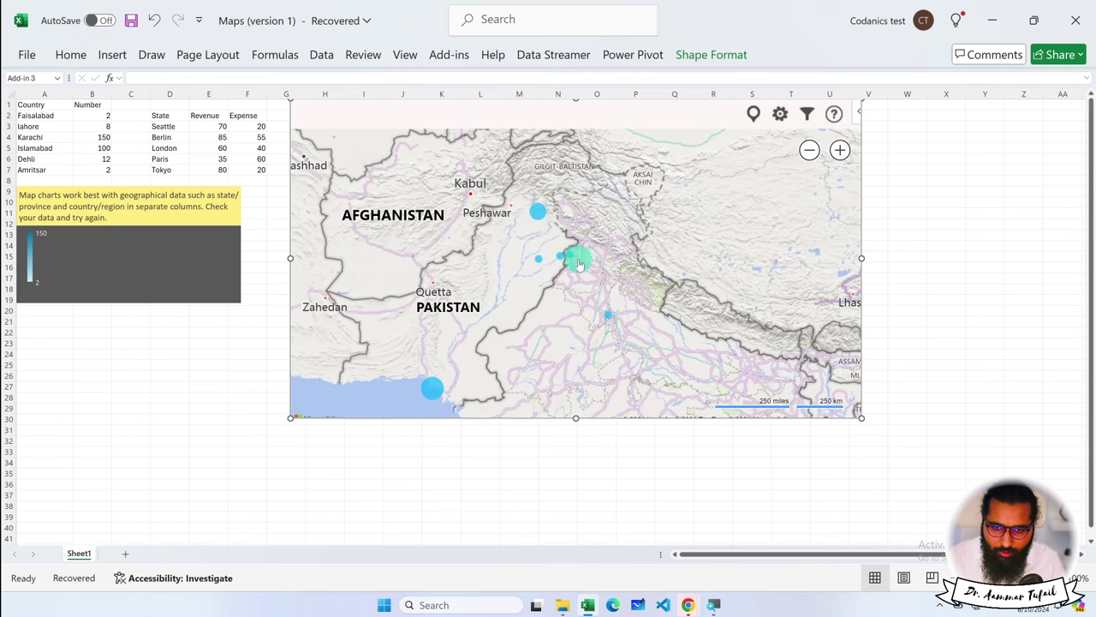
left_click(568, 259)
scroll(568, 272, "up", 3)
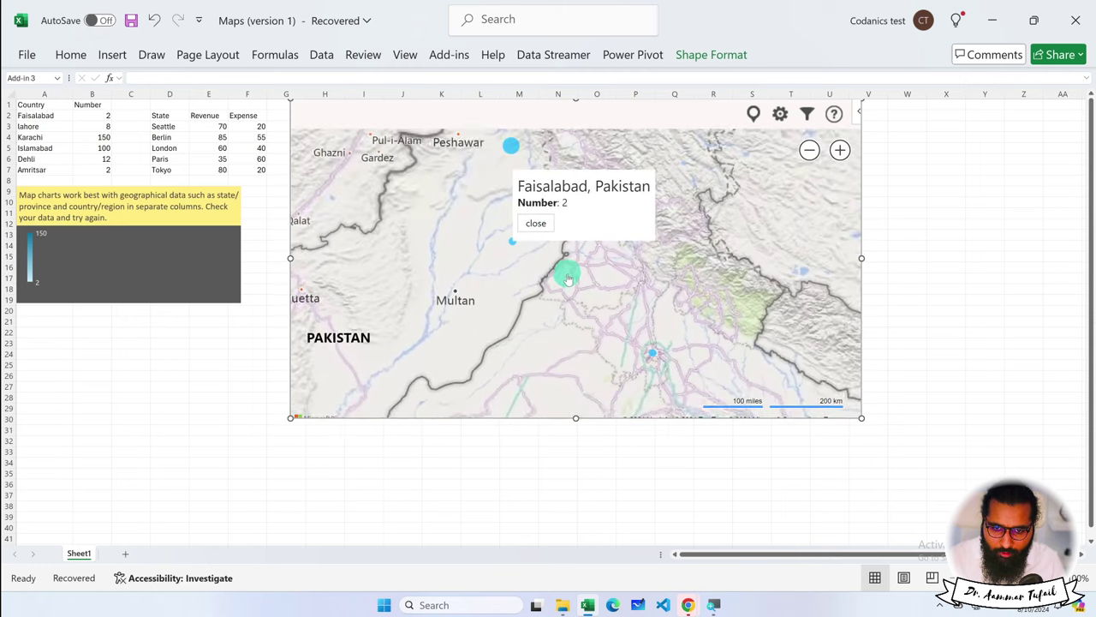
left_click_drag(567, 275, 502, 310)
scroll(421, 294, "up", 2)
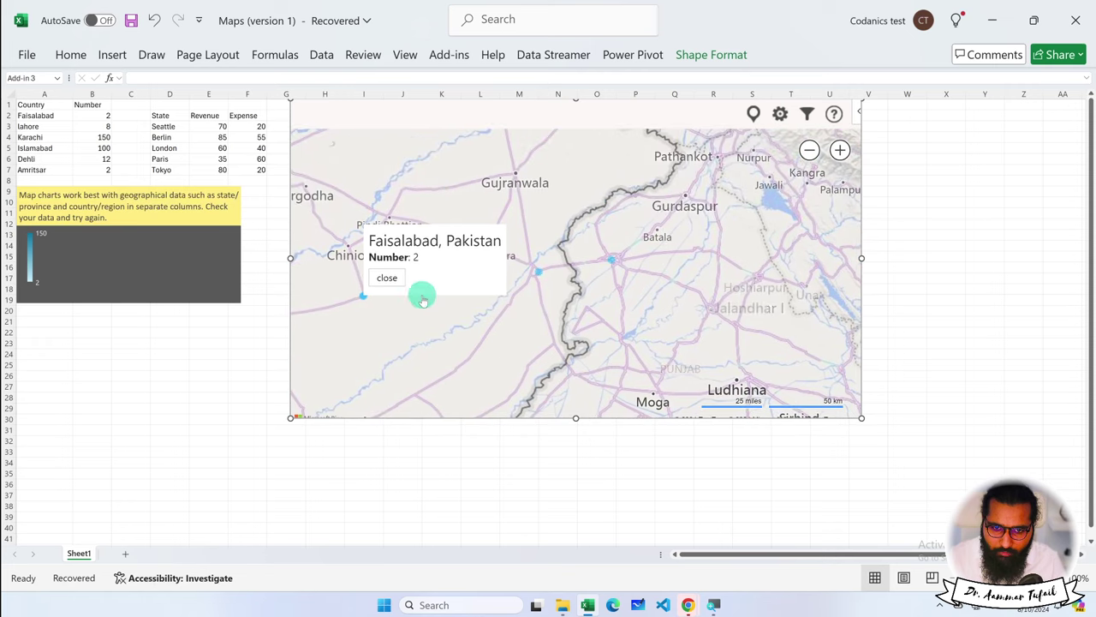
left_click(538, 274)
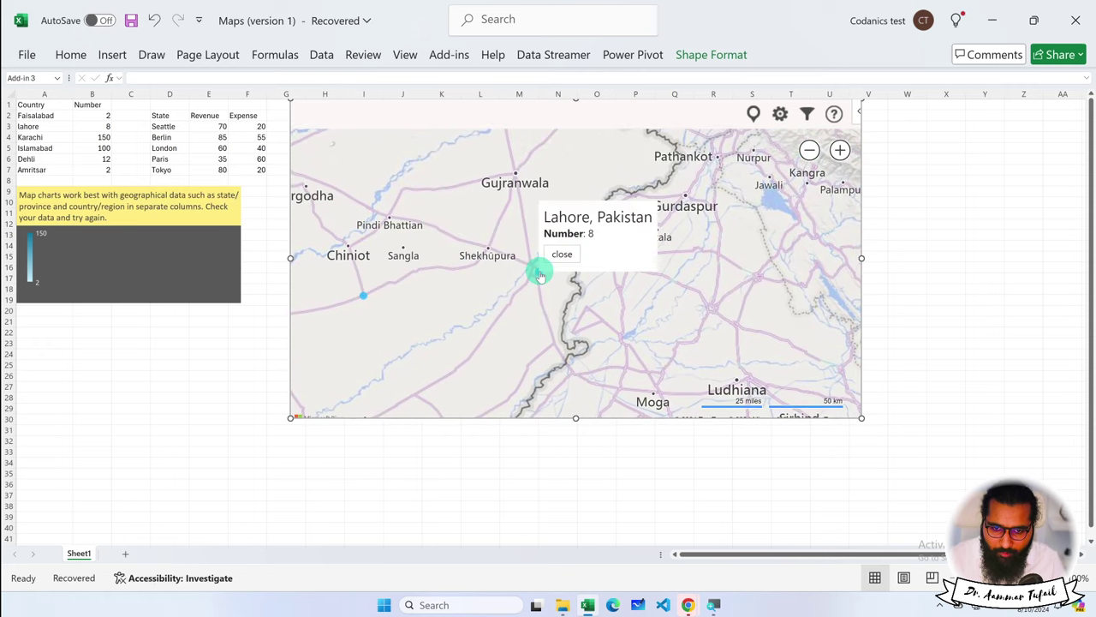
left_click(615, 270)
left_click(614, 267)
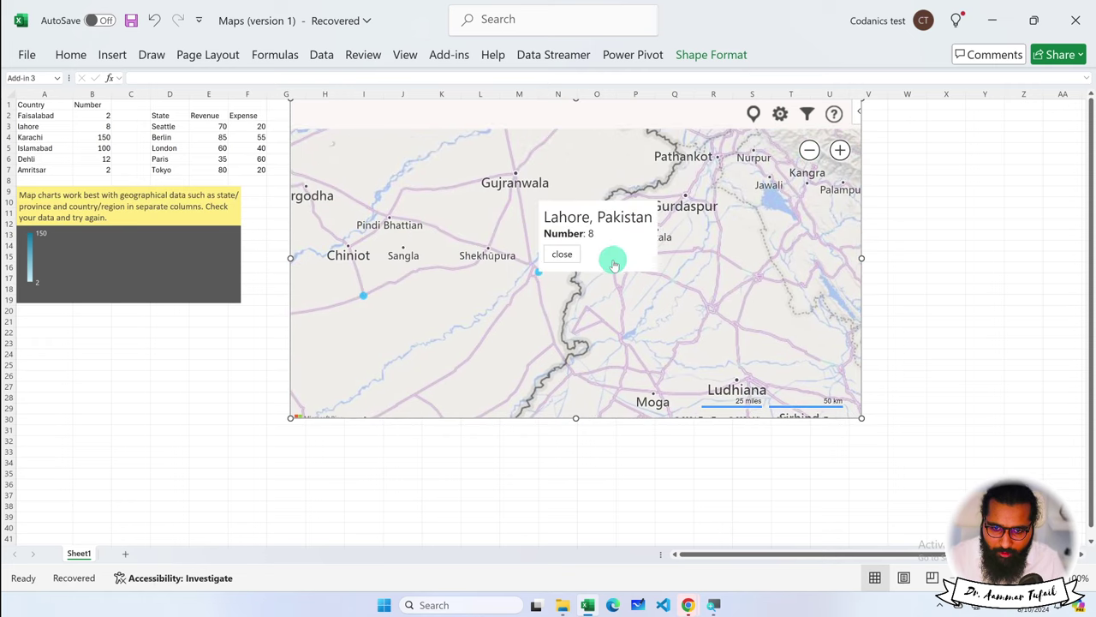
left_click(562, 255)
- Read the Amritsar, Delhi and Karachi bubble values, then zoom the map out
scroll(618, 283, "up", 2)
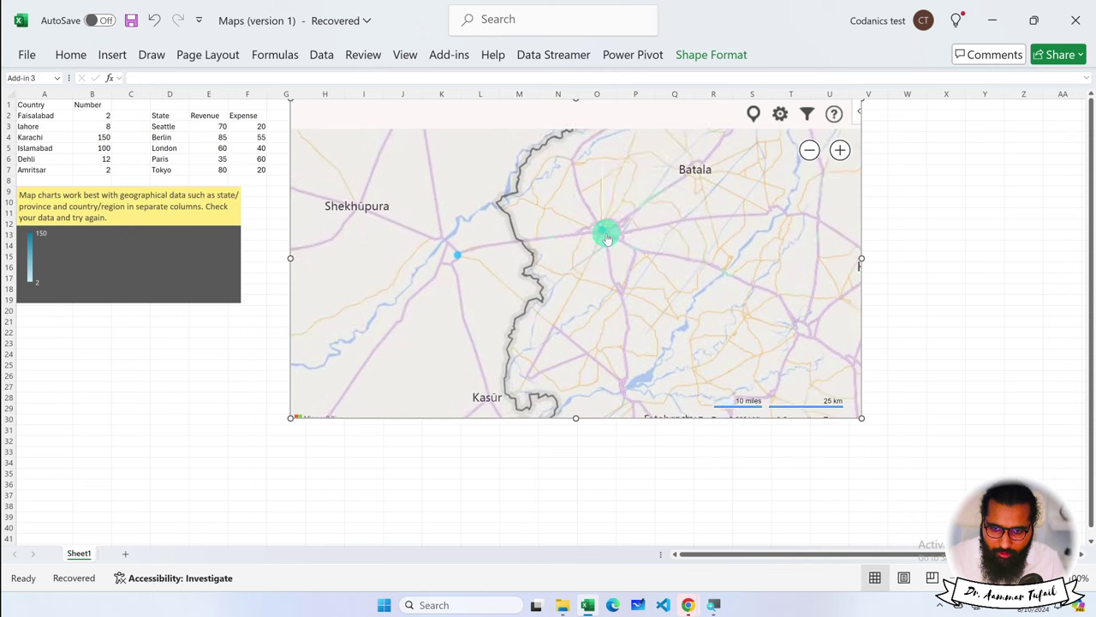
left_click(604, 231)
mouse_move(624, 204)
left_mouse_down()
mouse_move(683, 355)
mouse_move(685, 248)
left_mouse_up()
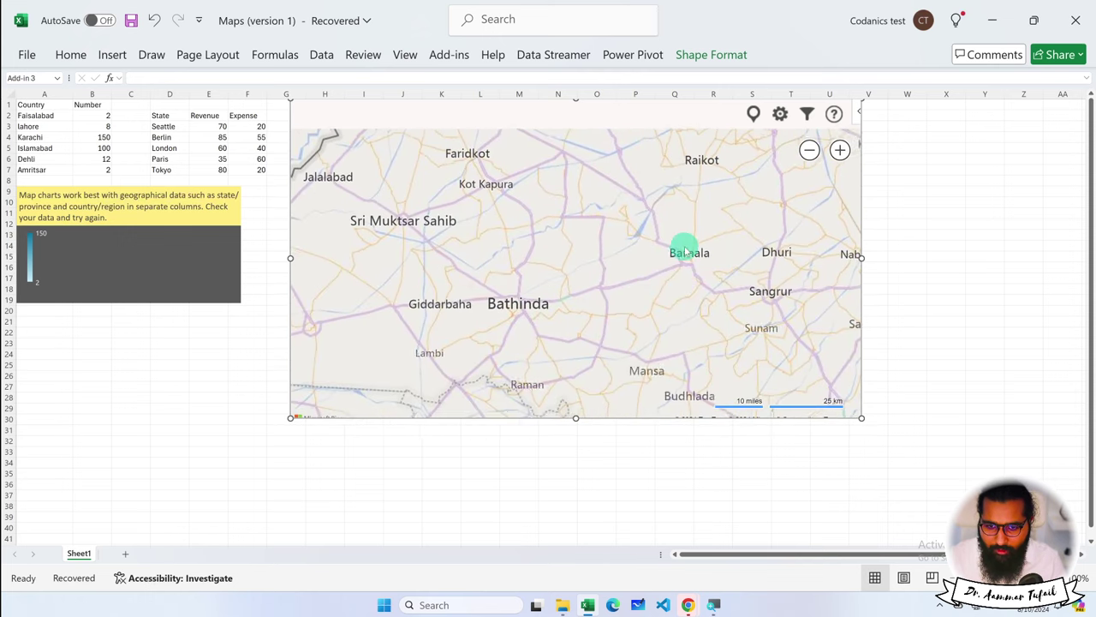
scroll(687, 256, "down", 3)
scroll(688, 264, "down", 2)
left_click_drag(718, 313, 710, 293)
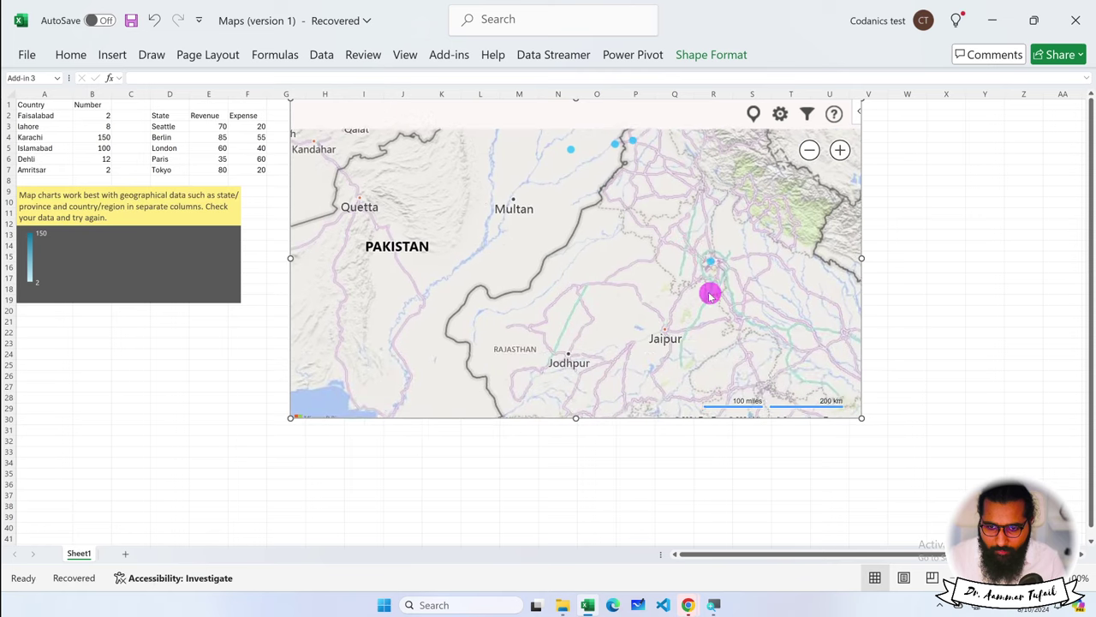
left_click(711, 267)
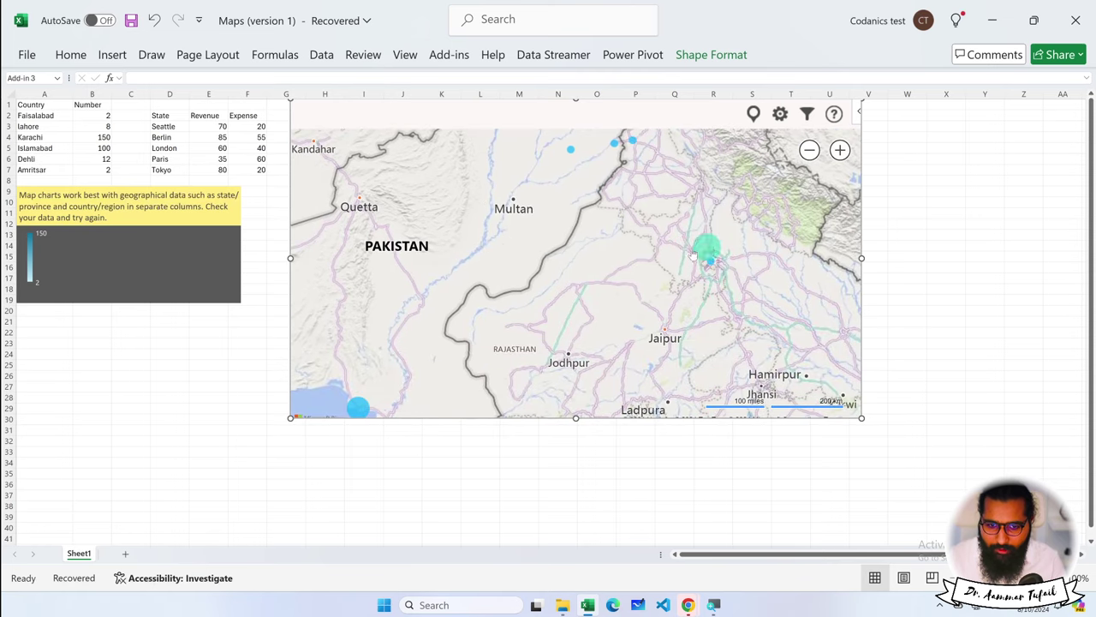
left_click(484, 332)
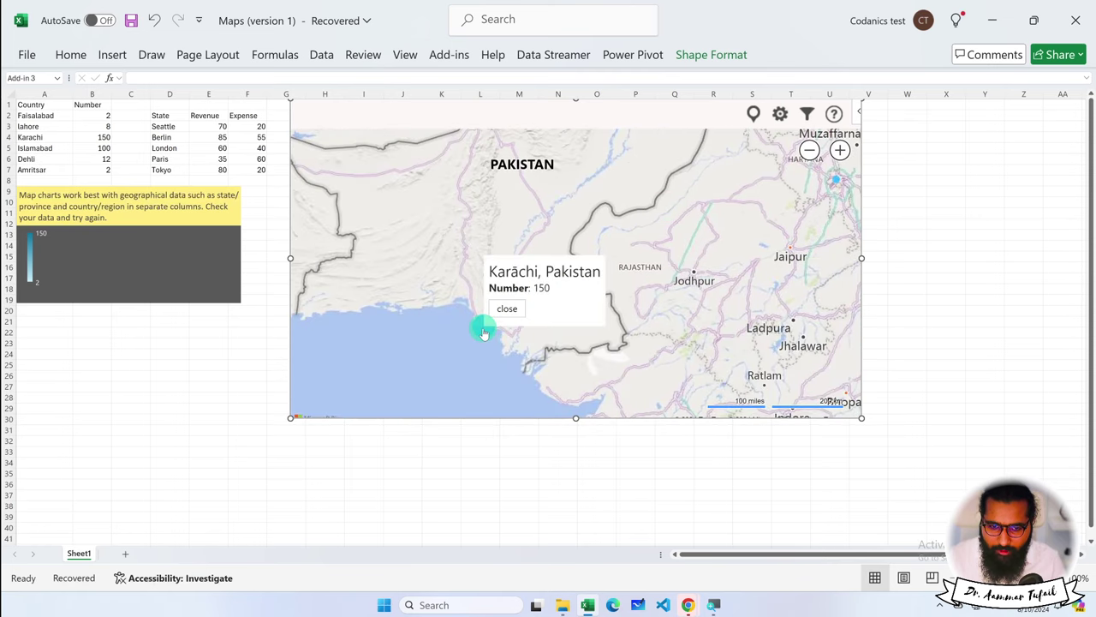
left_click(510, 310)
scroll(516, 311, "down", 5)
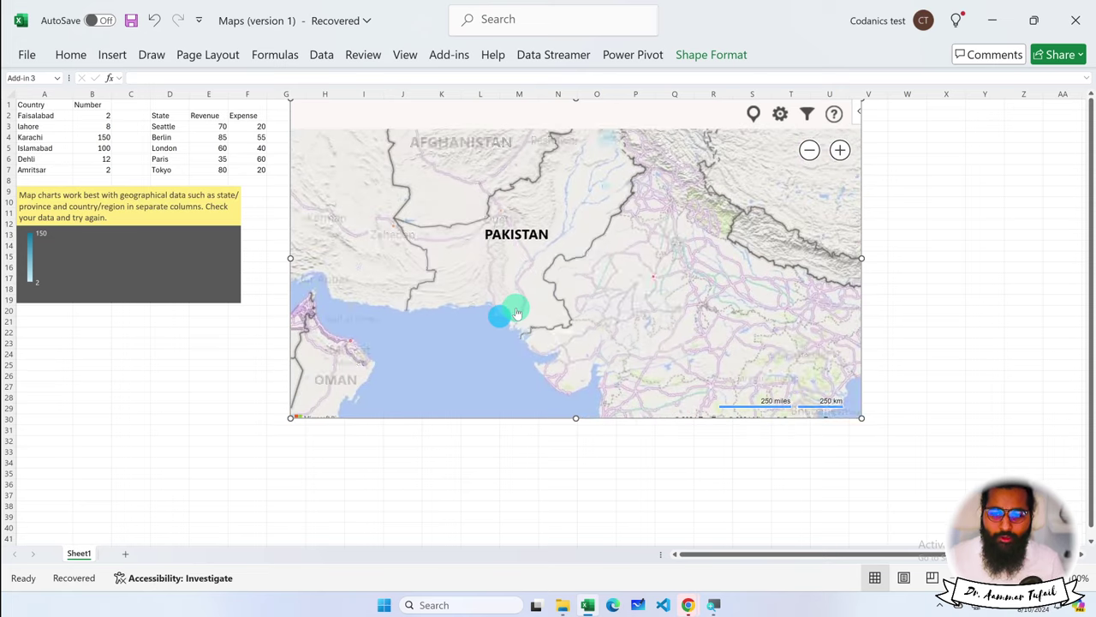
scroll(663, 216, "down", 2)
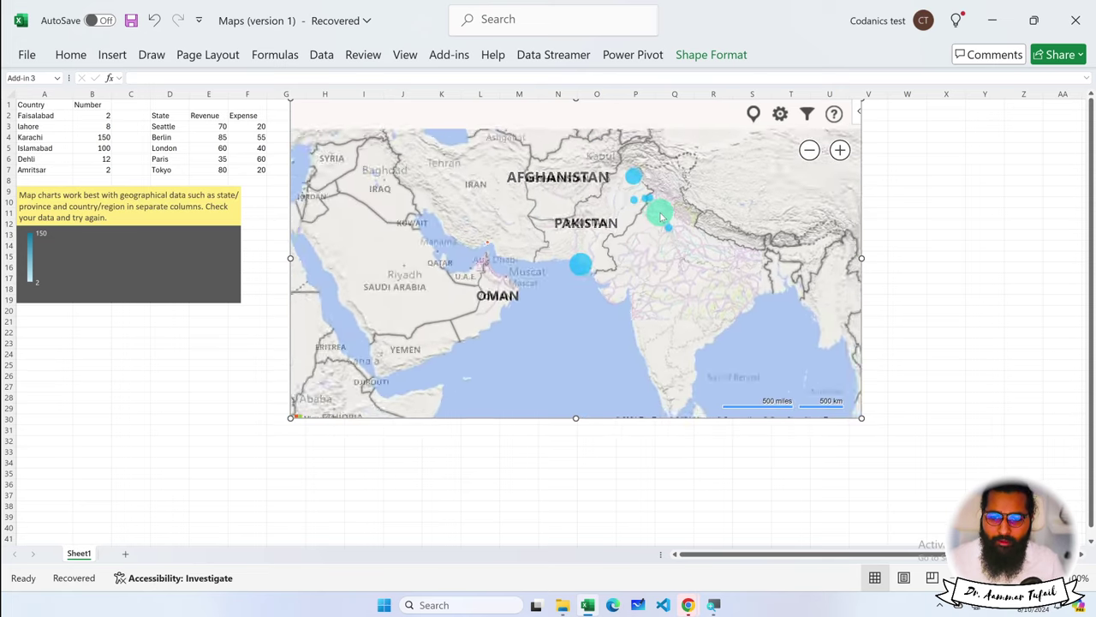
scroll(685, 209, "down", 2)
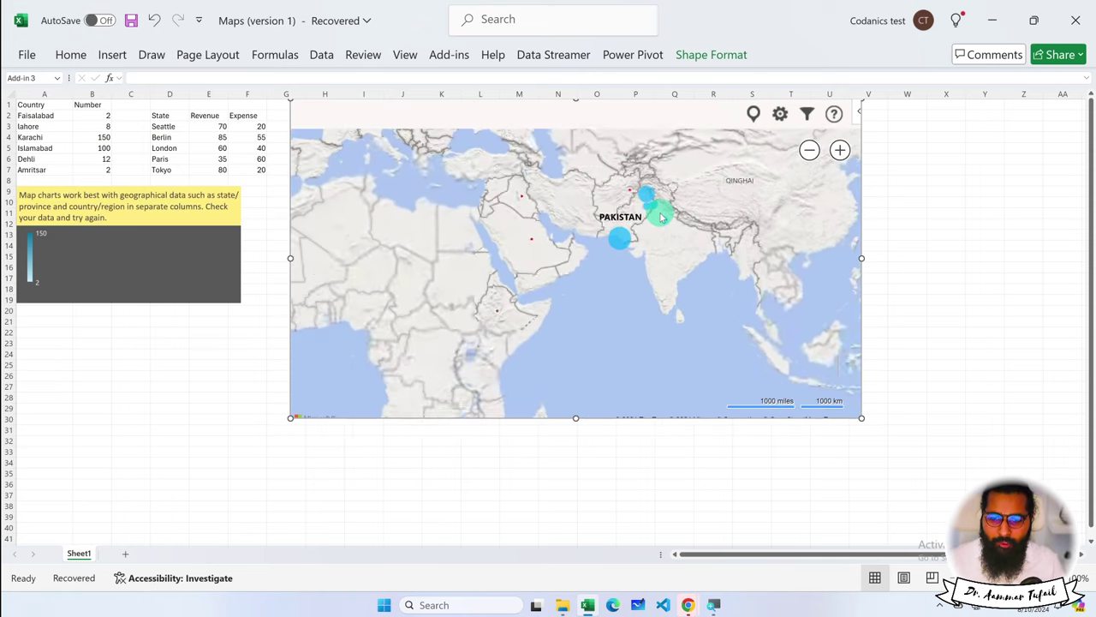
left_click(777, 117)
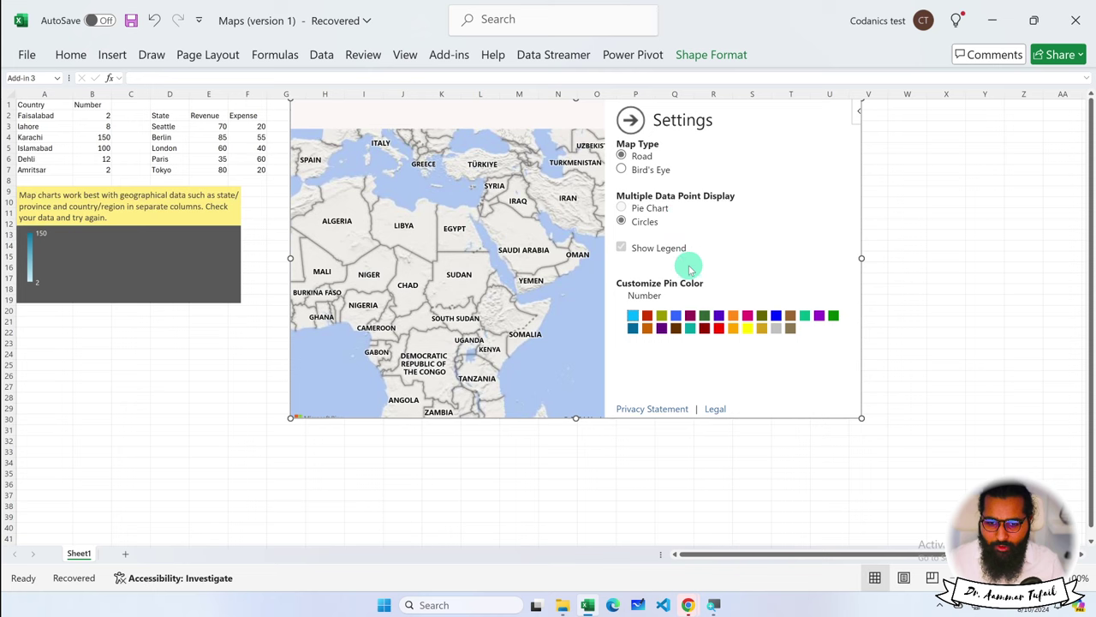
left_click(631, 122)
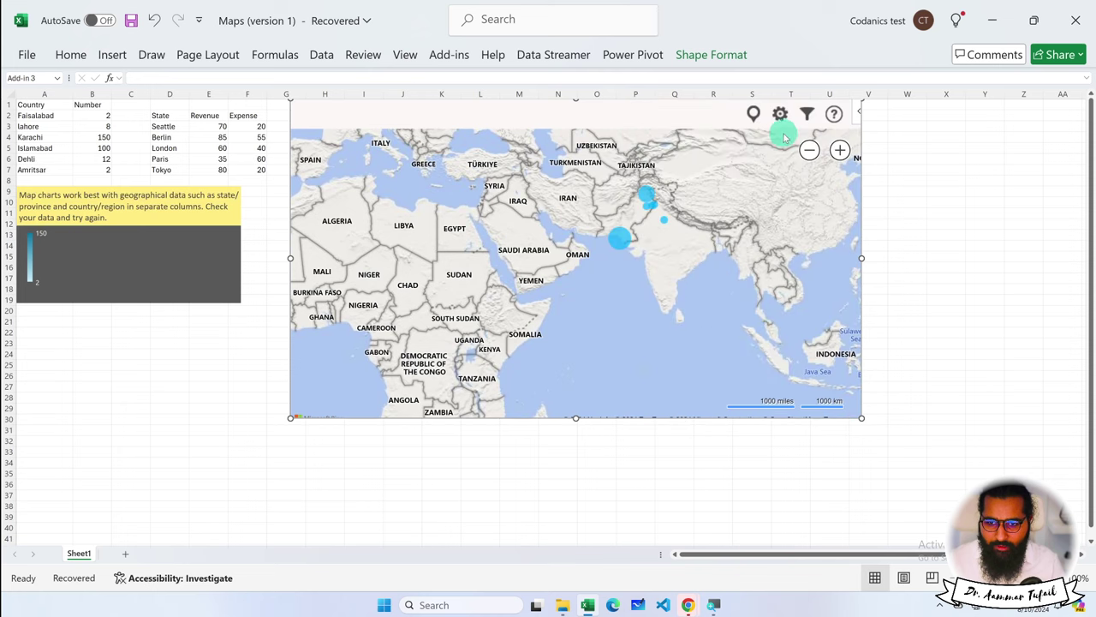
left_click(854, 122)
left_click(956, 226)
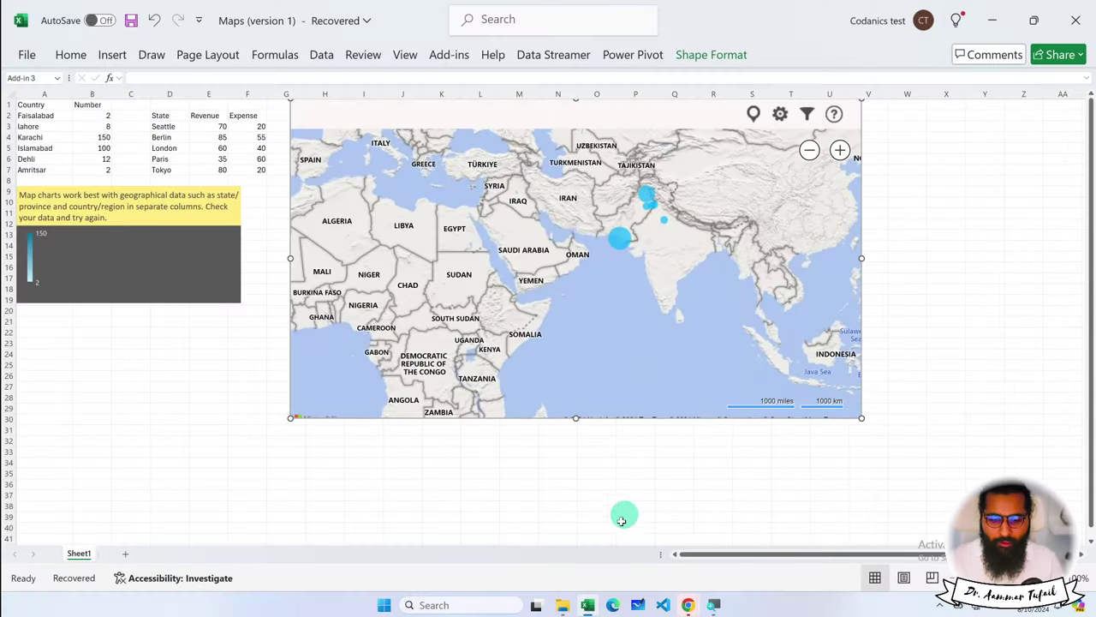
- Switch to Chrome and browse the Codanics channel home page
mouse_move(695, 607)
left_click(726, 565)
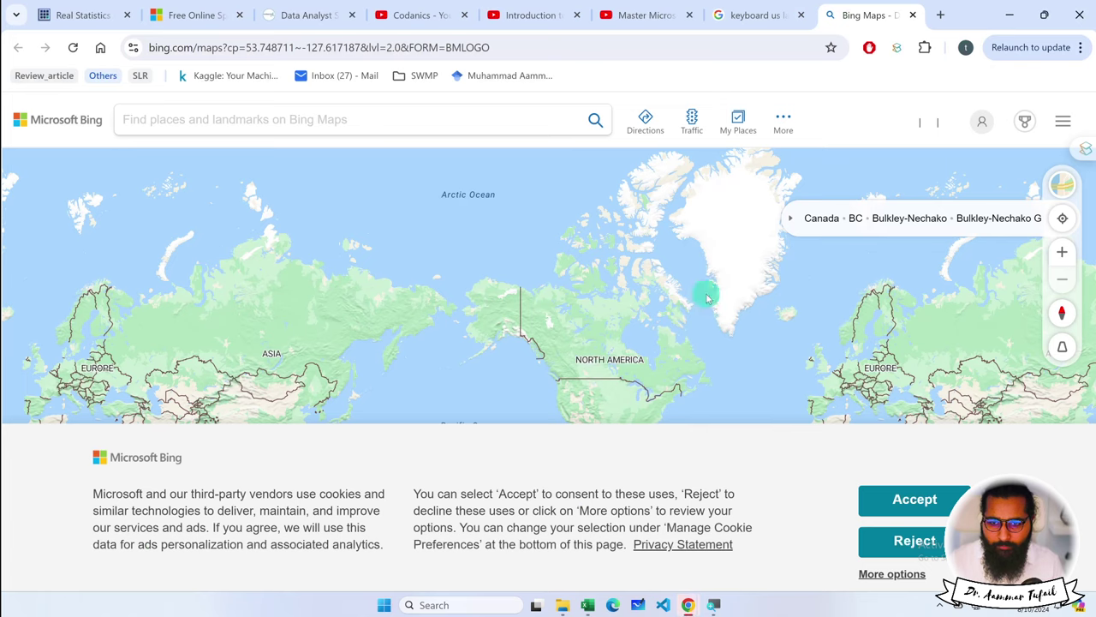
left_click(758, 15)
left_click(422, 15)
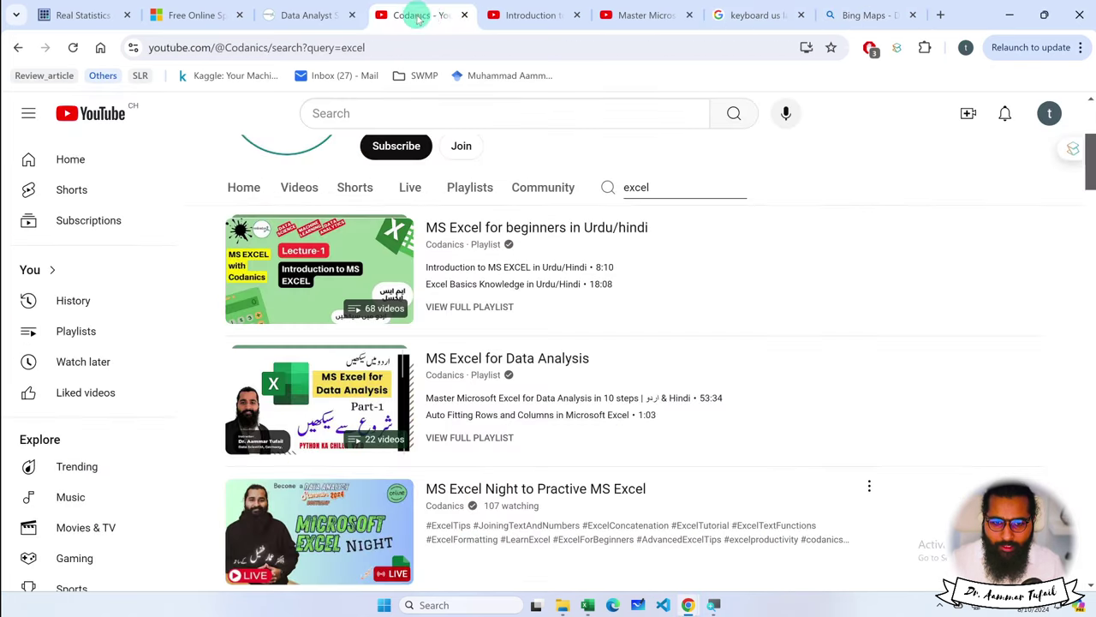
scroll(441, 276, "up", 3)
left_click(245, 444)
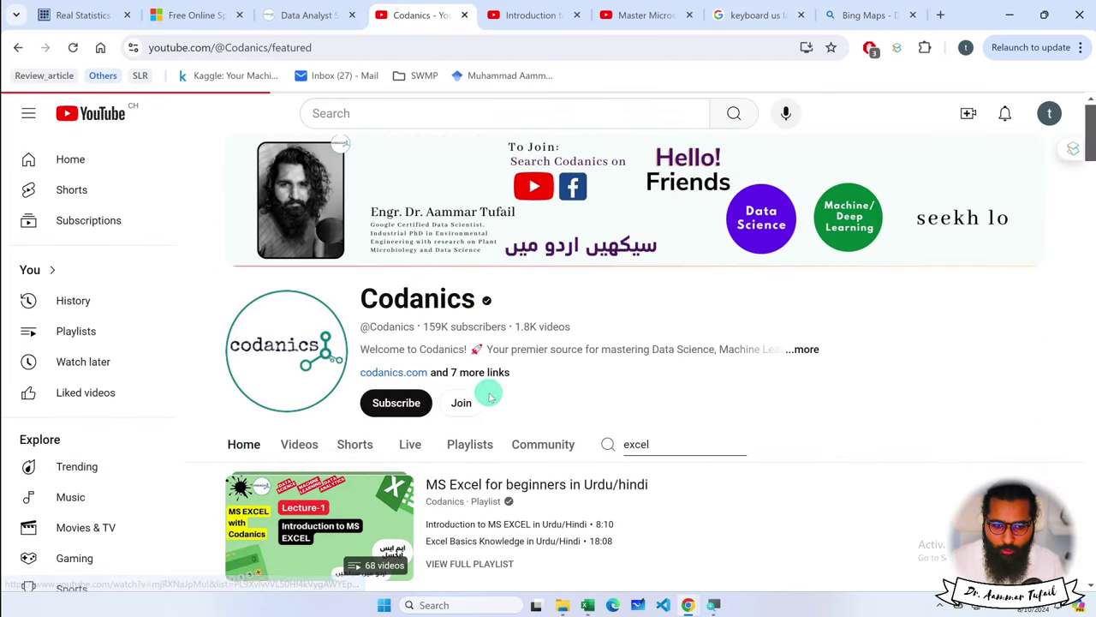
scroll(589, 374, "down", 3)
scroll(599, 377, "down", 3)
scroll(603, 378, "down", 3)
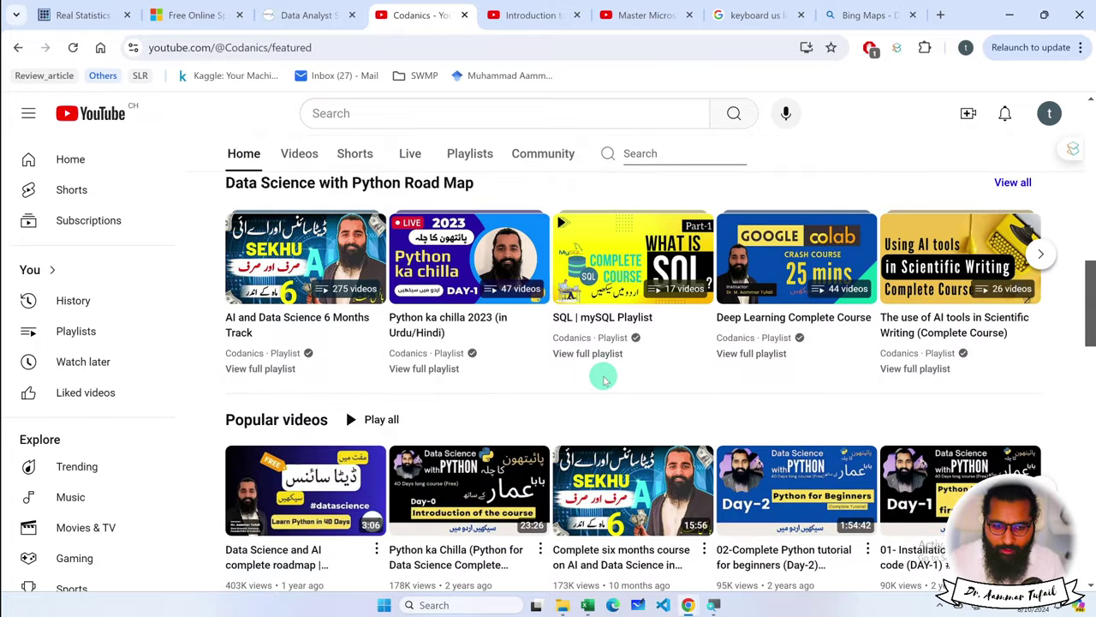
scroll(603, 377, "down", 1)
scroll(602, 375, "down", 3)
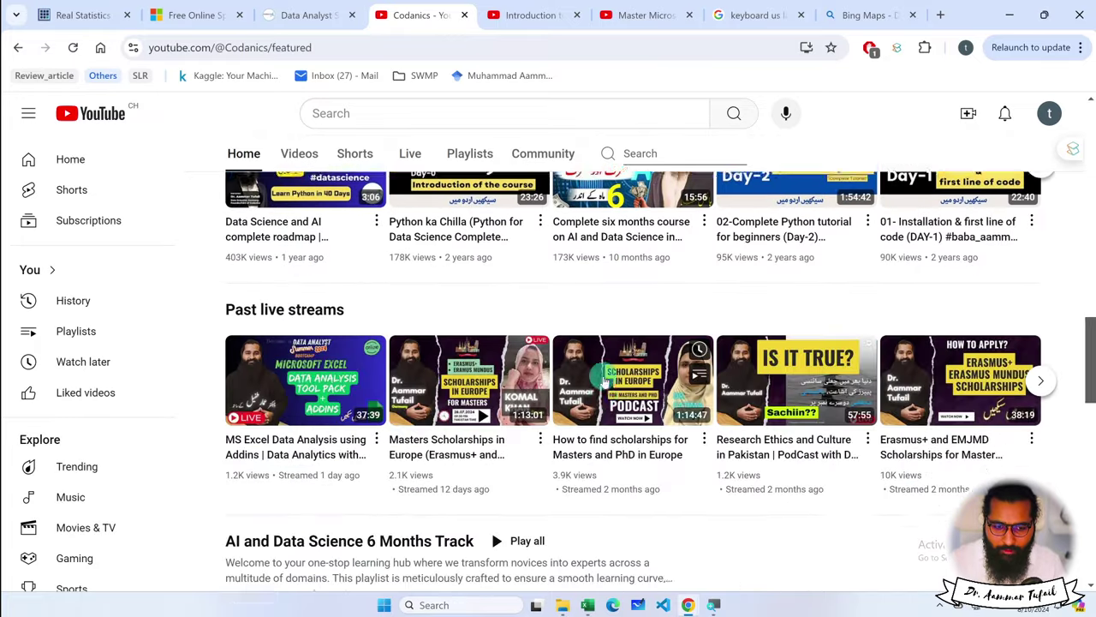
scroll(603, 377, "down", 4)
scroll(603, 378, "down", 3)
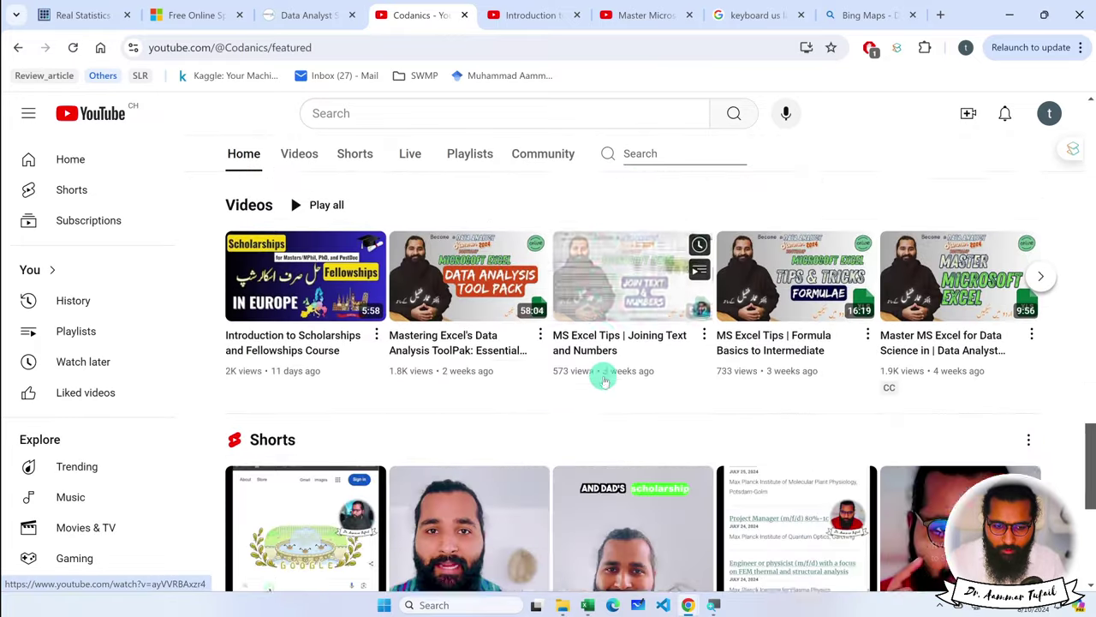
scroll(602, 373, "up", 5)
scroll(602, 374, "up", 5)
scroll(603, 376, "up", 5)
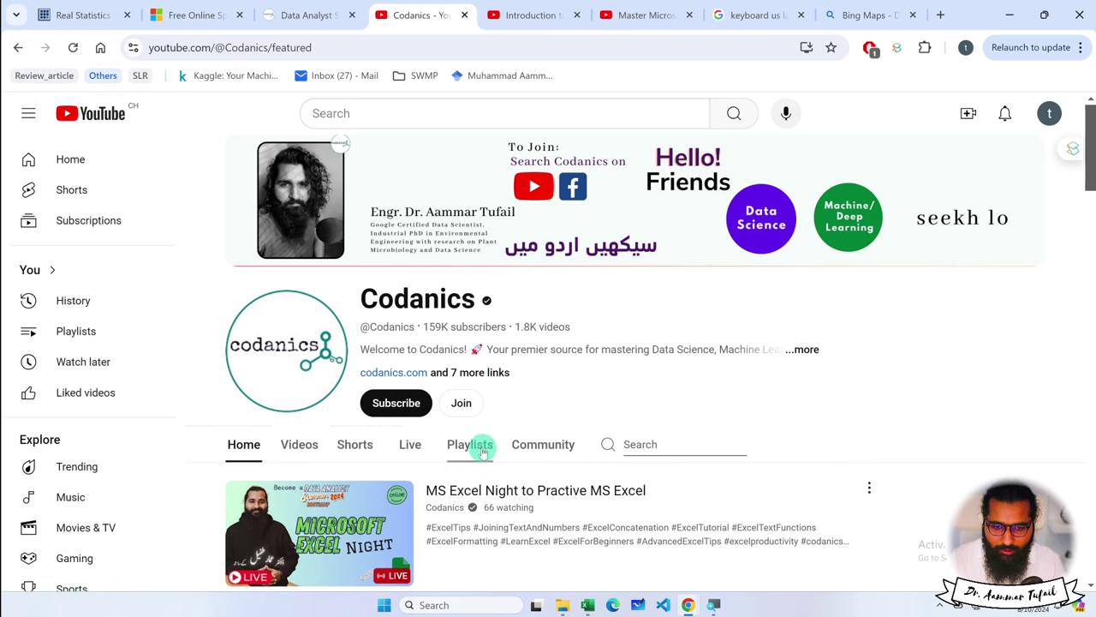
scroll(805, 317, "down", 4)
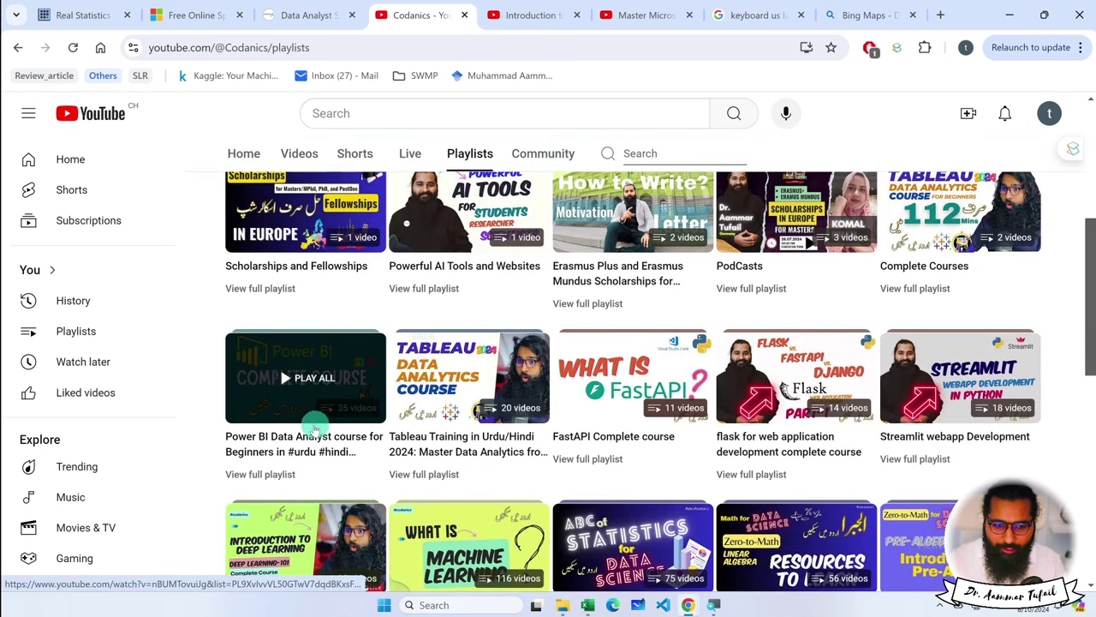
- Open the Power BI and Tableau playlists in new tabs
right_click(292, 178)
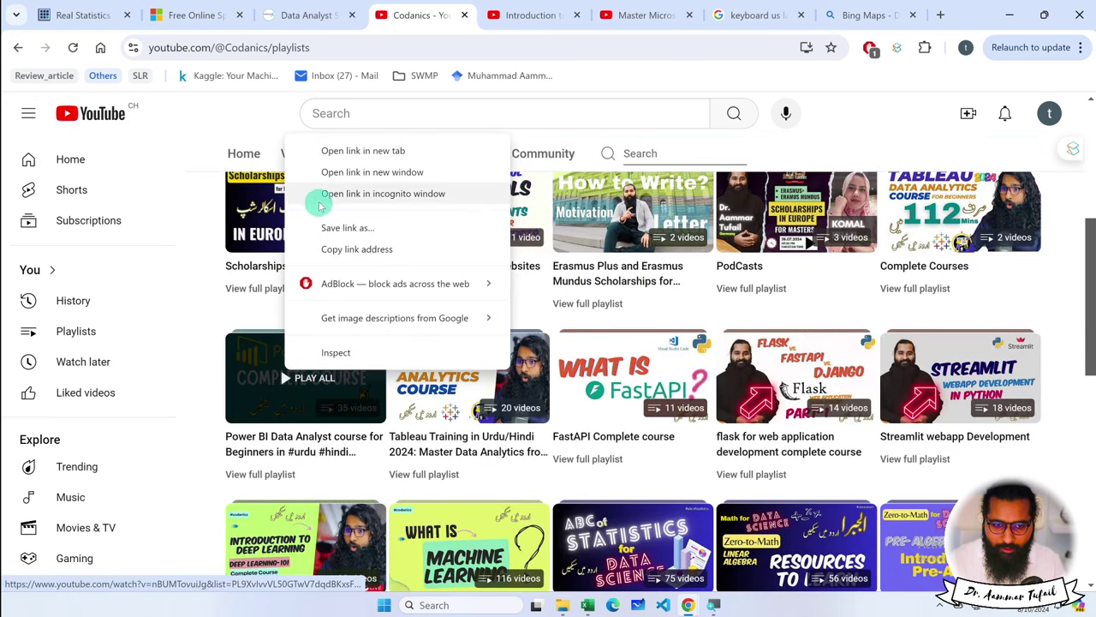
left_click(335, 148)
right_click(447, 342)
left_click(495, 141)
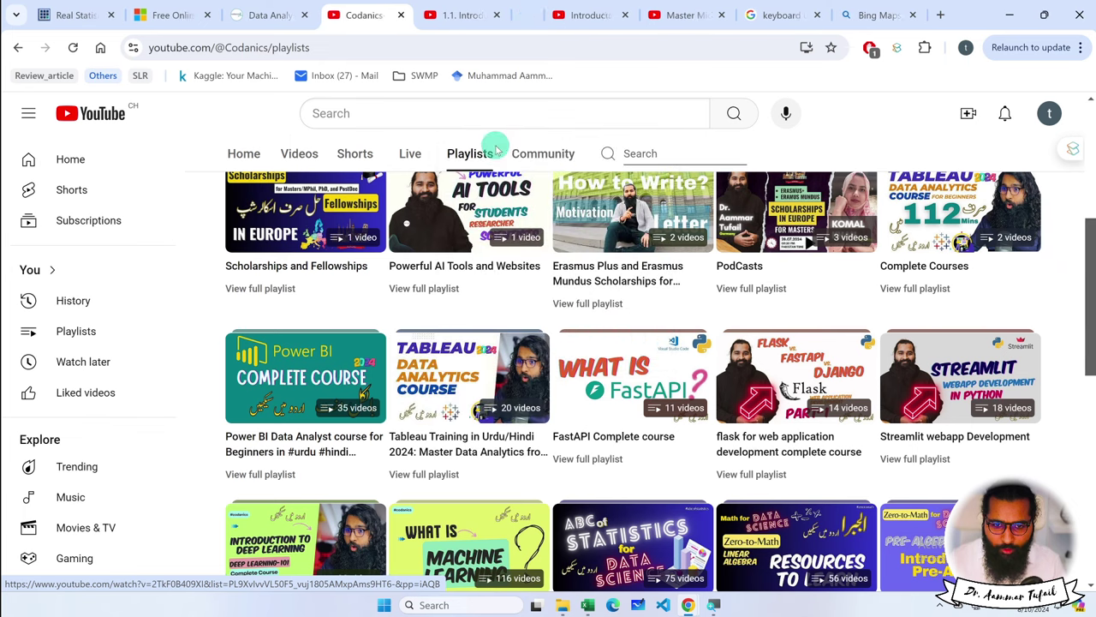
- Pause the Power BI and Tableau course videos, then minimize the browser back to Excel
left_click(433, 14)
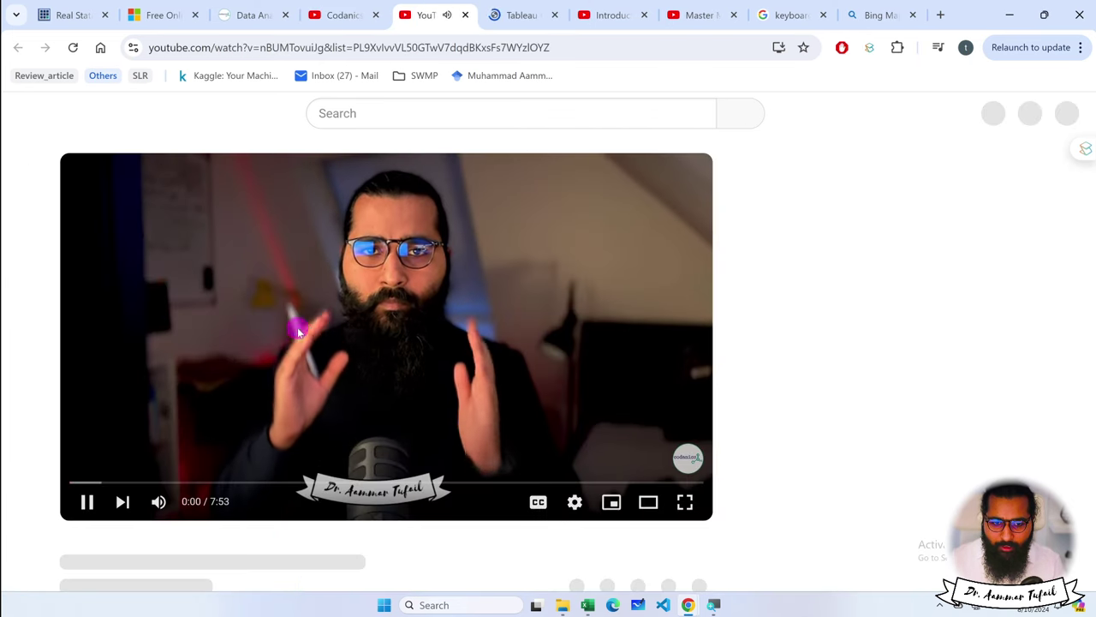
left_click(297, 329)
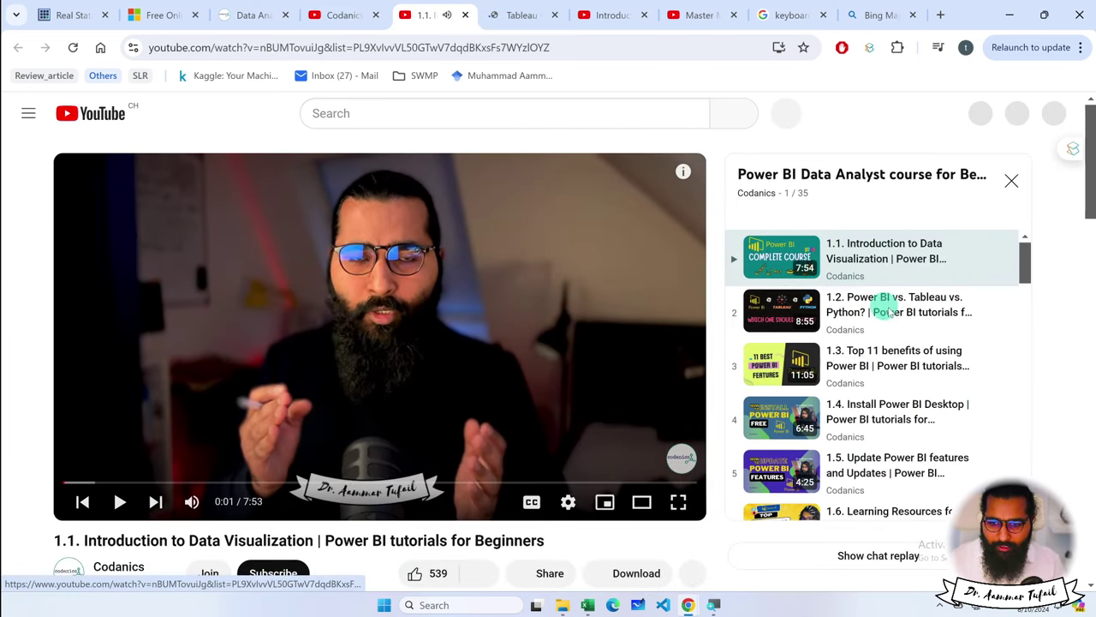
scroll(945, 318, "down", 5)
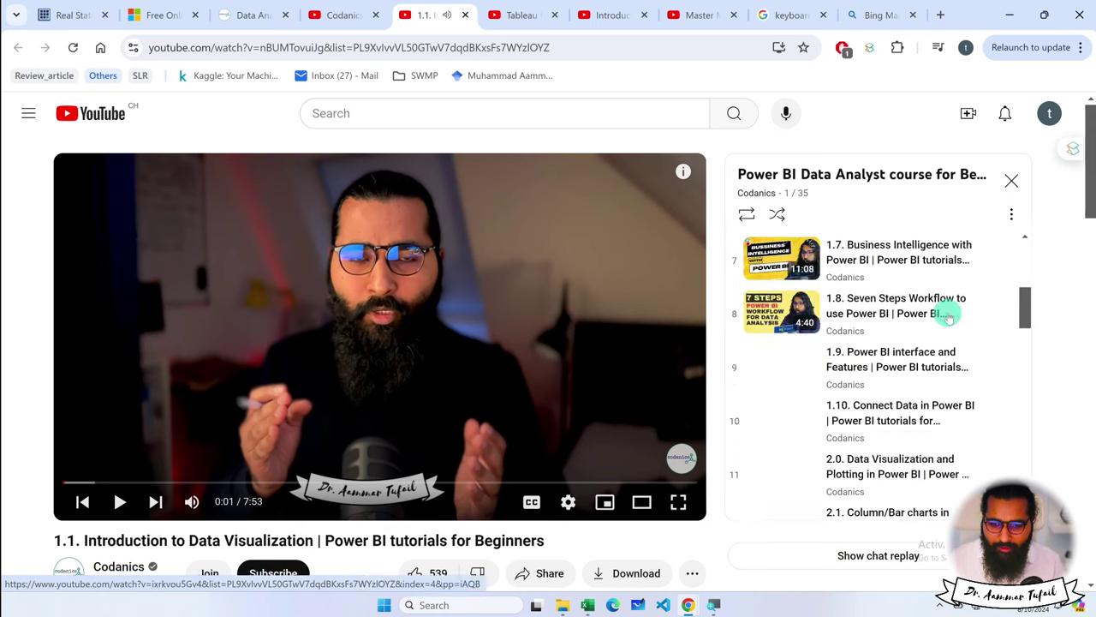
left_click(521, 15)
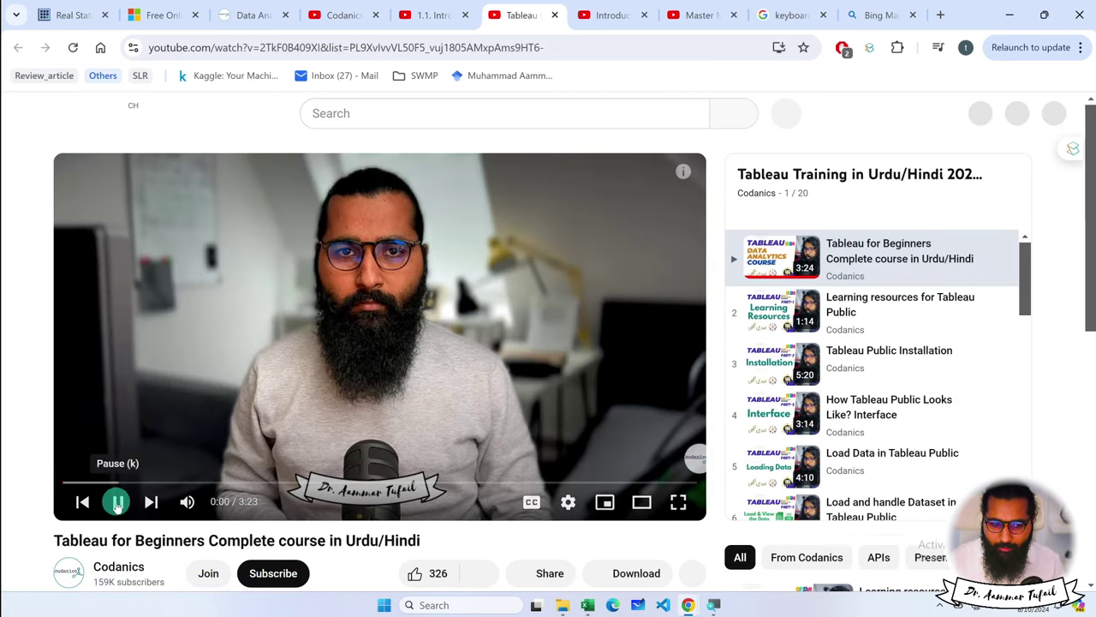
left_click(118, 501)
scroll(839, 373, "down", 5)
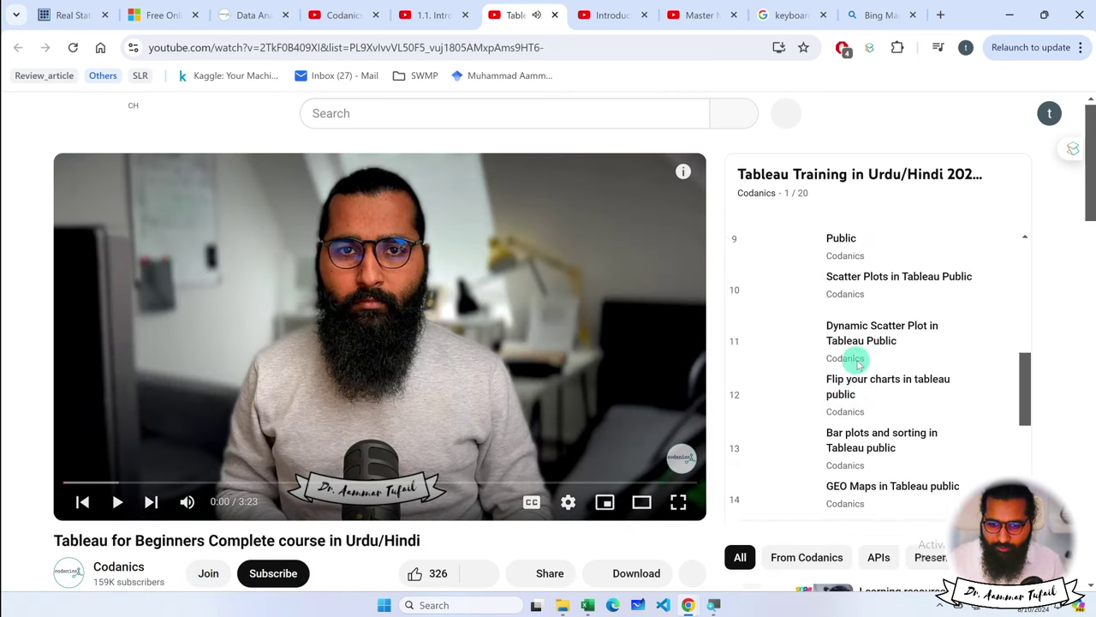
scroll(857, 360, "down", 3)
scroll(857, 362, "down", 1)
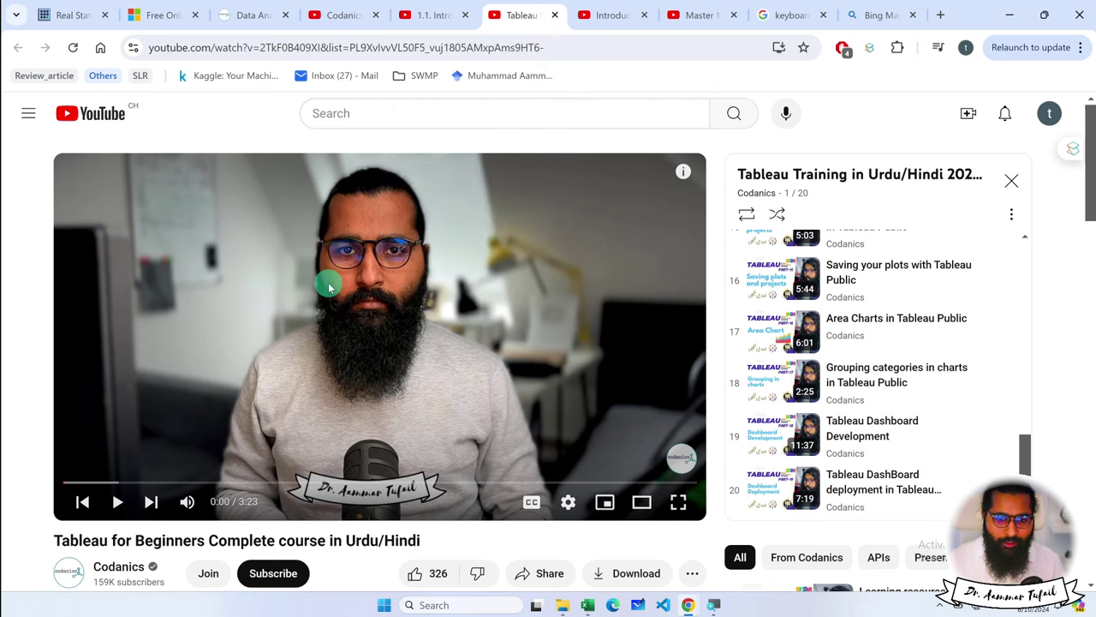
left_click(1013, 17)
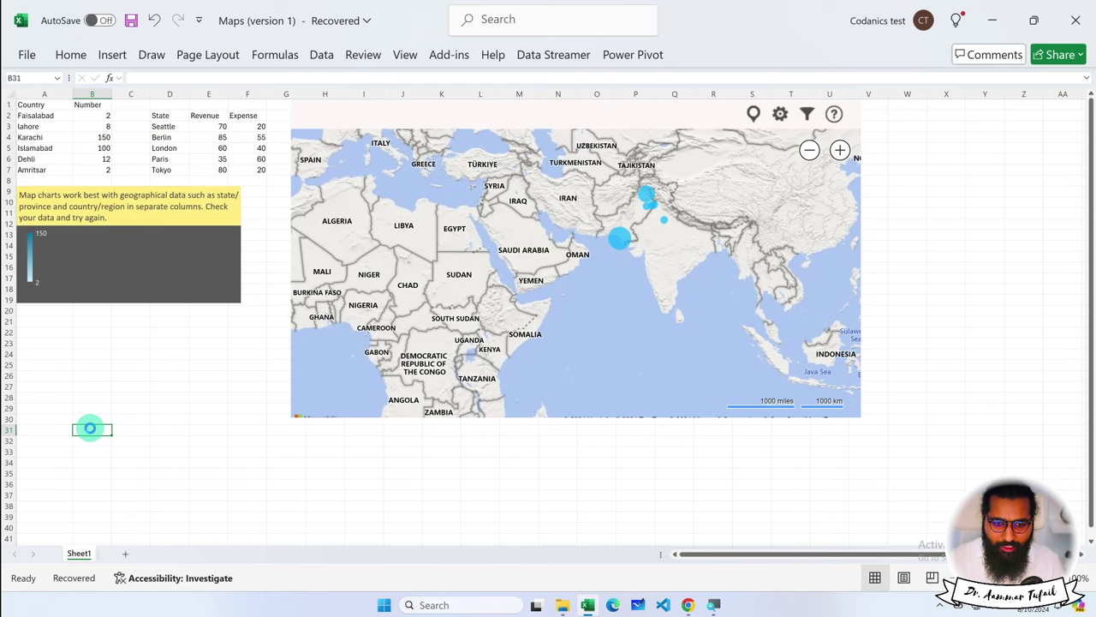
- Set Save As to the OneDrive folder 01_data Analyst Bootcamp with file name Maps
key("ctrl+s")
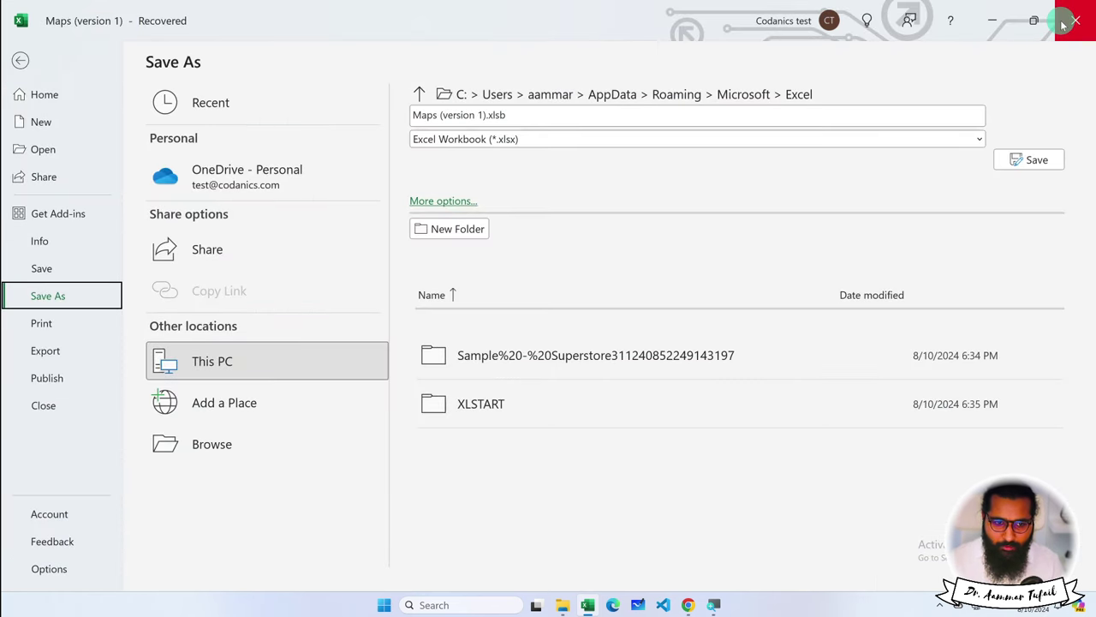
left_click(269, 185)
left_click(505, 386)
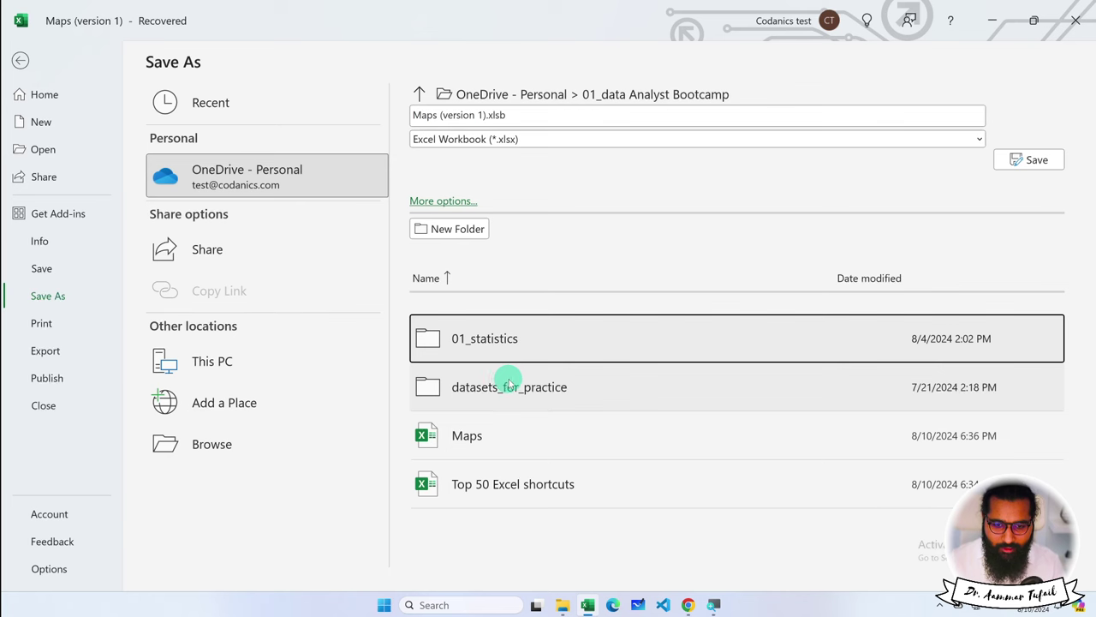
left_click(479, 435)
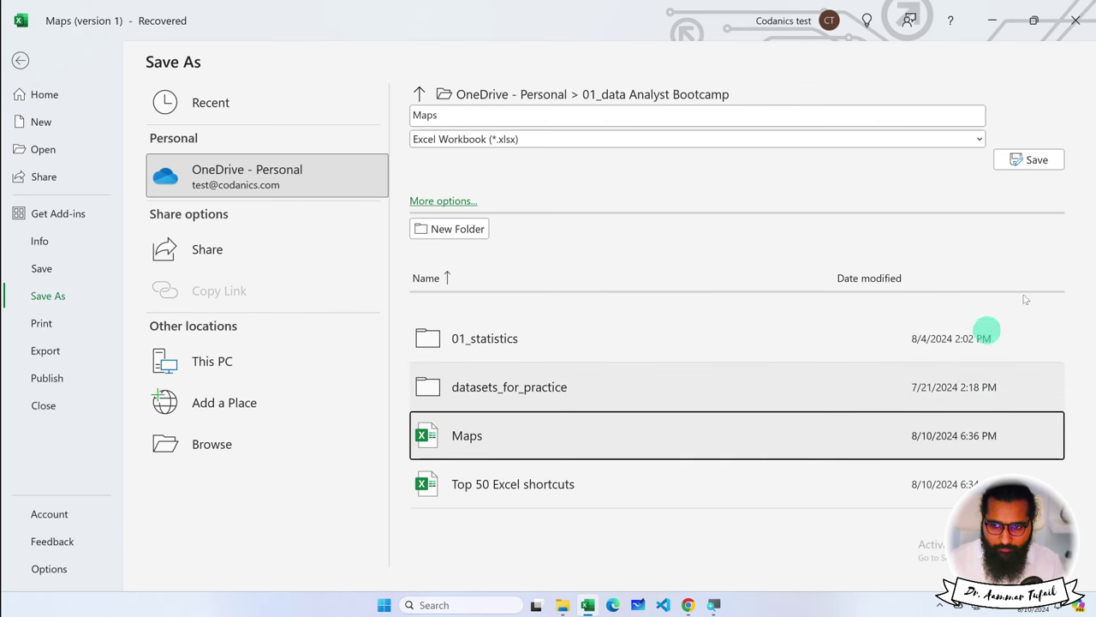